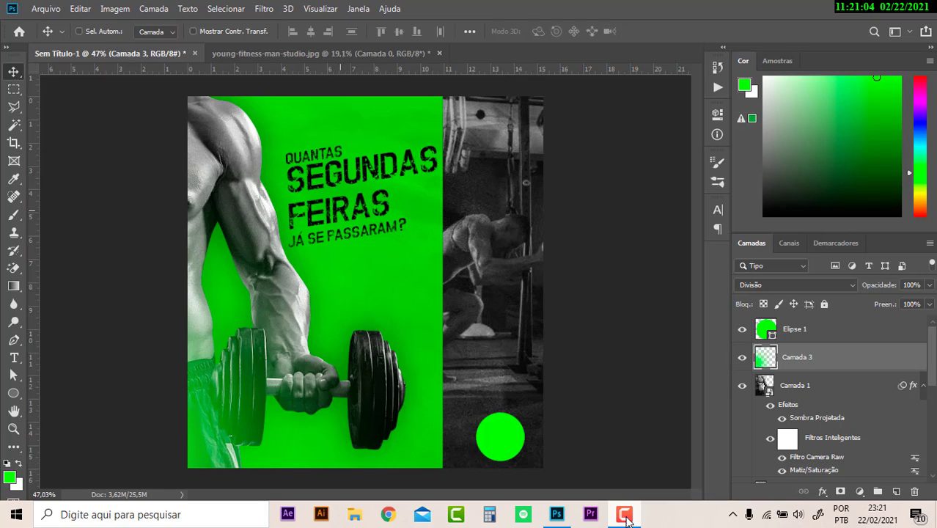
- Create a new blank document from the Personalizado 1100 x 1150 px preset
{"action": "left_click", "coordinate": [626, 518]}
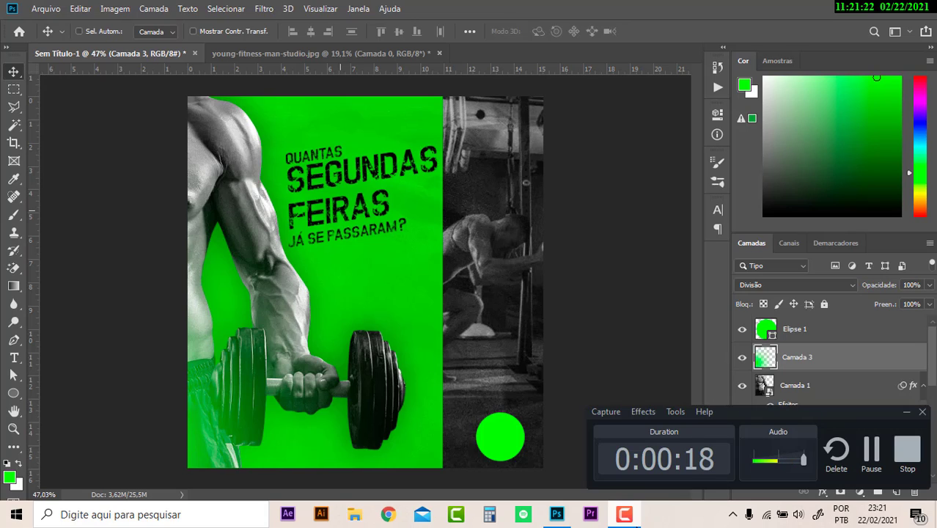
{"action": "left_click", "coordinate": [906, 415]}
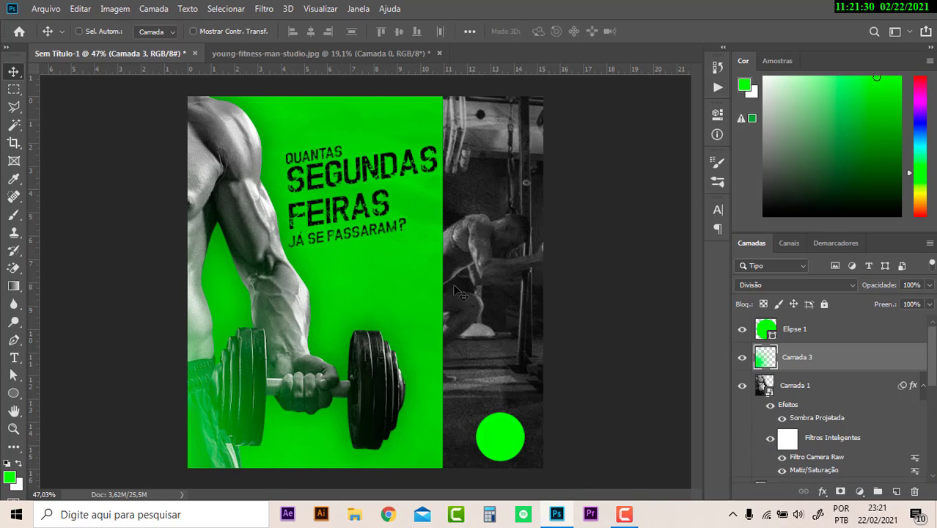
{"action": "left_click", "coordinate": [79, 9]}
{"action": "left_click", "coordinate": [46, 9]}
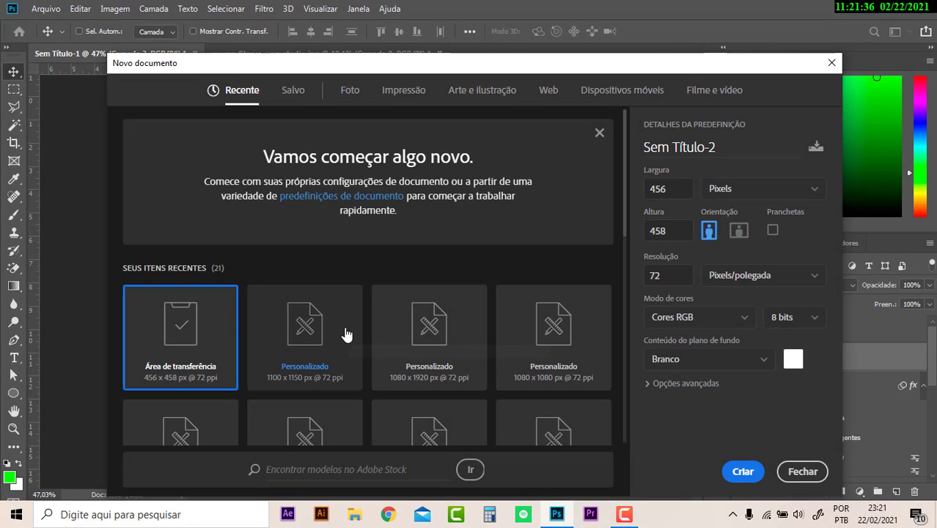
{"action": "left_click", "coordinate": [347, 334]}
{"action": "left_click", "coordinate": [742, 472]}
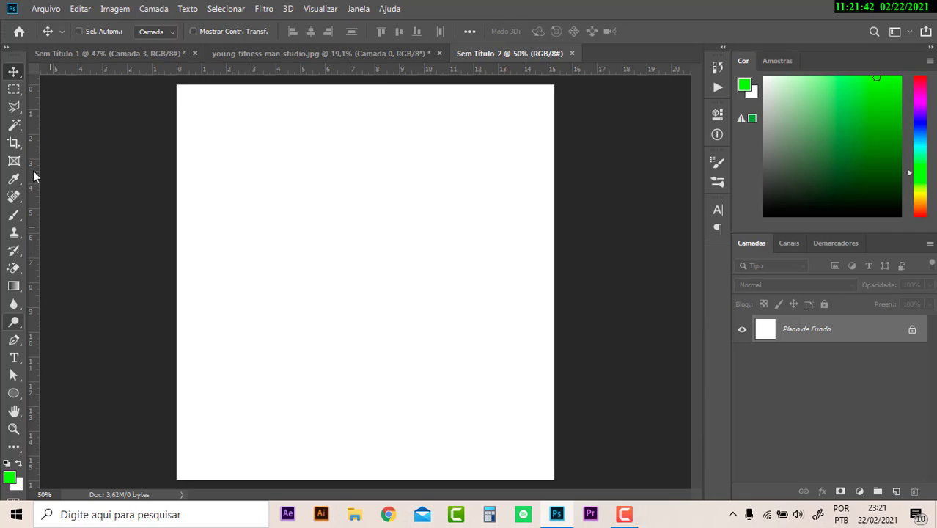
{"action": "right_click", "coordinate": [12, 397]}
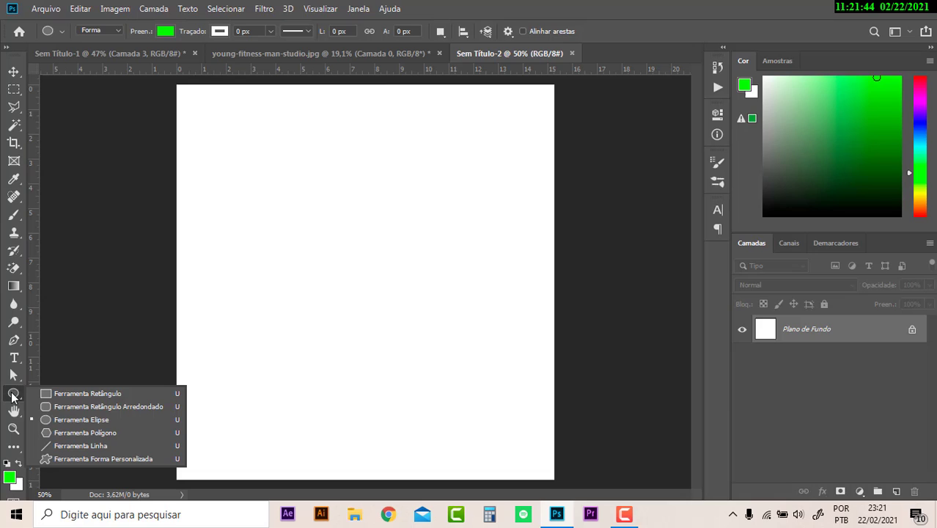
- Draw a tall rectangle down the canvas's right side filled with dark grey #585858
{"action": "left_click", "coordinate": [59, 391]}
{"action": "left_click_drag", "start_coordinate": [435, 86], "coordinate": [554, 477]}
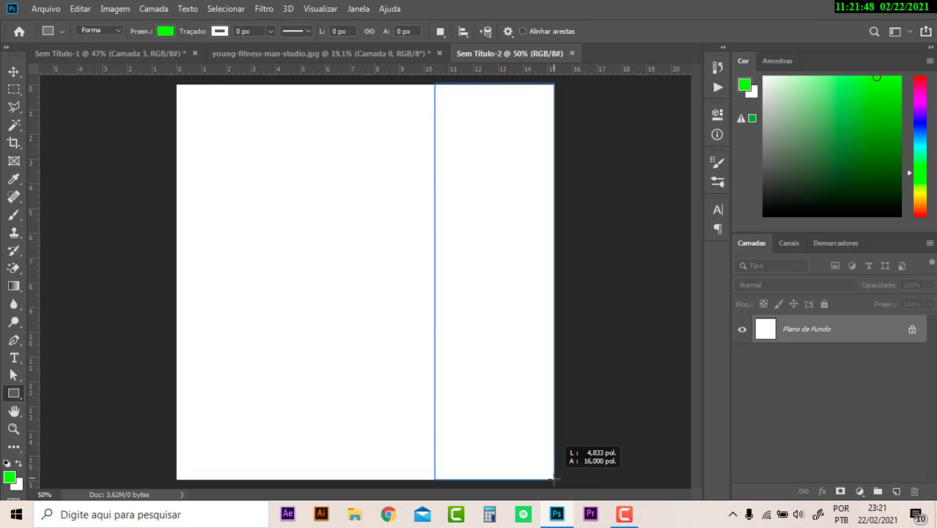
{"action": "left_click_drag", "start_coordinate": [554, 476], "coordinate": [554, 480]}
{"action": "left_click", "coordinate": [522, 197]}
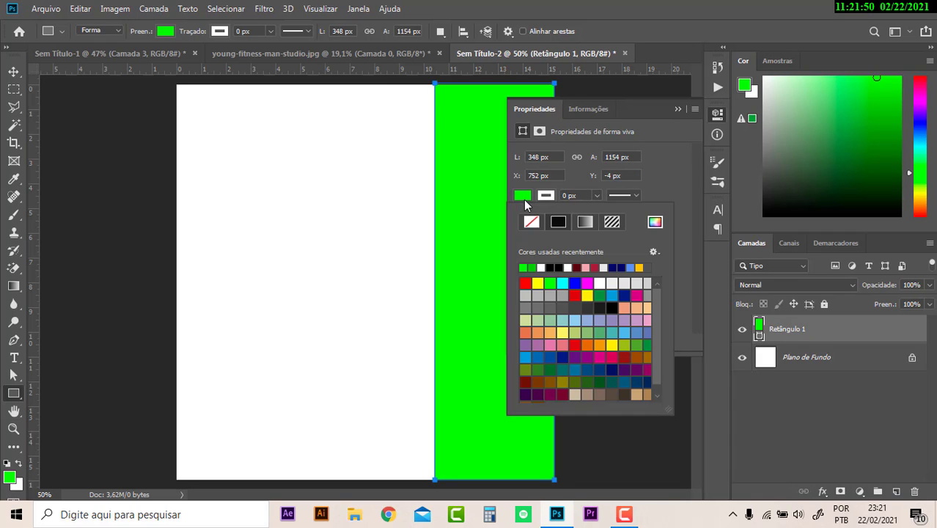
{"action": "left_click", "coordinate": [552, 308]}
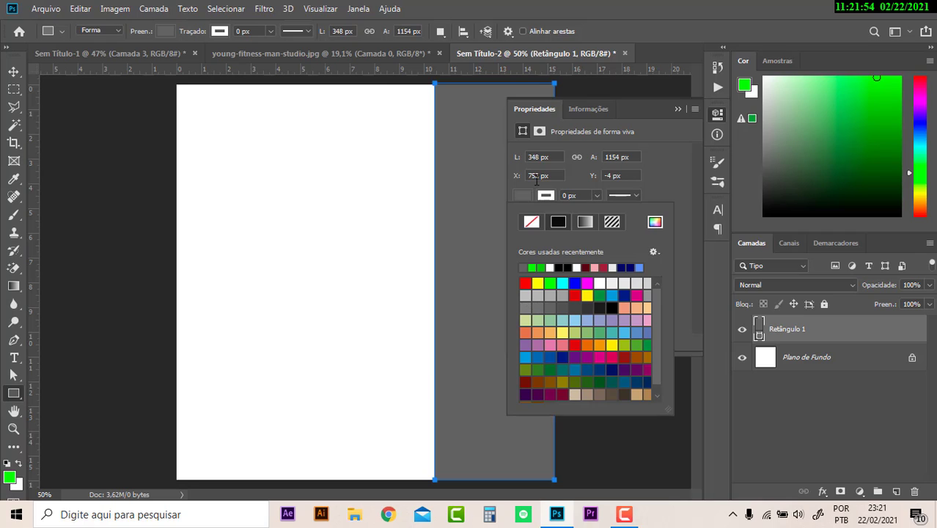
{"action": "left_click", "coordinate": [655, 221]}
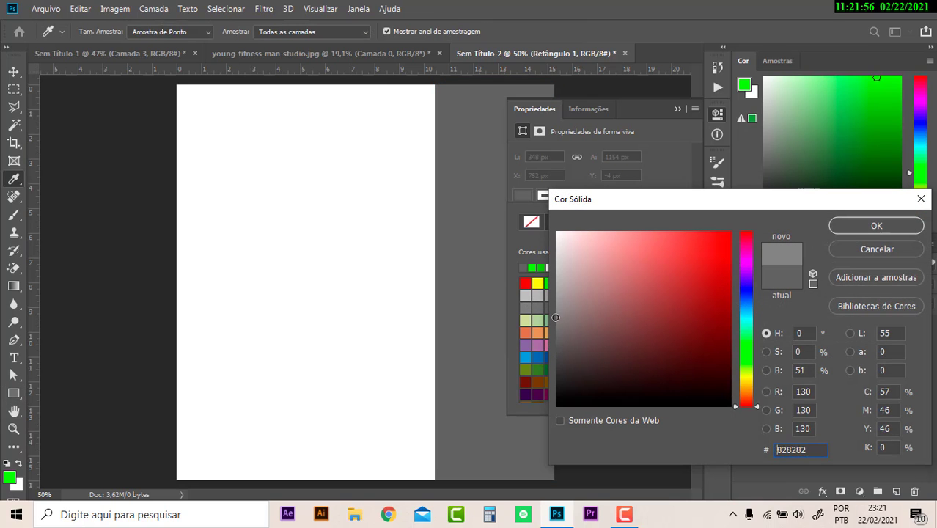
{"action": "left_click_drag", "start_coordinate": [561, 328], "coordinate": [557, 345]}
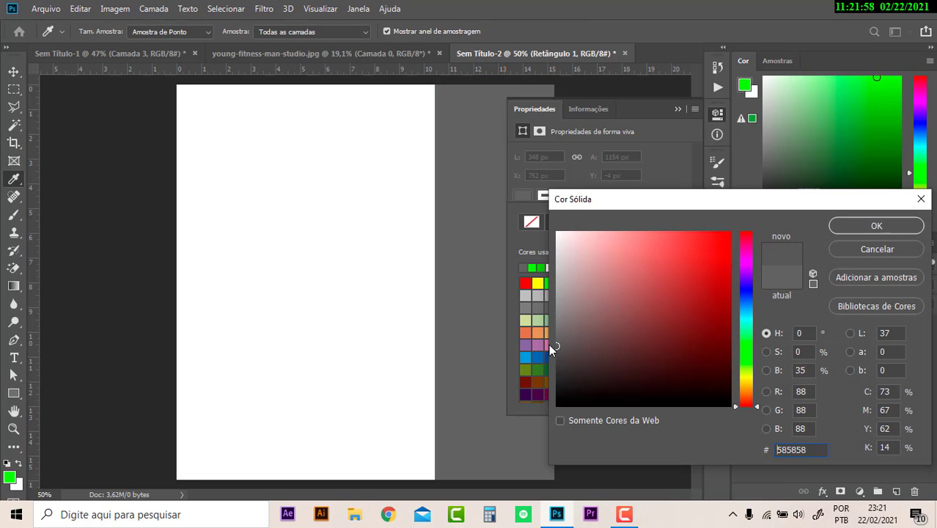
{"action": "left_click", "coordinate": [877, 225]}
{"action": "left_click", "coordinate": [677, 108]}
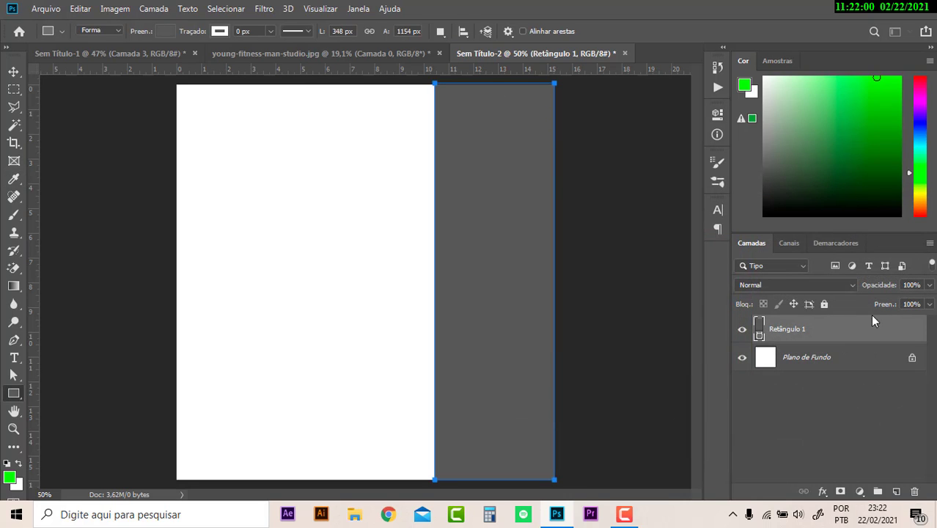
{"action": "left_click", "coordinate": [813, 361]}
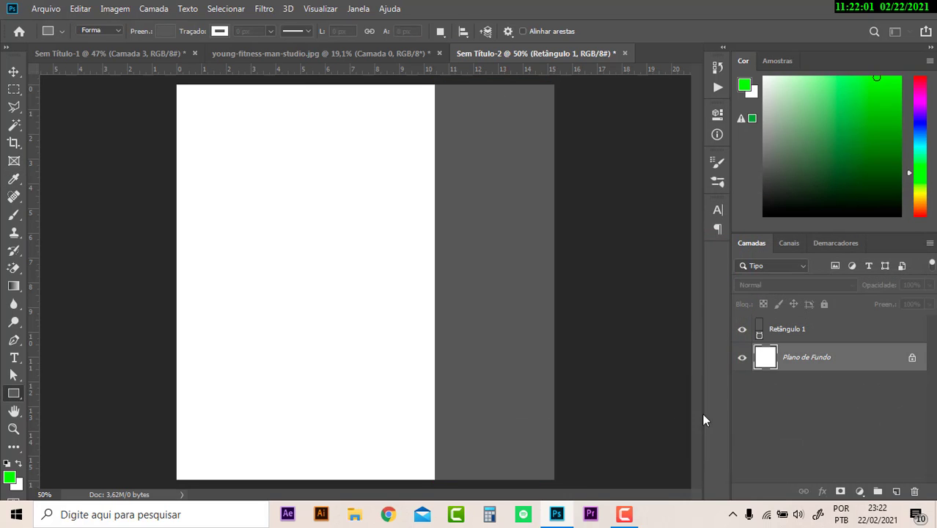
{"action": "left_click", "coordinate": [388, 514]}
- Reopen the closed Freepik athletic gym photo tab from history and copy the photo
{"action": "left_click", "coordinate": [923, 35]}
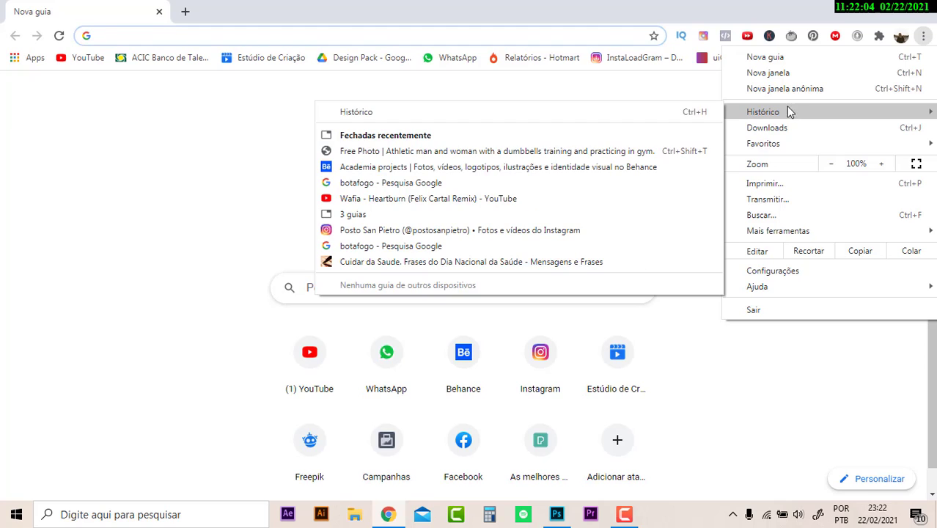
{"action": "left_click", "coordinate": [454, 151]}
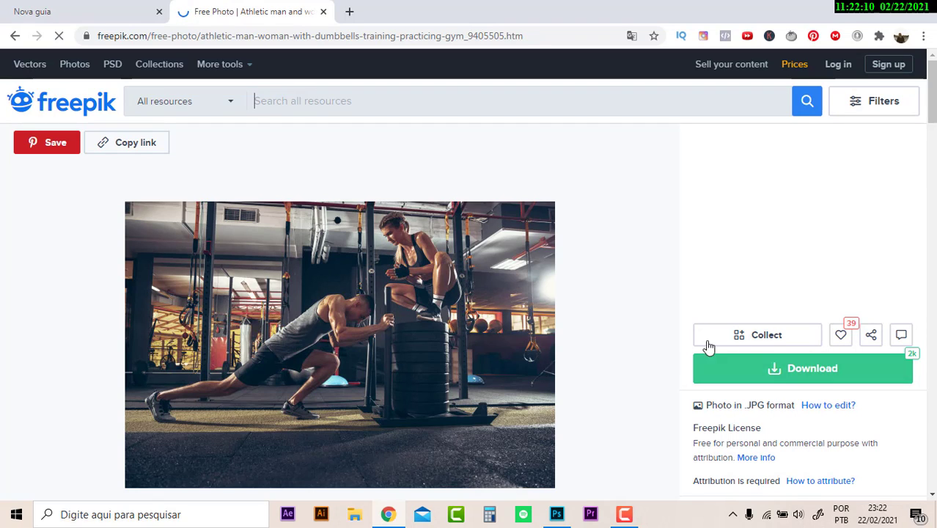
{"action": "scroll", "coordinate": [407, 299], "scroll_direction": "down", "scroll_amount": 2}
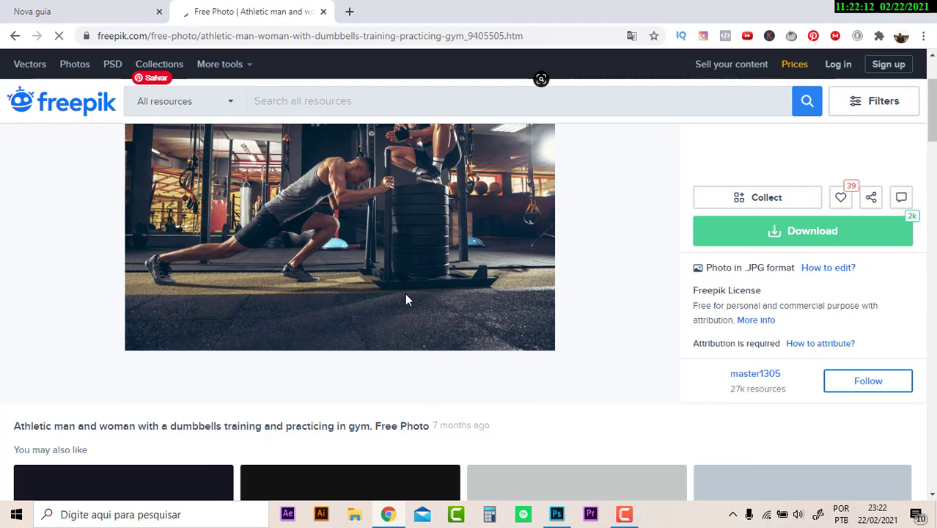
{"action": "right_click", "coordinate": [397, 228]}
{"action": "left_click", "coordinate": [458, 272]}
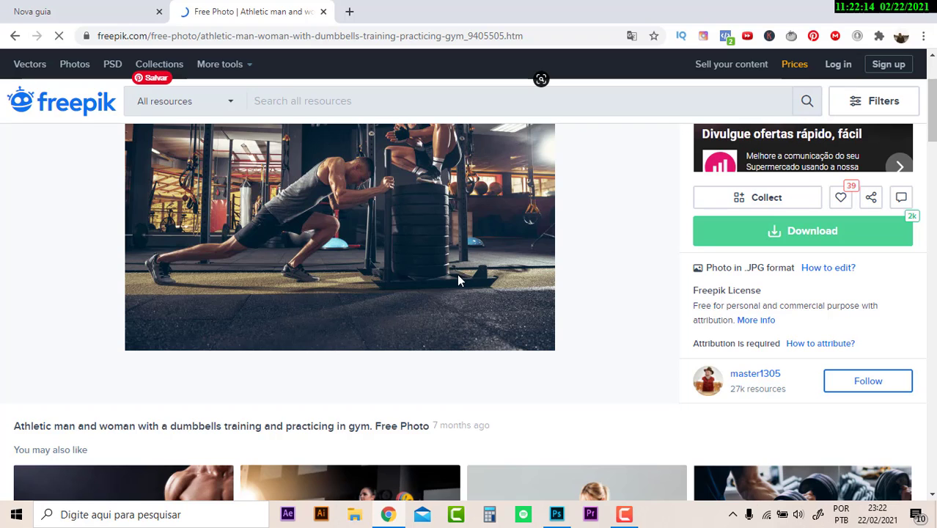
{"action": "scroll", "coordinate": [435, 240], "scroll_direction": "up", "scroll_amount": 2}
- Paste the gym photo as Camada 1 and move it above Retângulo 1
{"action": "key", "text": "alt+Tab"}
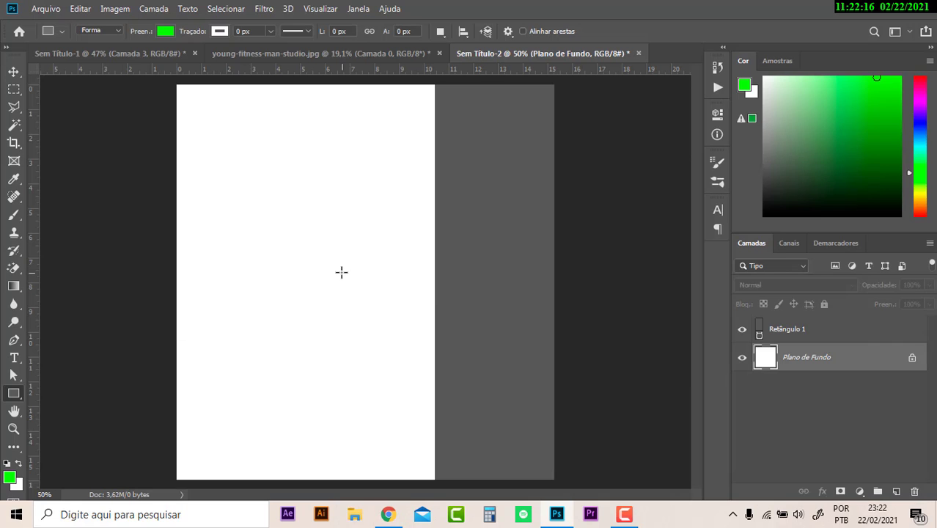
{"action": "key", "text": "ctrl+v"}
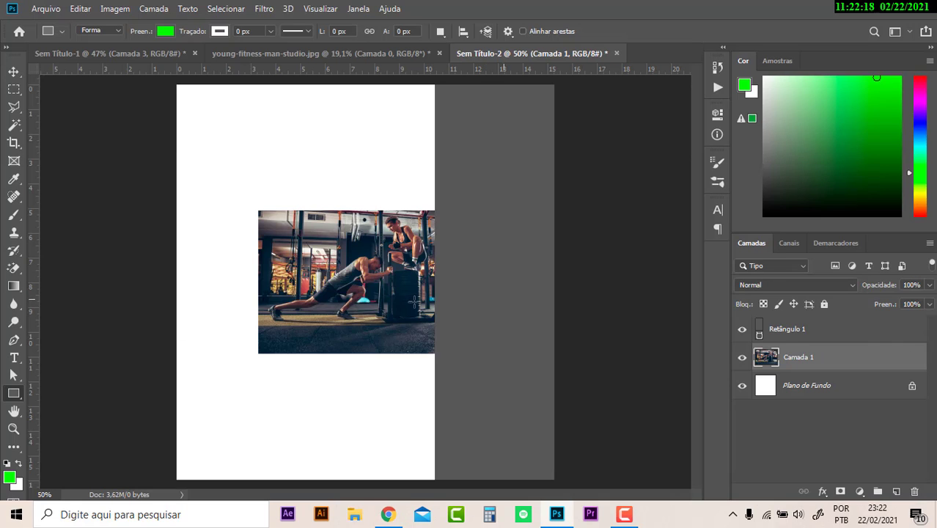
{"action": "key", "text": "v"}
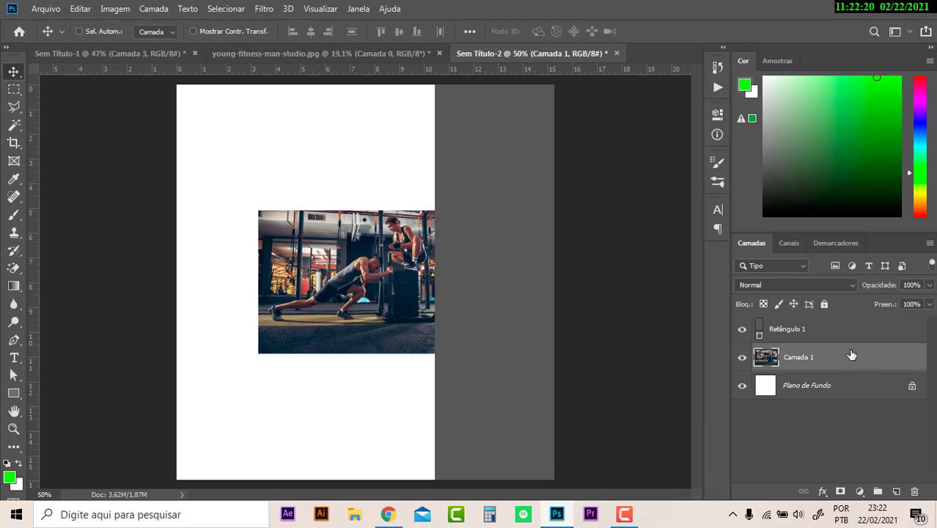
{"action": "left_click_drag", "start_coordinate": [851, 355], "coordinate": [850, 323]}
{"action": "key", "text": "ctrl"}
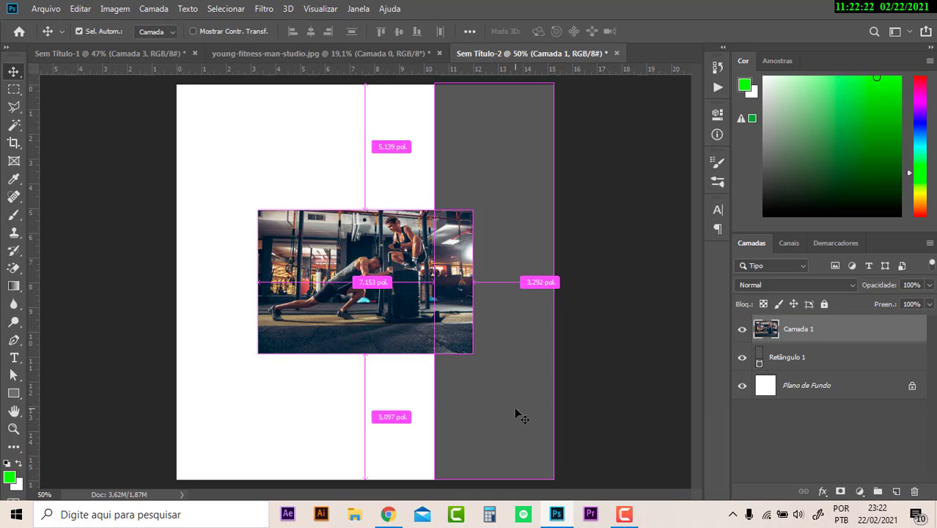
- Scale the gym photo up to about 288% so it covers the whole canvas
{"action": "key", "text": "ctrl+t"}
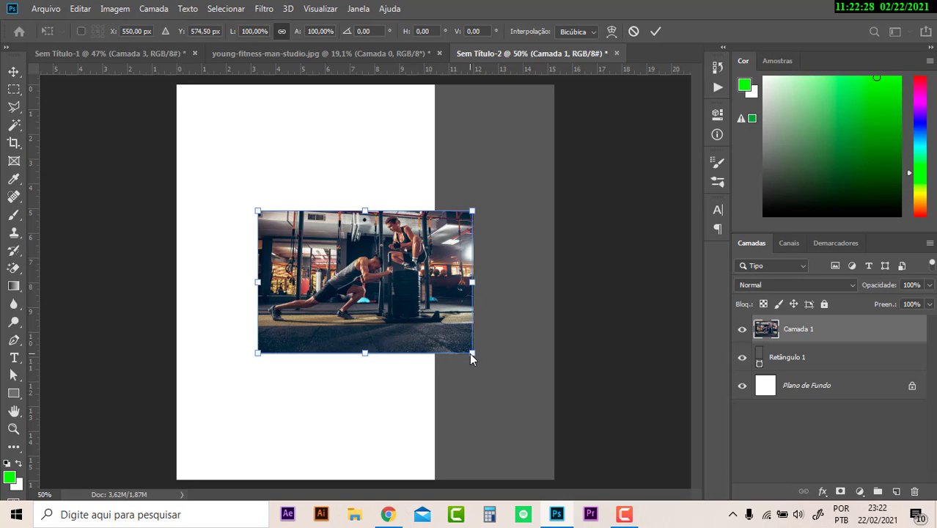
{"action": "left_click_drag", "start_coordinate": [471, 353], "coordinate": [636, 512]}
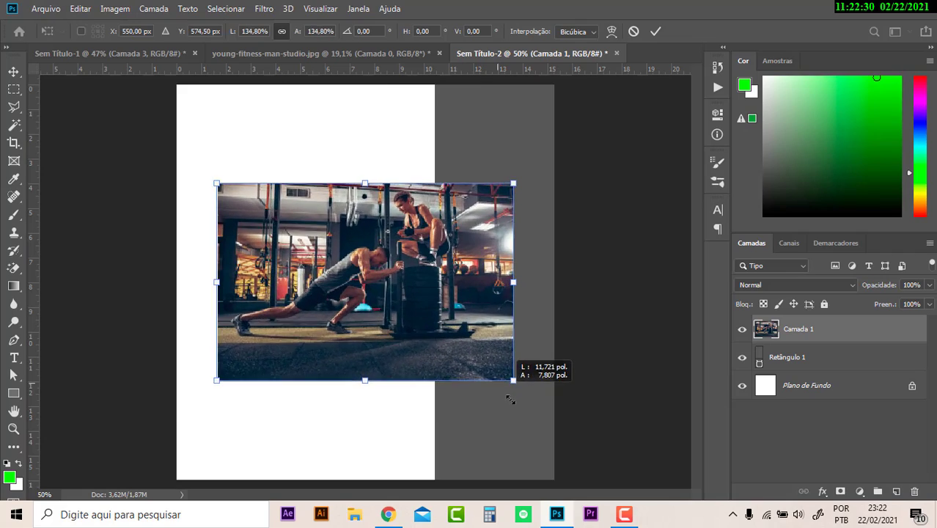
{"action": "left_click_drag", "start_coordinate": [645, 467], "coordinate": [676, 482]}
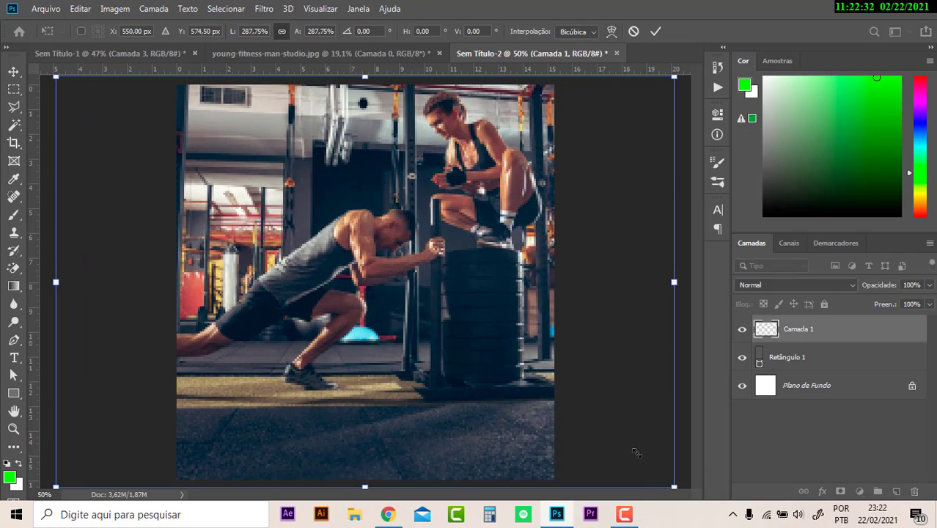
{"action": "key", "text": "Return"}
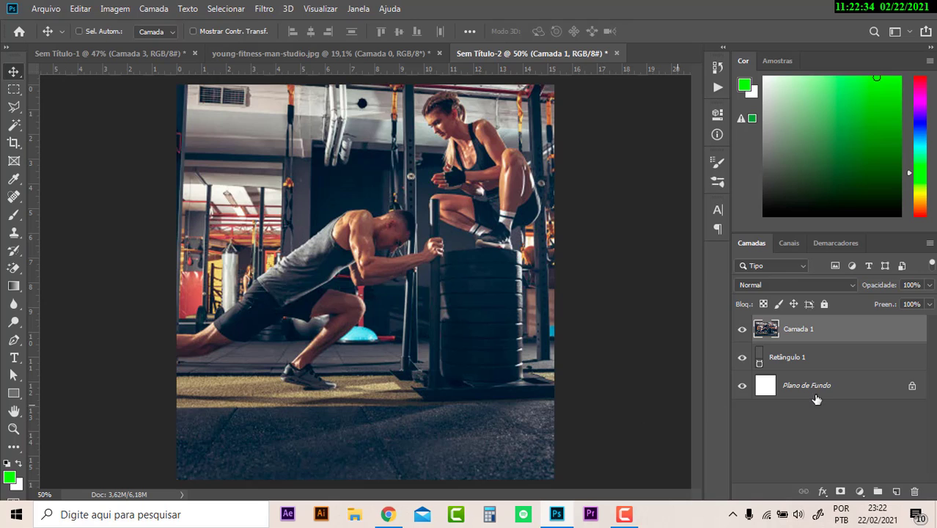
- Clip Camada 1 into the grey rectangle and nudge the rectangle slightly sideways
{"action": "right_click", "coordinate": [866, 333]}
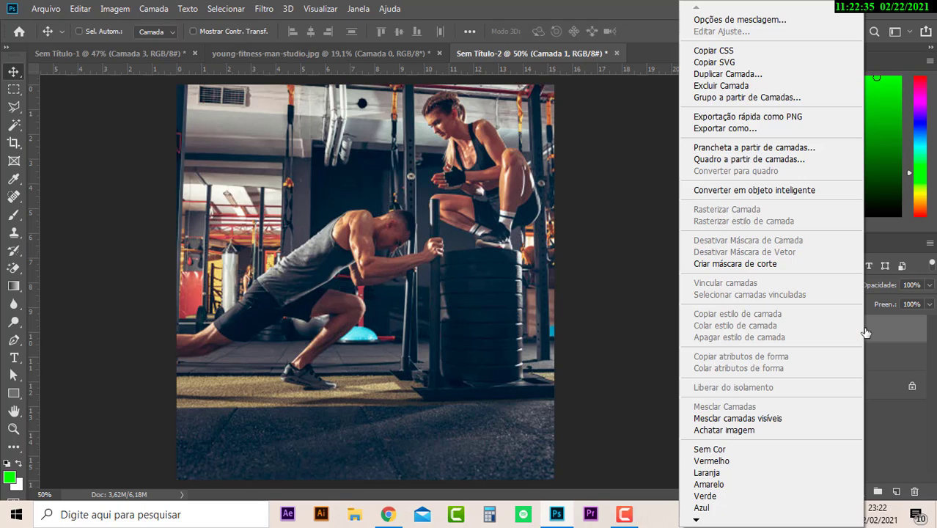
{"action": "left_click", "coordinate": [748, 265]}
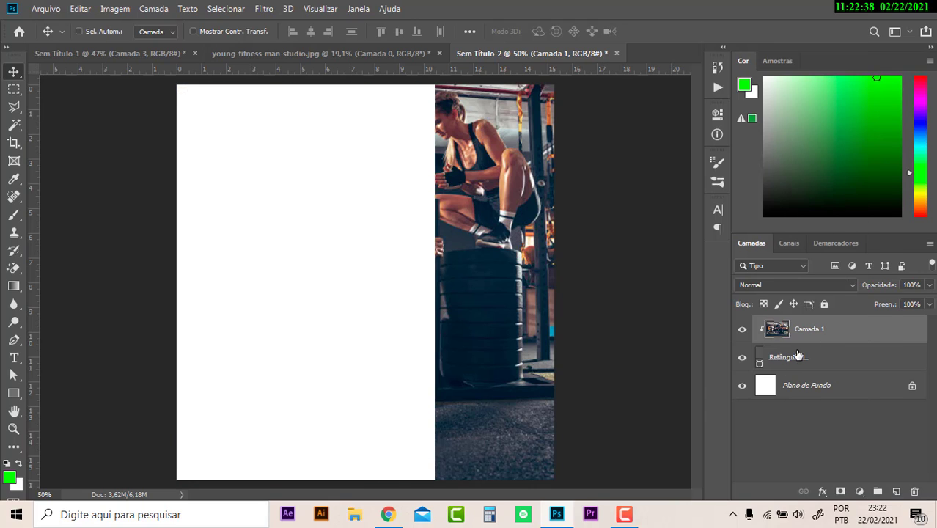
{"action": "left_click", "coordinate": [820, 358]}
{"action": "mouse_move", "coordinate": [513, 316]}
{"action": "left_mouse_down"}
{"action": "mouse_move", "coordinate": [232, 345]}
{"action": "mouse_move", "coordinate": [533, 328]}
{"action": "left_mouse_up"}
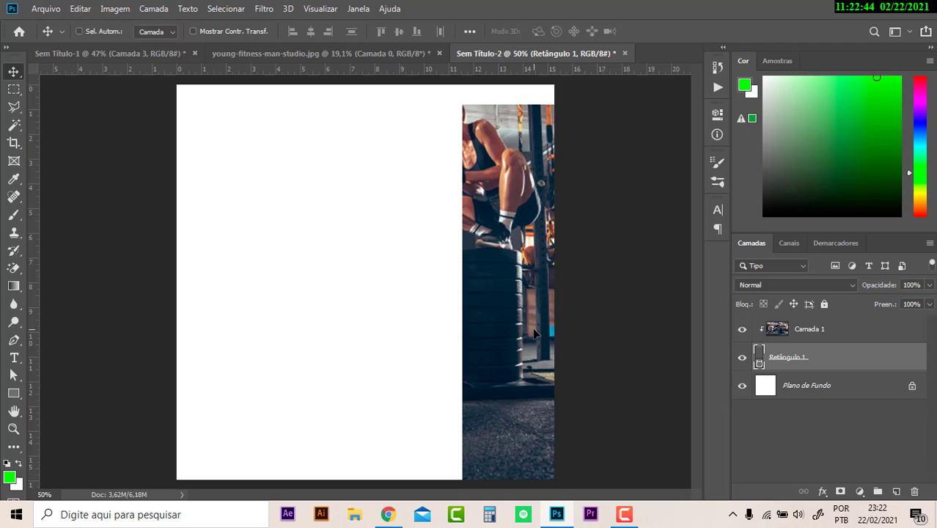
- Shift the clipped photo so the man shows in the panel, keeping Normal blending
{"action": "left_click", "coordinate": [836, 333]}
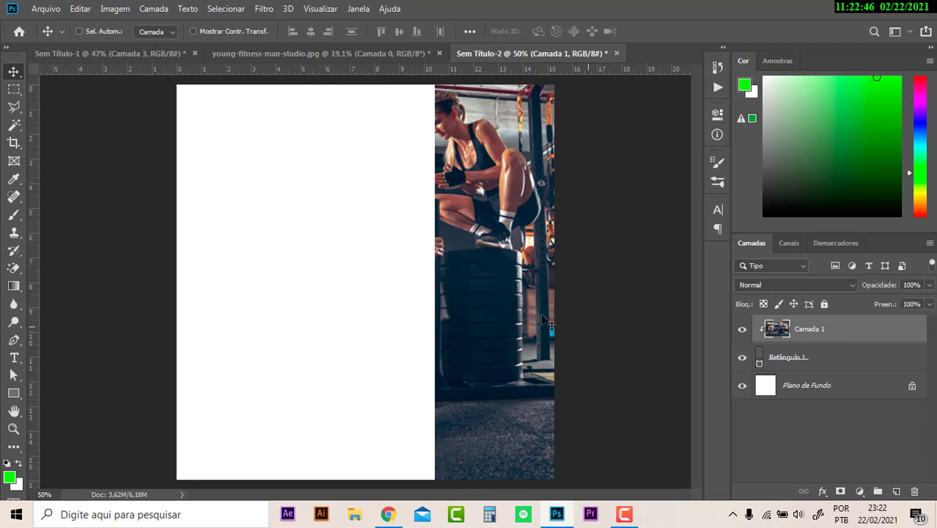
{"action": "left_click_drag", "start_coordinate": [479, 284], "coordinate": [551, 282]}
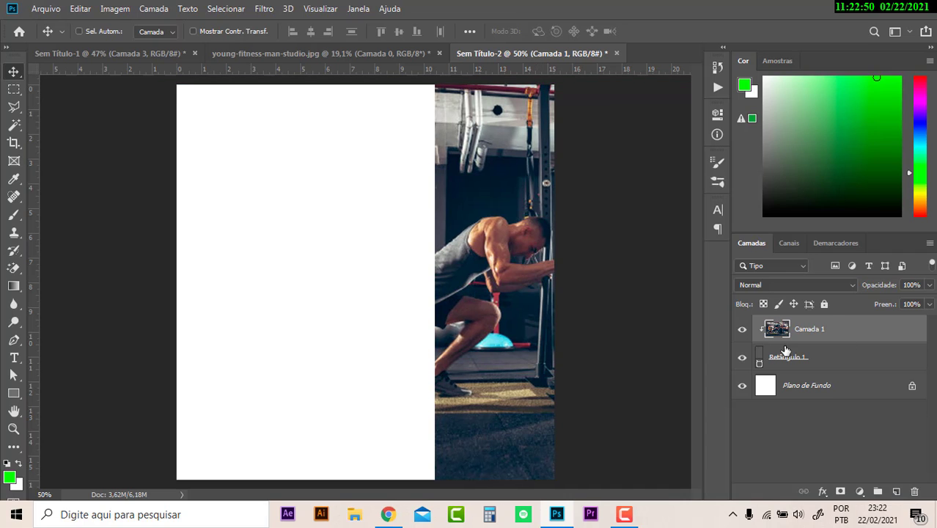
{"action": "left_click", "coordinate": [843, 284]}
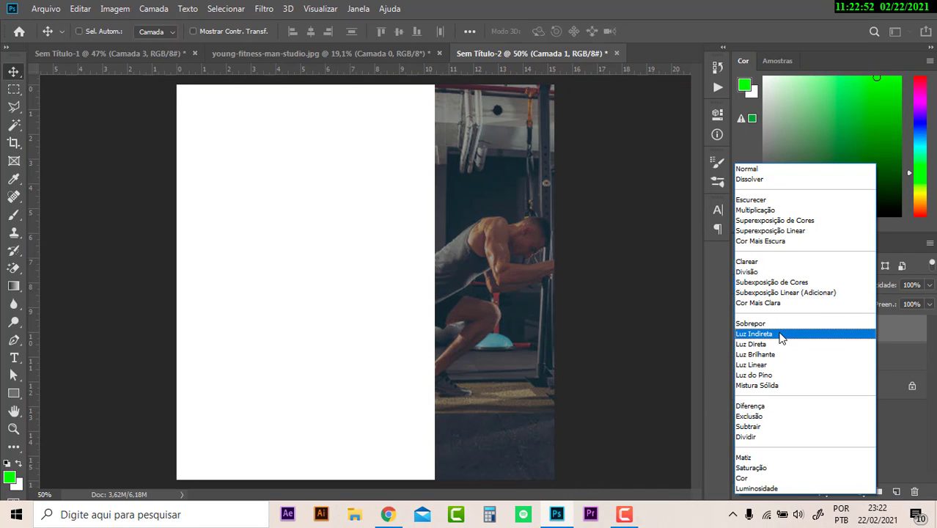
{"action": "left_click", "coordinate": [755, 169]}
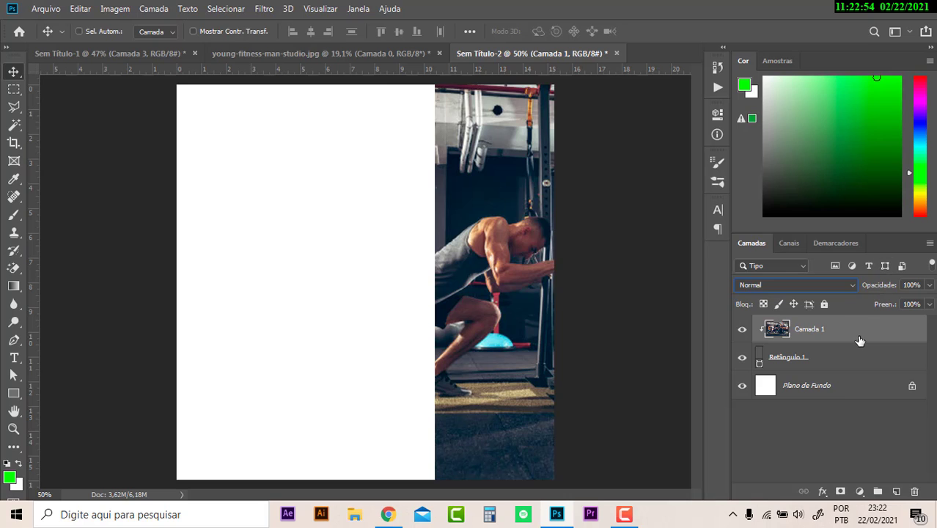
- Desaturate the gym photo to grayscale with Saturação at -100
{"action": "key", "text": "ctrl+u"}
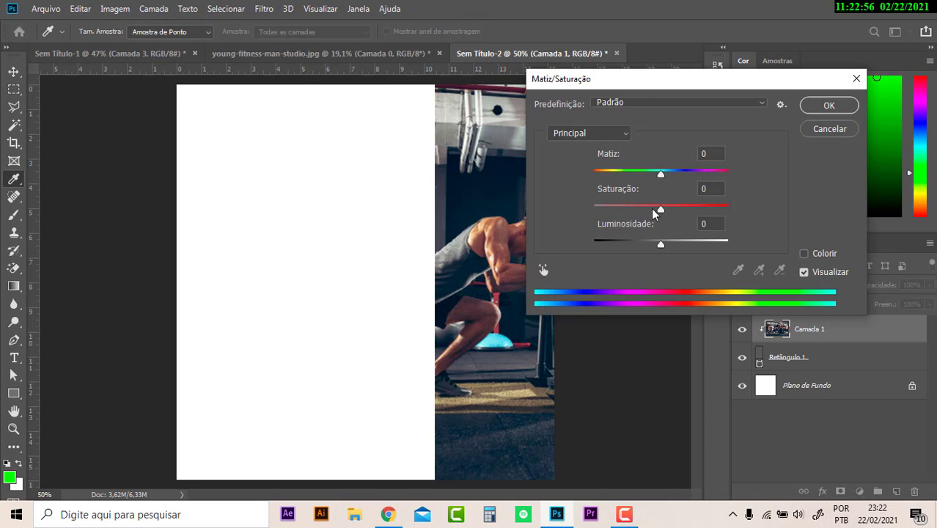
{"action": "left_click_drag", "start_coordinate": [655, 212], "coordinate": [534, 213]}
{"action": "left_click", "coordinate": [830, 107]}
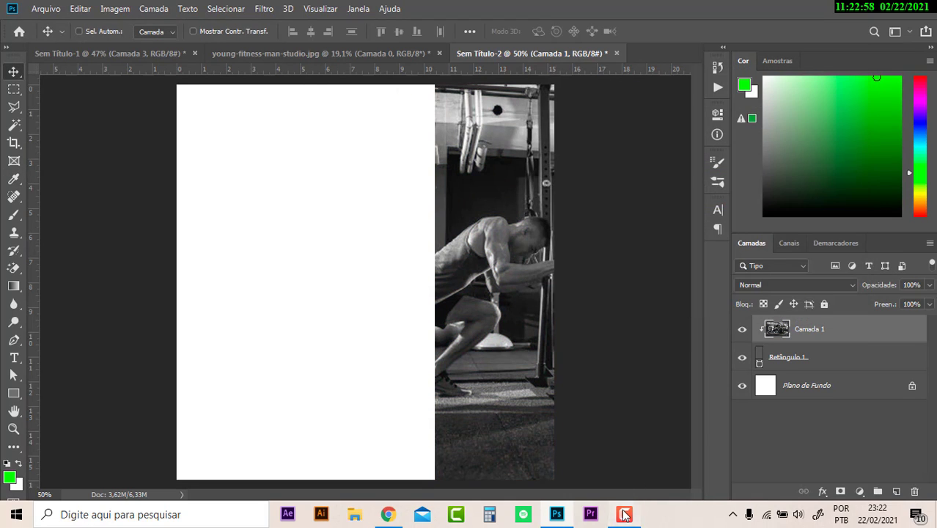
{"action": "left_click", "coordinate": [870, 452]}
- Move the photo and Retângulo 1 together slightly to the right
{"action": "left_click", "coordinate": [810, 358], "text": "shift"}
{"action": "left_click_drag", "start_coordinate": [486, 310], "coordinate": [495, 310]}
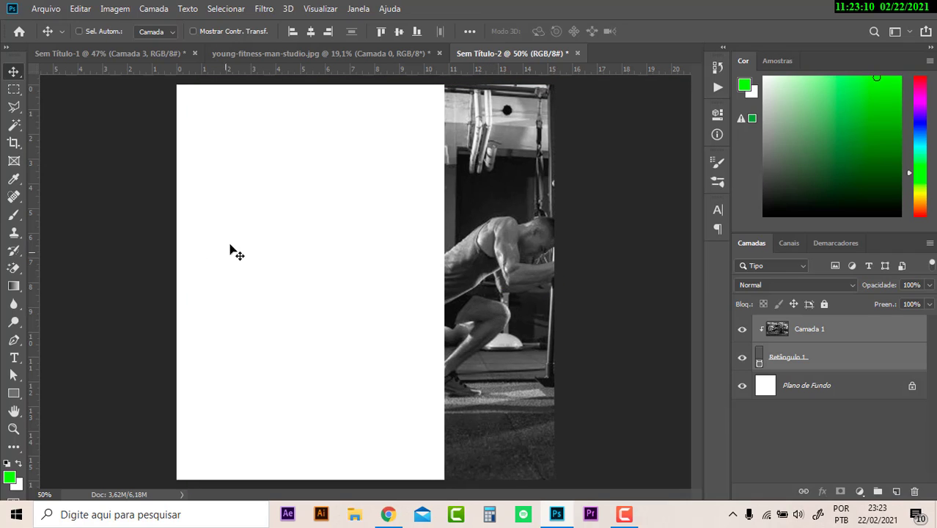
{"action": "left_click", "coordinate": [845, 330]}
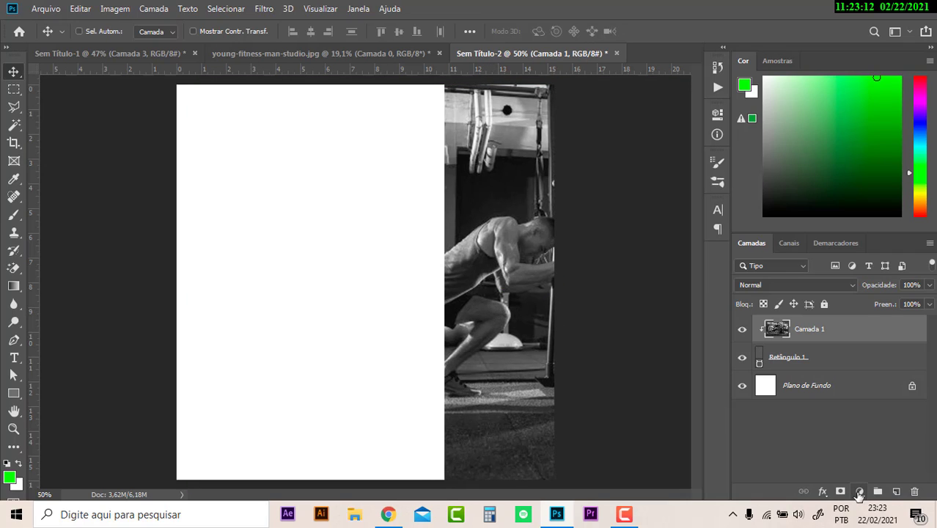
- Add a bright green 00ff21 Cor sólida fill layer above Plano de Fundo
{"action": "left_click", "coordinate": [822, 387]}
{"action": "left_click", "coordinate": [860, 494]}
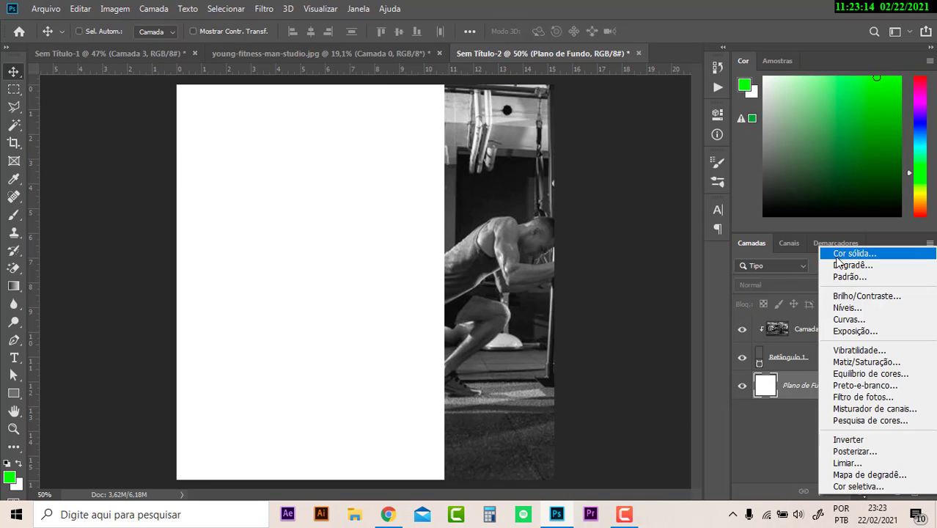
{"action": "left_click", "coordinate": [844, 253]}
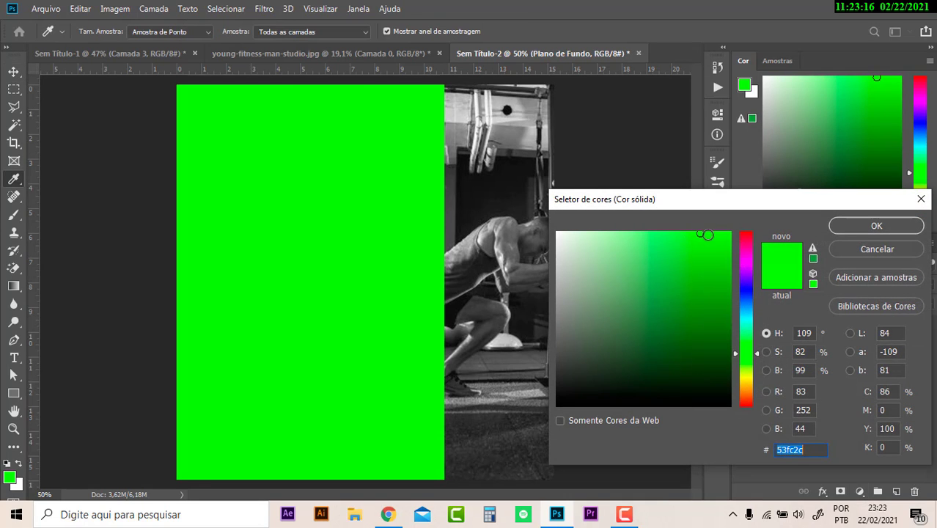
{"action": "type", "text": "00ff21"}
{"action": "left_click", "coordinate": [876, 226]}
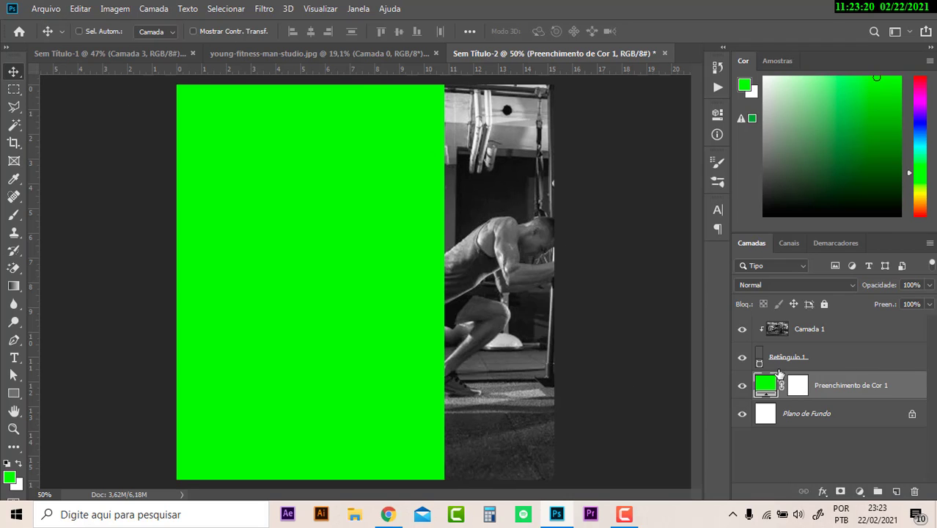
{"action": "left_click", "coordinate": [45, 9]}
- Place the tim-mossholder brushed texture as an embedded image
{"action": "left_click", "coordinate": [121, 268]}
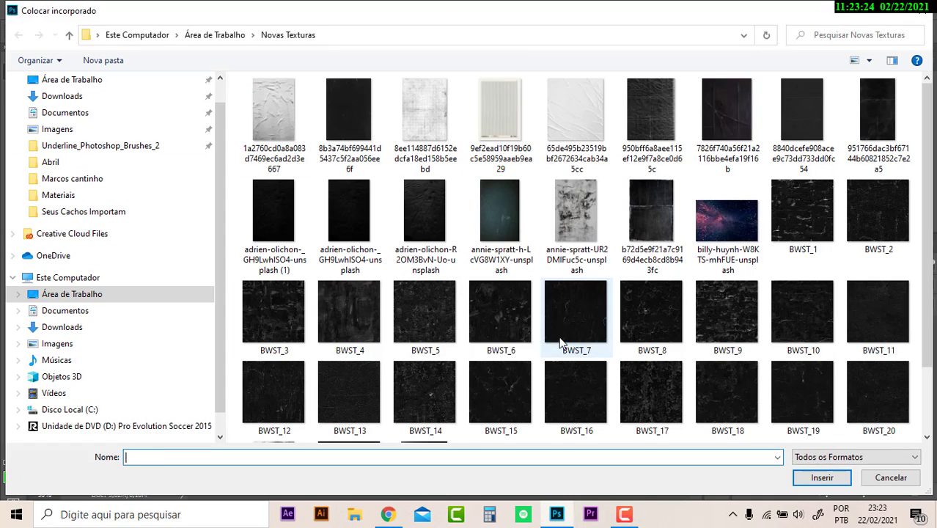
{"action": "left_click", "coordinate": [501, 312]}
{"action": "scroll", "coordinate": [565, 316], "scroll_direction": "down", "scroll_amount": 2}
{"action": "left_click", "coordinate": [802, 396]}
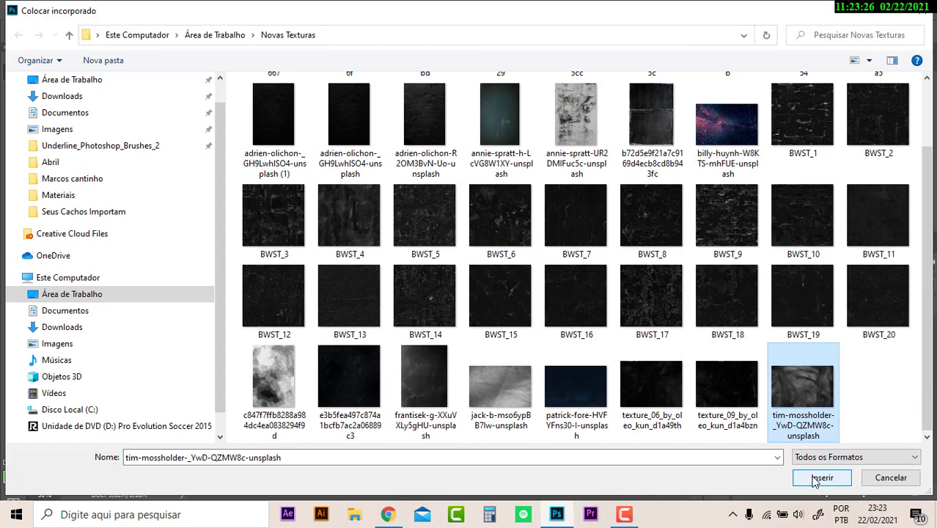
{"action": "left_click", "coordinate": [821, 477]}
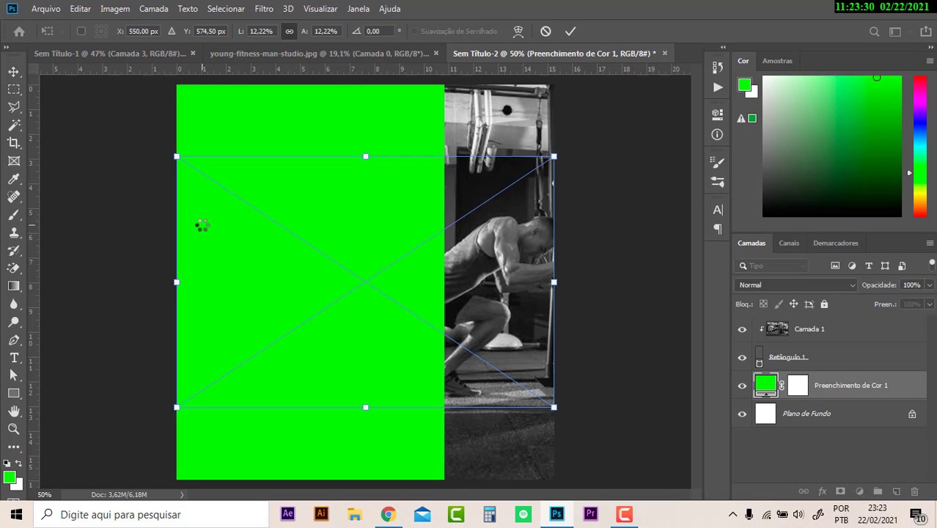
- Enlarge the texture to cover the canvas and move its layer to the top
{"action": "left_click_drag", "start_coordinate": [556, 155], "coordinate": [663, 74]}
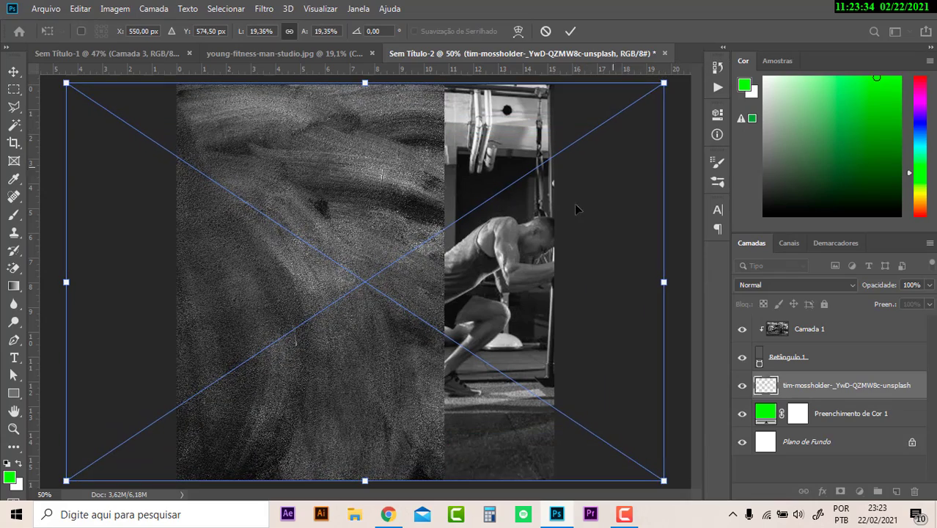
{"action": "key", "text": "Return"}
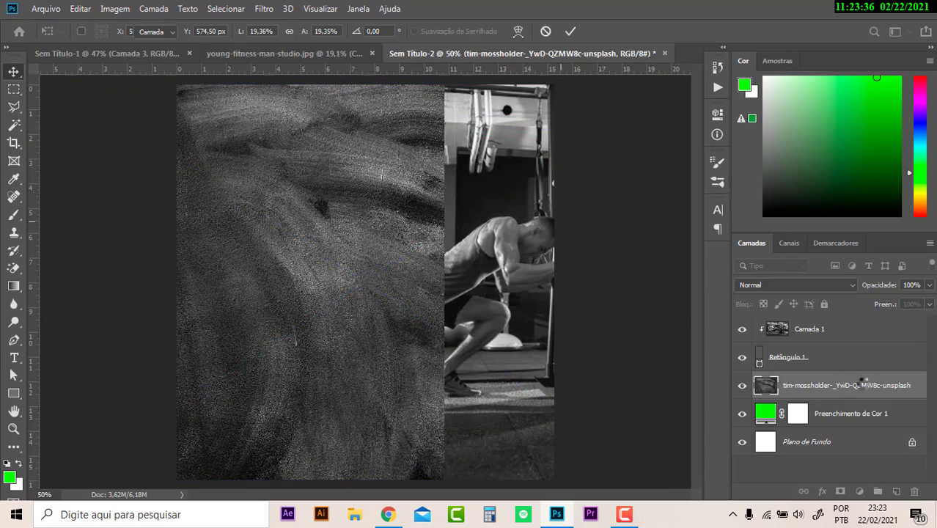
{"action": "left_click_drag", "start_coordinate": [880, 391], "coordinate": [867, 317]}
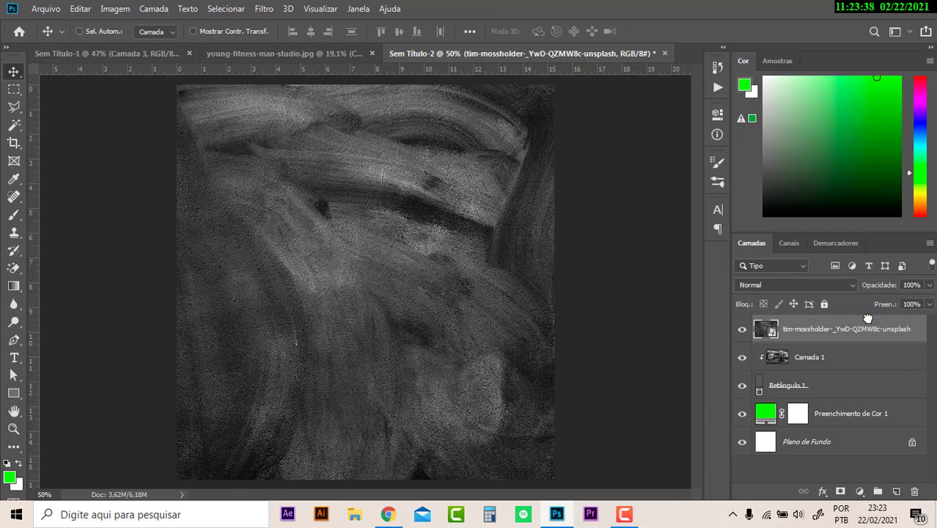
{"action": "left_click", "coordinate": [782, 288]}
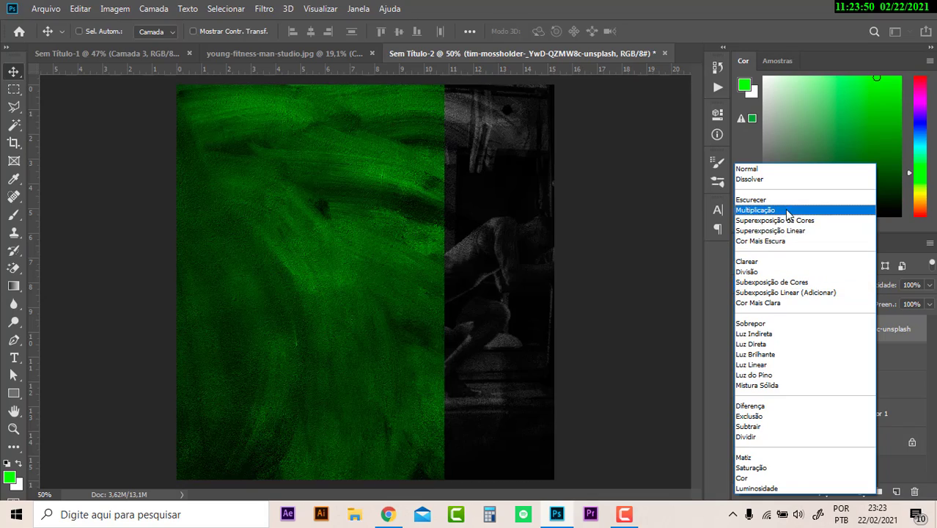
{"action": "left_click", "coordinate": [271, 54]}
{"action": "left_click", "coordinate": [126, 59]}
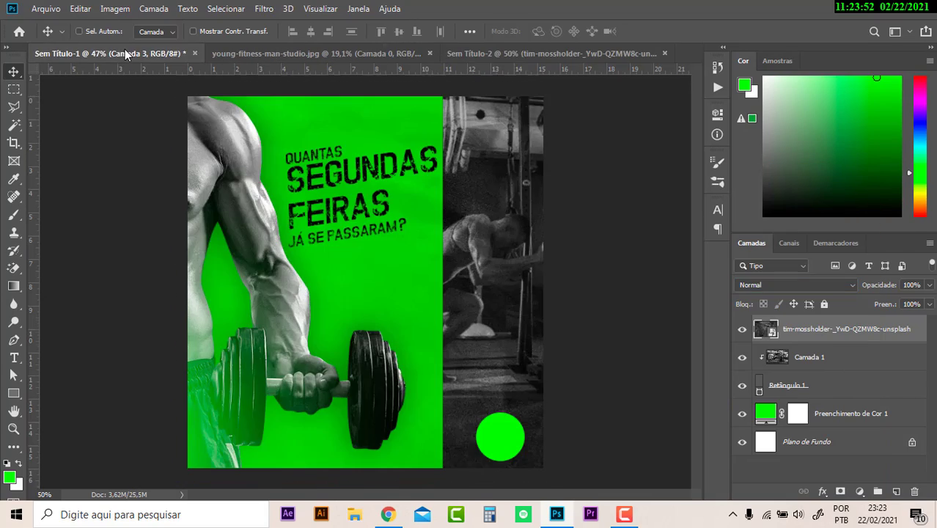
{"action": "left_click", "coordinate": [806, 387]}
{"action": "scroll", "coordinate": [811, 388], "scroll_direction": "down", "scroll_amount": 3}
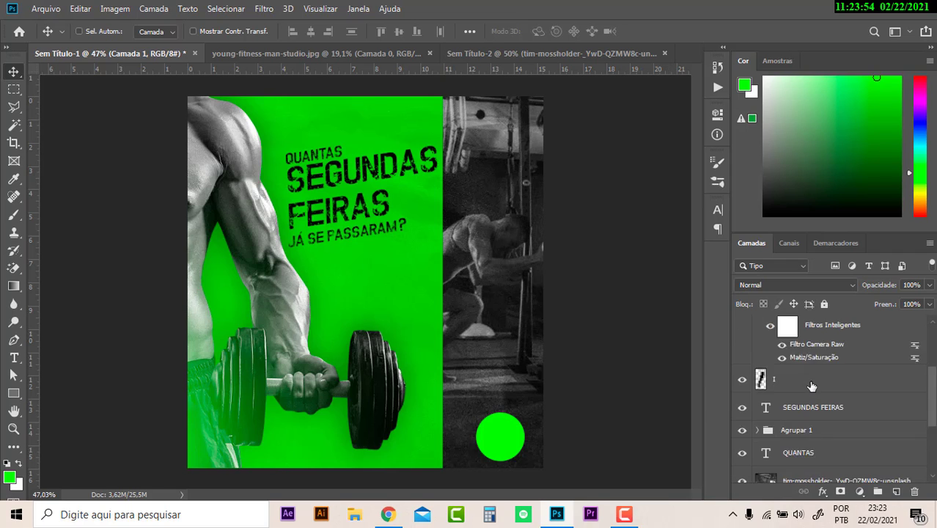
{"action": "left_click", "coordinate": [823, 451]}
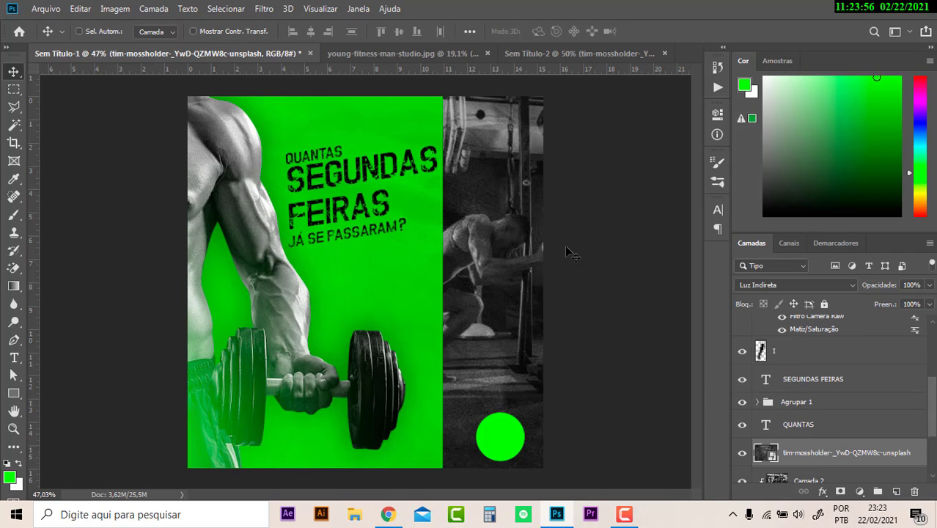
{"action": "left_click", "coordinate": [396, 53]}
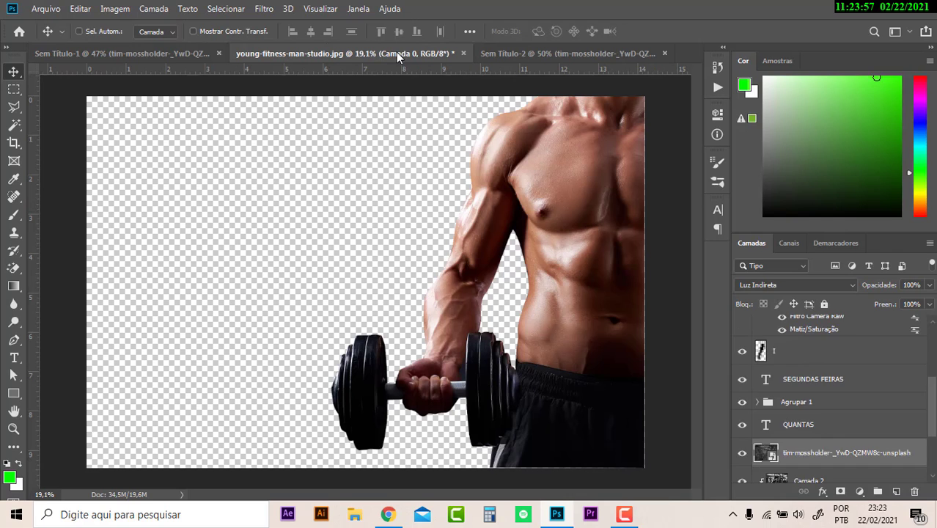
{"action": "left_click", "coordinate": [198, 53]}
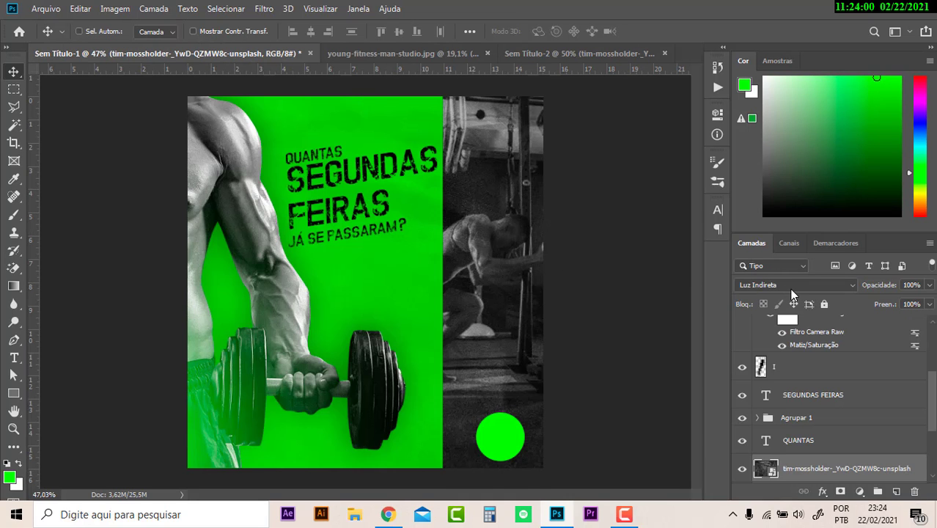
{"action": "left_click", "coordinate": [536, 53]}
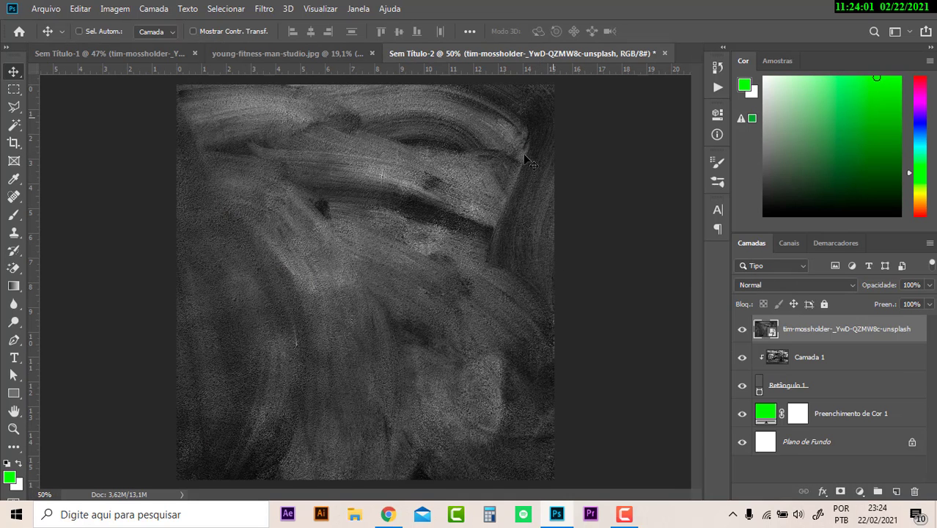
- Set the top texture layer's blend mode to Luz Indireta
{"action": "left_click", "coordinate": [808, 287]}
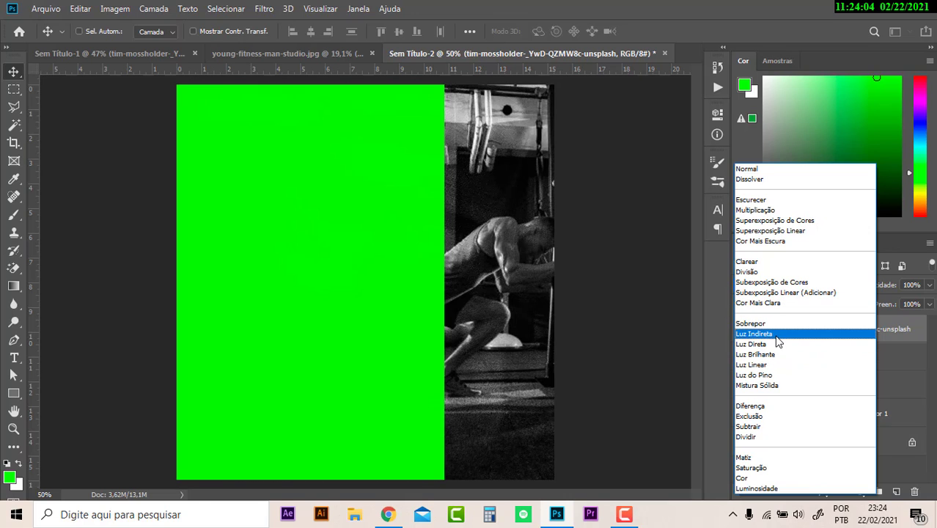
{"action": "left_click", "coordinate": [776, 335]}
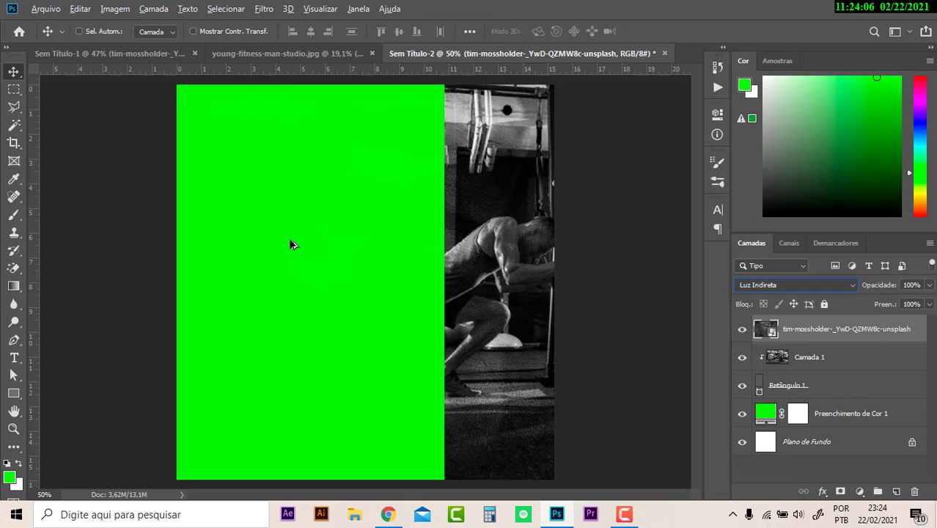
{"action": "scroll", "coordinate": [290, 244], "scroll_direction": "up", "scroll_amount": 2}
{"action": "scroll", "coordinate": [291, 245], "scroll_direction": "up", "scroll_amount": 1}
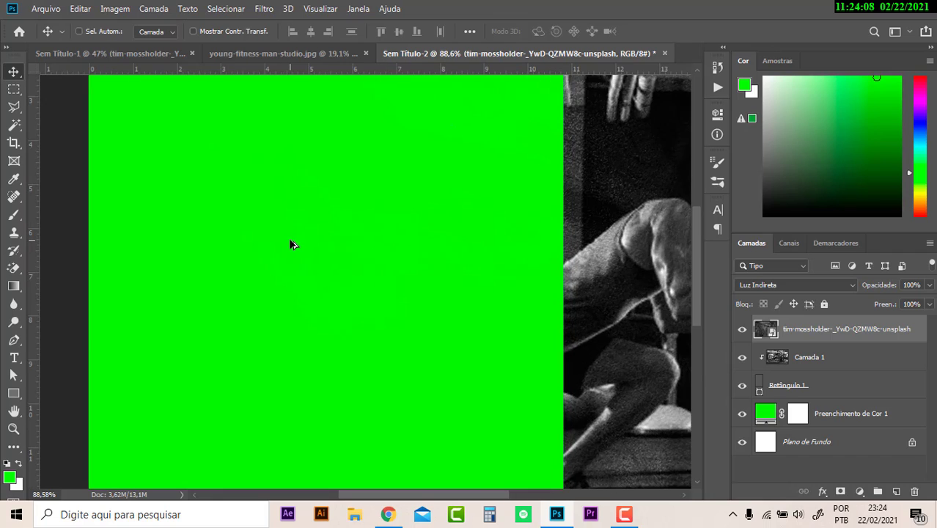
{"action": "scroll", "coordinate": [290, 245], "scroll_direction": "up", "scroll_amount": 1}
{"action": "scroll", "coordinate": [290, 245], "scroll_direction": "down", "scroll_amount": 1}
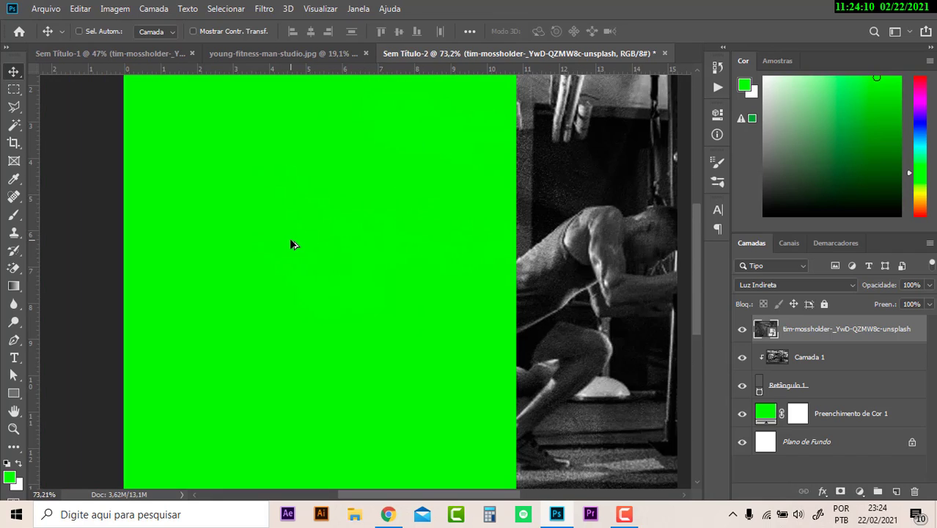
{"action": "scroll", "coordinate": [291, 244], "scroll_direction": "down", "scroll_amount": 1}
{"action": "scroll", "coordinate": [290, 244], "scroll_direction": "down", "scroll_amount": 1}
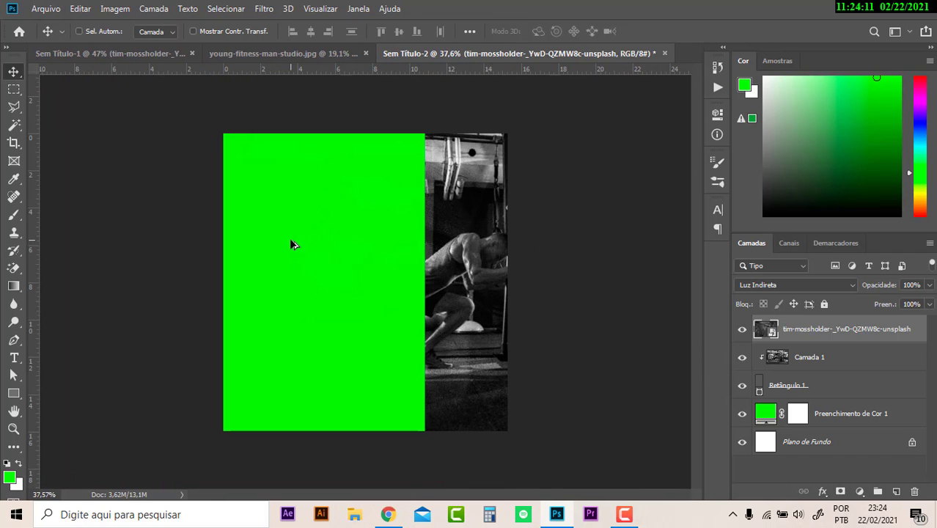
- Lower Camada 1's Preenchimento to about 52% and undo an accidental layer reorder
{"action": "left_click", "coordinate": [836, 357]}
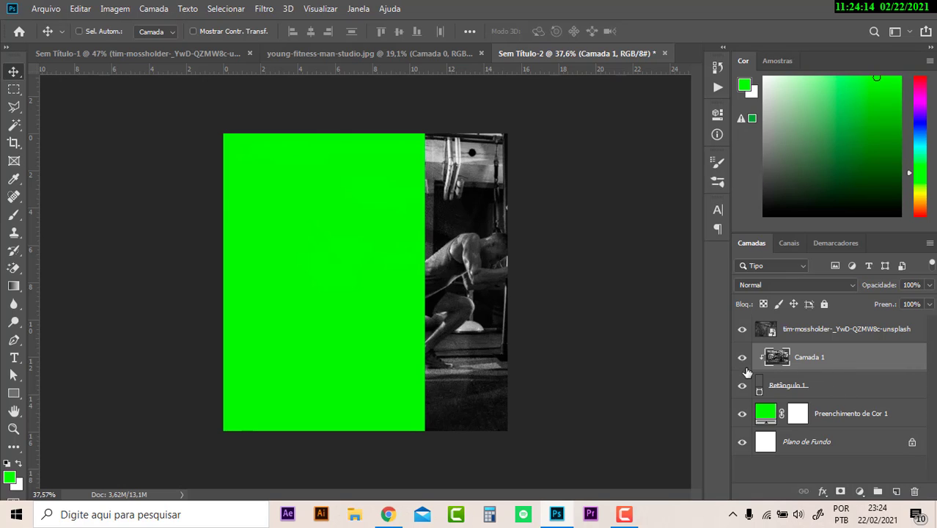
{"action": "left_click_drag", "start_coordinate": [889, 305], "coordinate": [855, 313]}
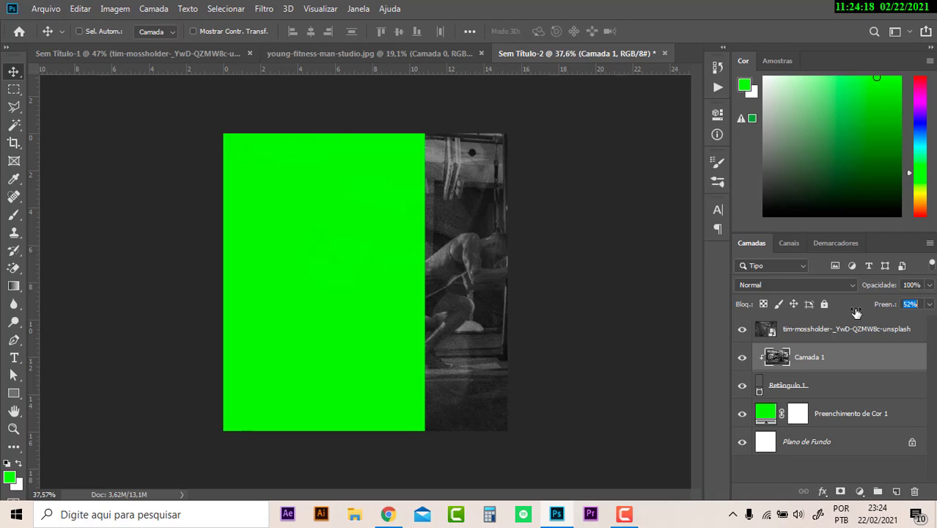
{"action": "left_click", "coordinate": [362, 264], "text": "ctrl"}
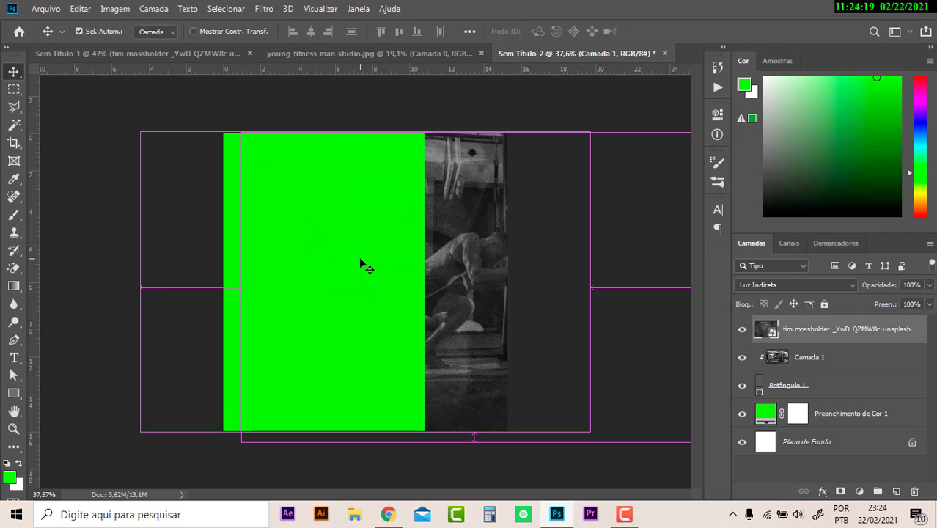
{"action": "left_click", "coordinate": [765, 410]}
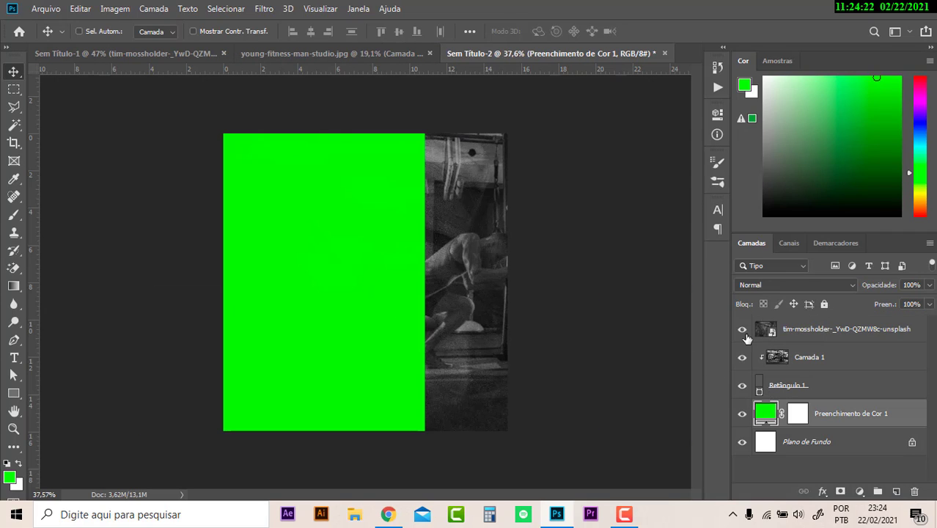
{"action": "left_click_drag", "start_coordinate": [814, 329], "coordinate": [824, 391]}
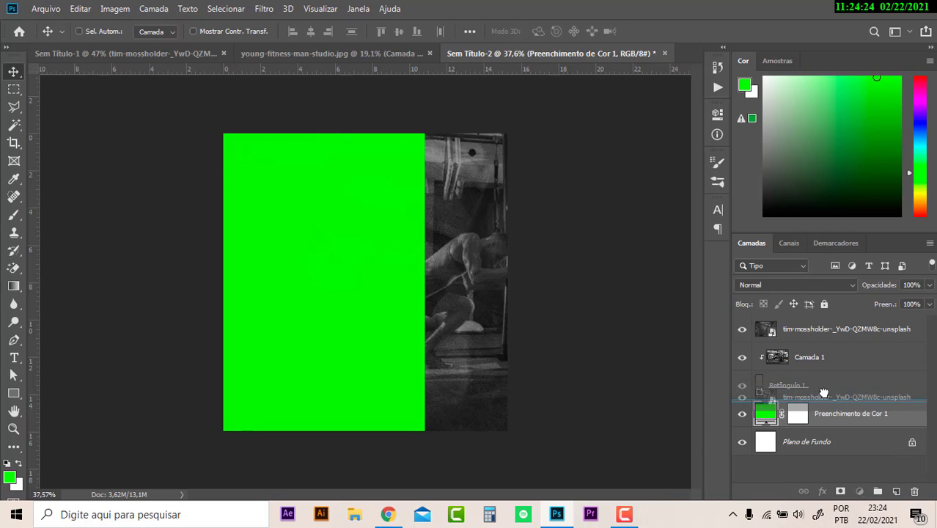
{"action": "key", "text": "ctrl+z"}
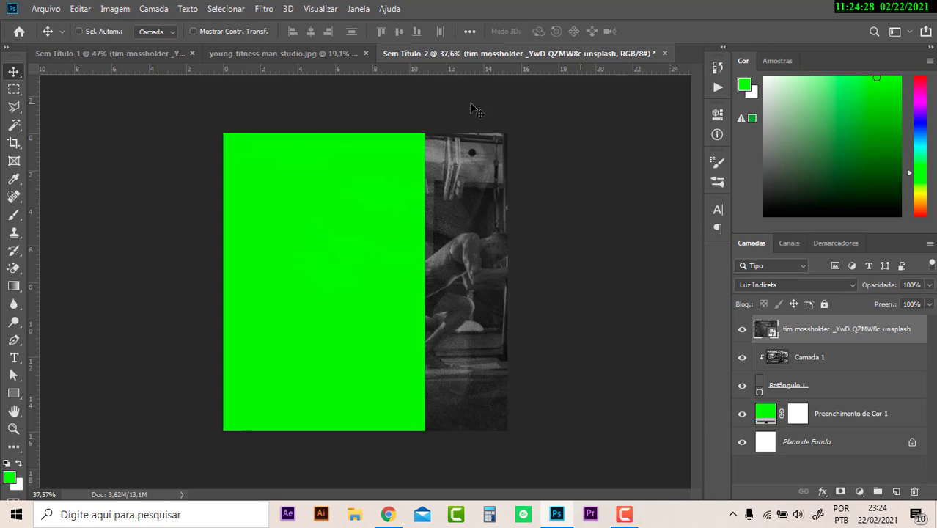
- Place the young-fitness-man-studio photo from the desktop and enlarge it
{"action": "left_click", "coordinate": [45, 8]}
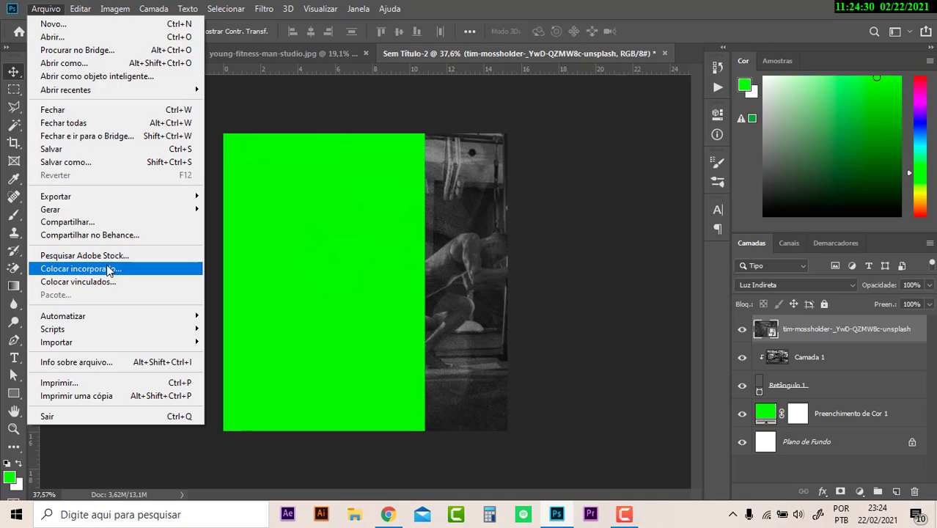
{"action": "left_click", "coordinate": [110, 269]}
{"action": "left_click", "coordinate": [71, 79]}
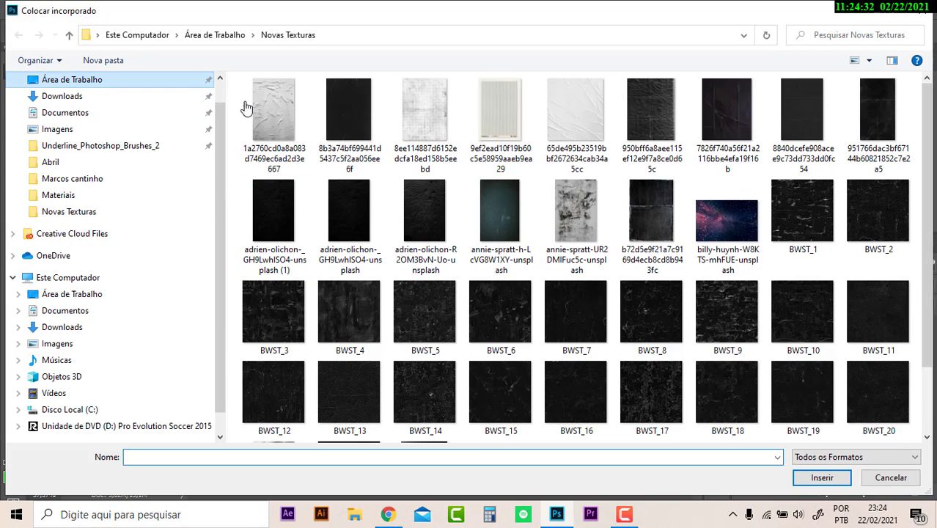
{"action": "left_click", "coordinate": [290, 403]}
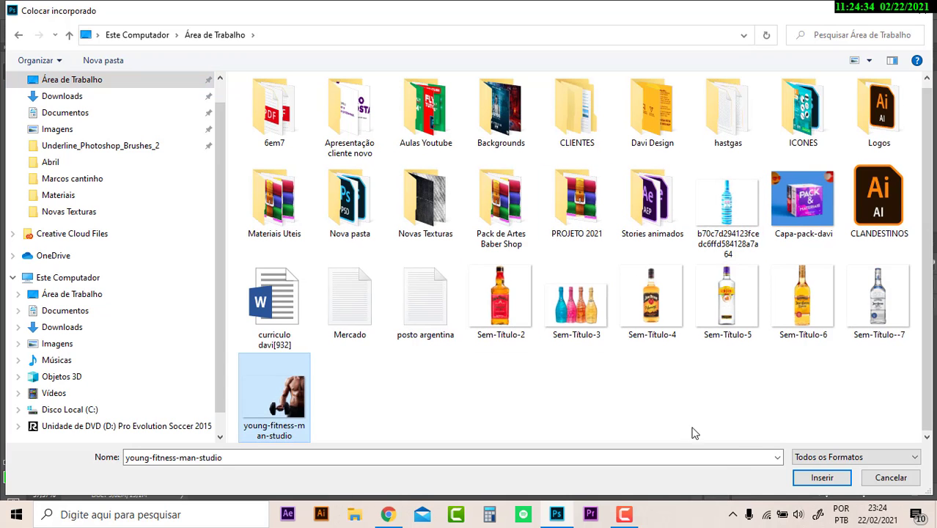
{"action": "left_click", "coordinate": [821, 477]}
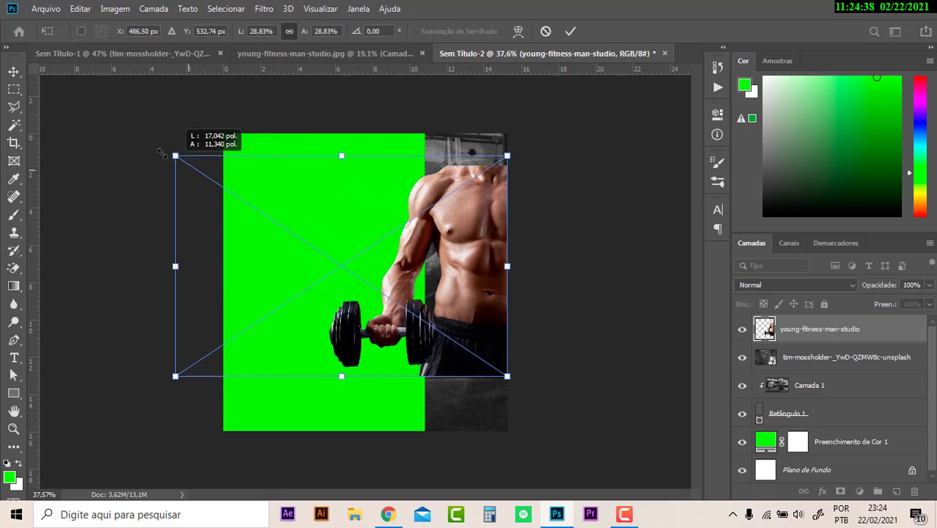
{"action": "left_click_drag", "start_coordinate": [224, 188], "coordinate": [108, 111]}
{"action": "left_click_drag", "start_coordinate": [98, 385], "coordinate": [79, 410]}
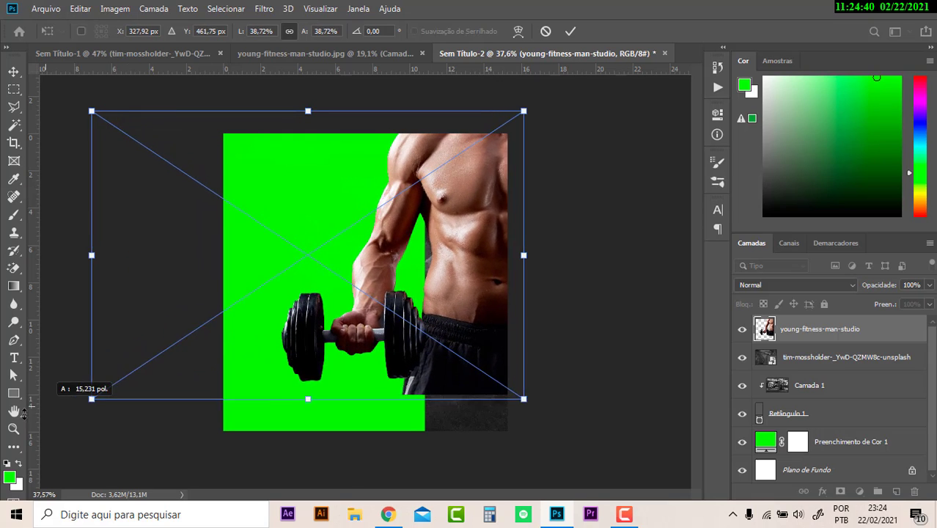
{"action": "left_click_drag", "start_coordinate": [471, 346], "coordinate": [298, 385]}
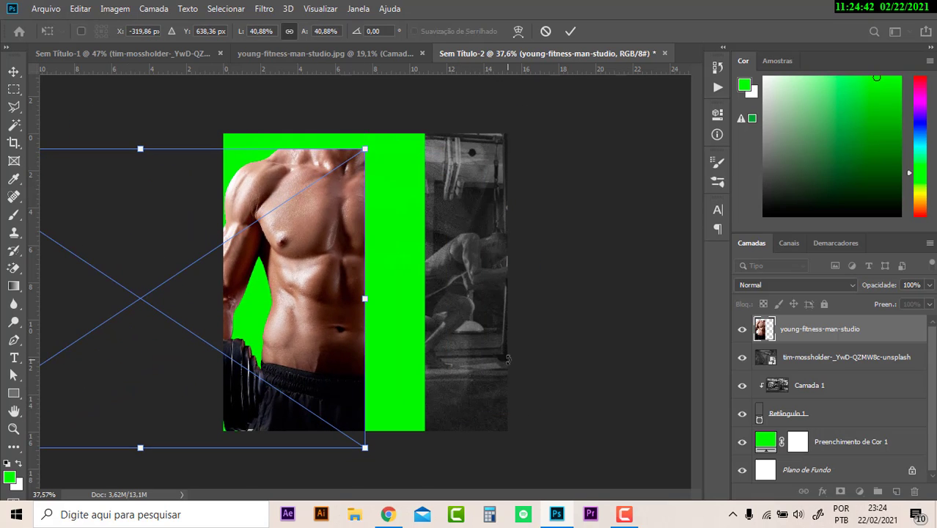
- Flip the bodybuilder photo horizontally and move it onto the poster's left side
{"action": "right_click", "coordinate": [280, 287]}
{"action": "left_click", "coordinate": [333, 445]}
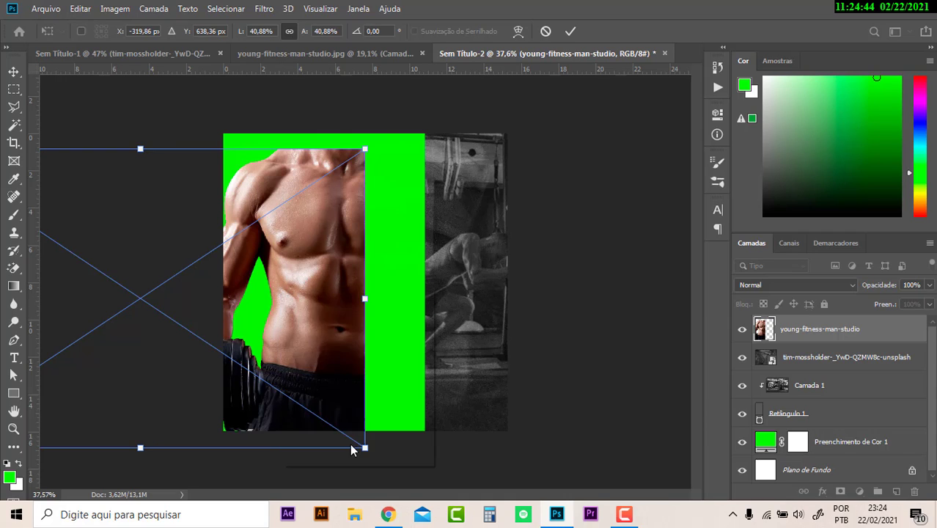
{"action": "key", "text": "Return"}
{"action": "mouse_move", "coordinate": [150, 278]}
{"action": "left_mouse_down"}
{"action": "mouse_move", "coordinate": [432, 290]}
{"action": "mouse_move", "coordinate": [438, 274]}
{"action": "left_mouse_up"}
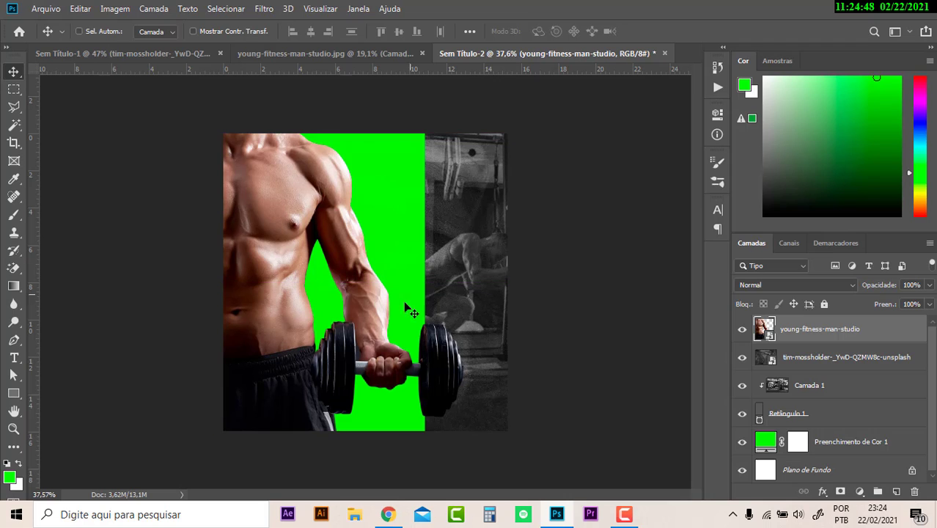
- Nudge the bodybuilder further left into its final position
{"action": "key", "text": "ctrl+t"}
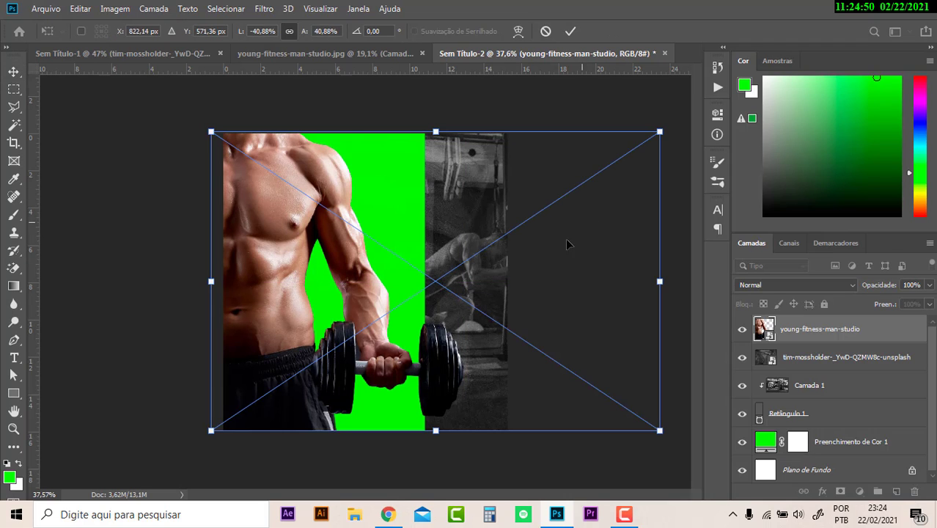
{"action": "left_click_drag", "start_coordinate": [592, 248], "coordinate": [521, 255]}
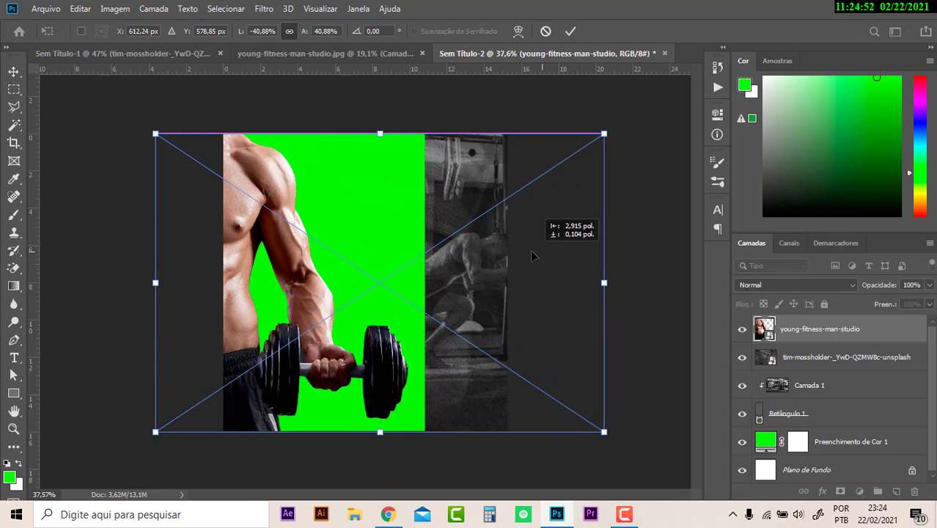
{"action": "left_click_drag", "start_coordinate": [523, 251], "coordinate": [524, 246]}
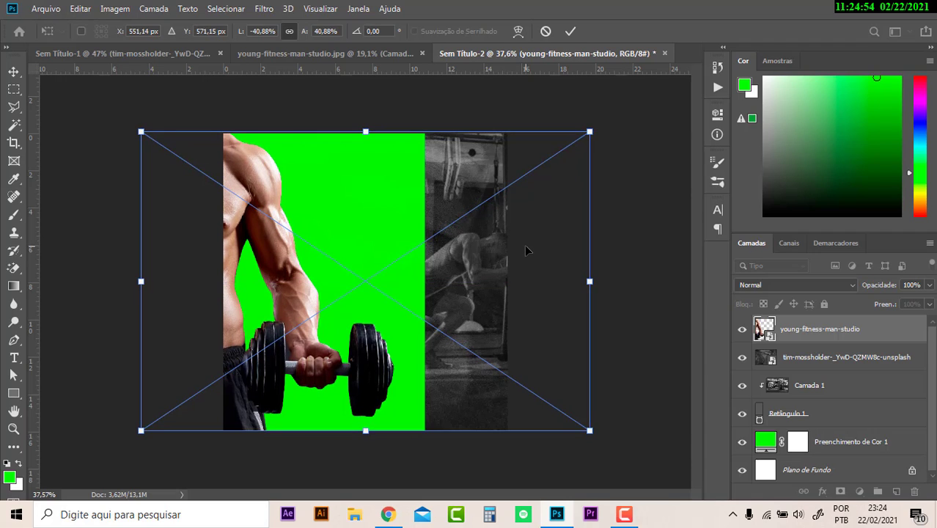
{"action": "key", "text": "Return"}
{"action": "key", "text": "ctrl+u"}
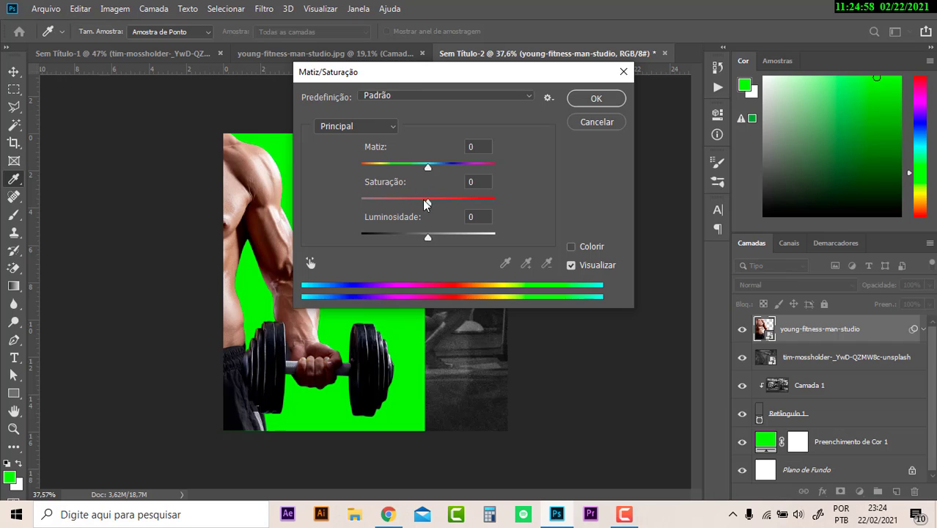
- Drain the bodybuilder's colour with Hue/Saturation at Saturation -100, leaving the layer style unchanged
{"action": "left_click_drag", "start_coordinate": [426, 204], "coordinate": [245, 204]}
{"action": "left_click", "coordinate": [596, 98]}
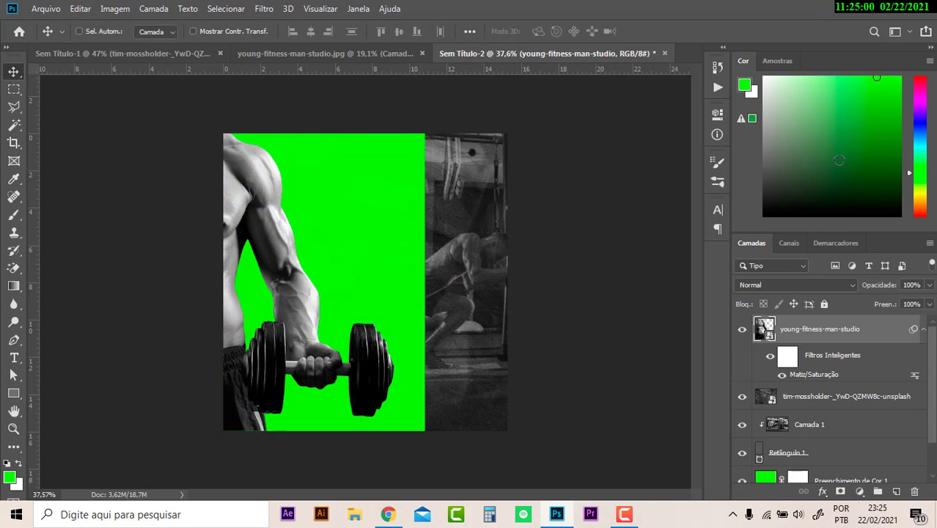
{"action": "right_click", "coordinate": [880, 334]}
{"action": "left_click", "coordinate": [757, 24]}
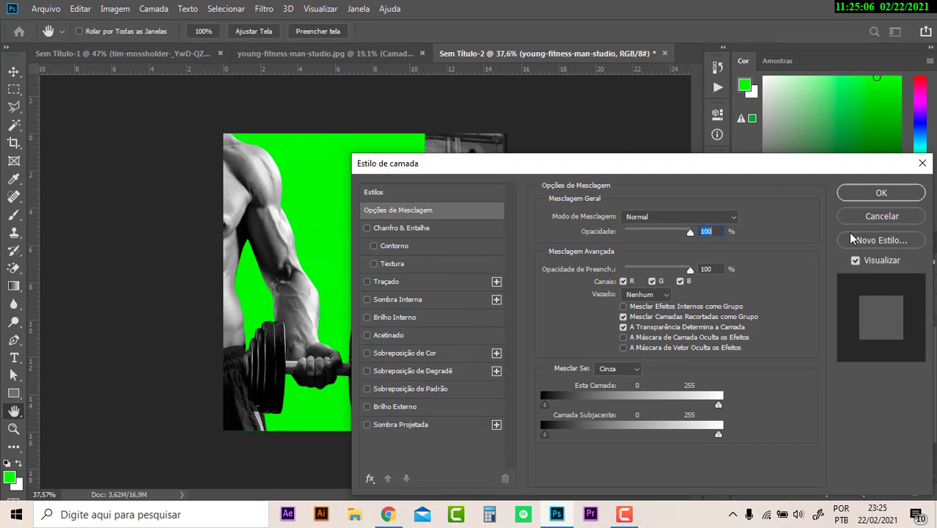
{"action": "left_click", "coordinate": [853, 218]}
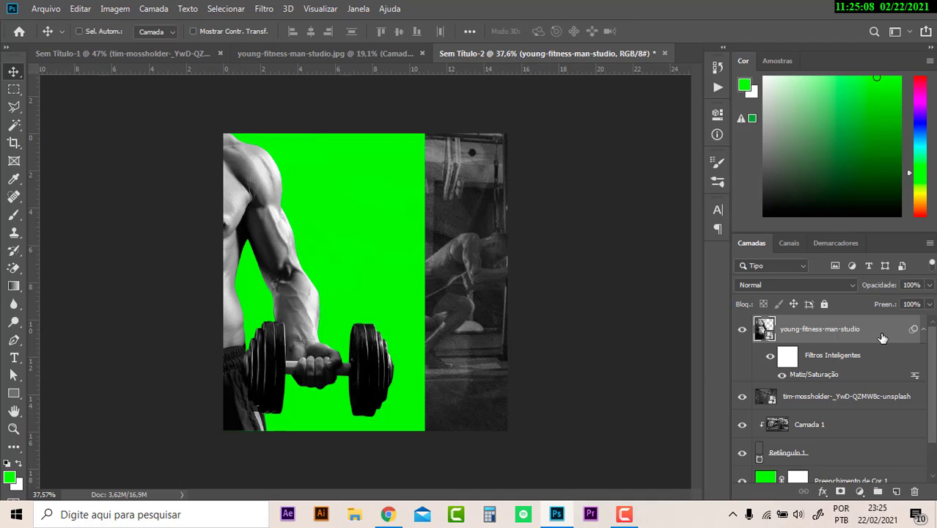
{"action": "double_click", "coordinate": [882, 335]}
{"action": "key", "text": "Escape"}
- Apply Camera Raw with Contrast -99, Exposure +0.15, Texture +16, Clarity +83 and Grain 6
{"action": "left_click", "coordinate": [283, 9]}
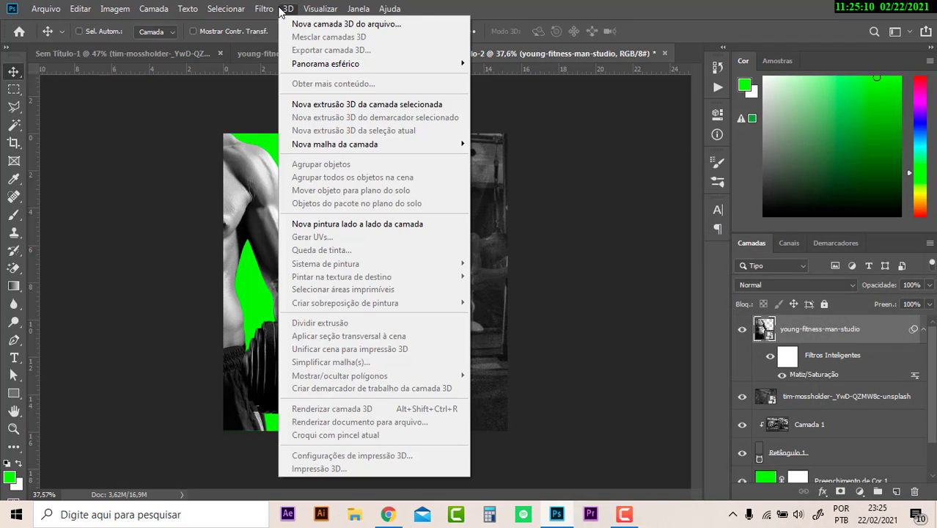
{"action": "mouse_move", "coordinate": [264, 9]}
{"action": "left_click", "coordinate": [305, 84]}
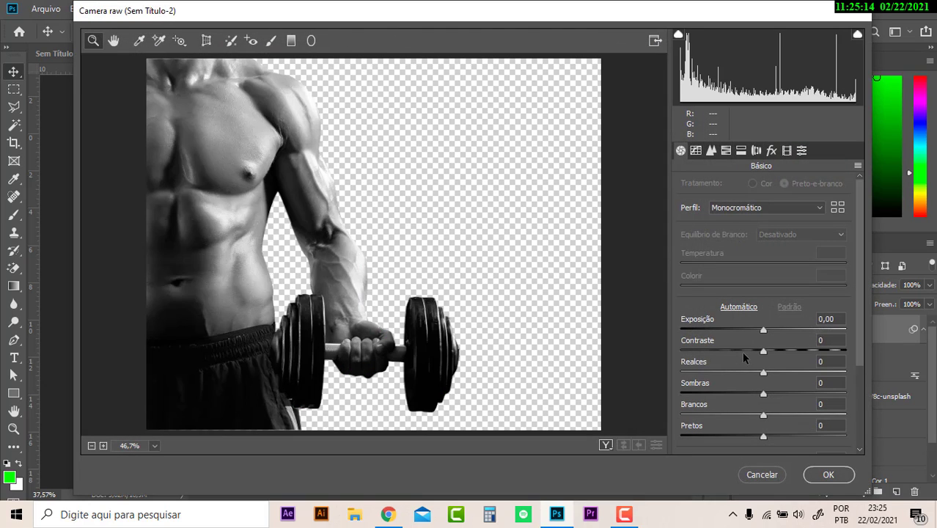
{"action": "left_click_drag", "start_coordinate": [743, 354], "coordinate": [682, 352]}
{"action": "left_click_drag", "start_coordinate": [762, 331], "coordinate": [767, 334]}
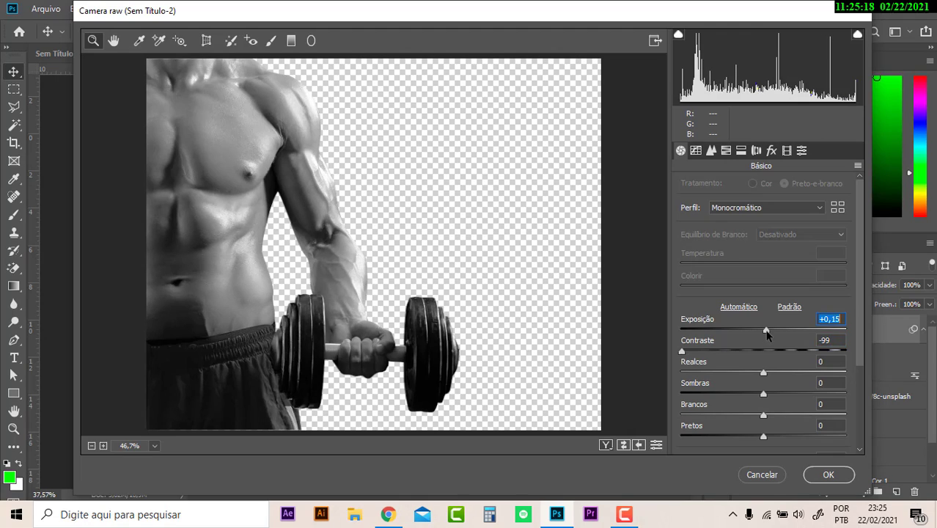
{"action": "scroll", "coordinate": [766, 333], "scroll_direction": "down", "scroll_amount": 2}
{"action": "scroll", "coordinate": [767, 344], "scroll_direction": "down", "scroll_amount": 2}
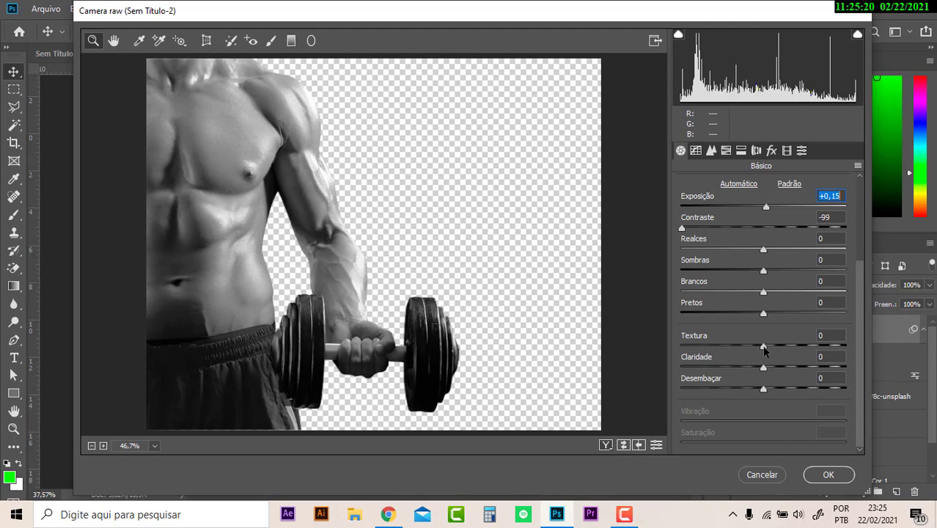
{"action": "left_click_drag", "start_coordinate": [763, 346], "coordinate": [830, 367]}
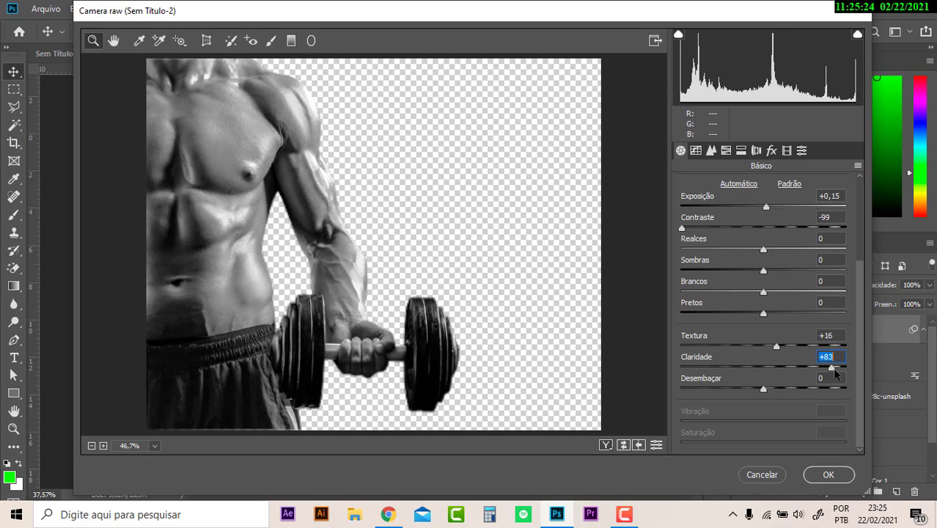
{"action": "scroll", "coordinate": [742, 253], "scroll_direction": "up", "scroll_amount": 4}
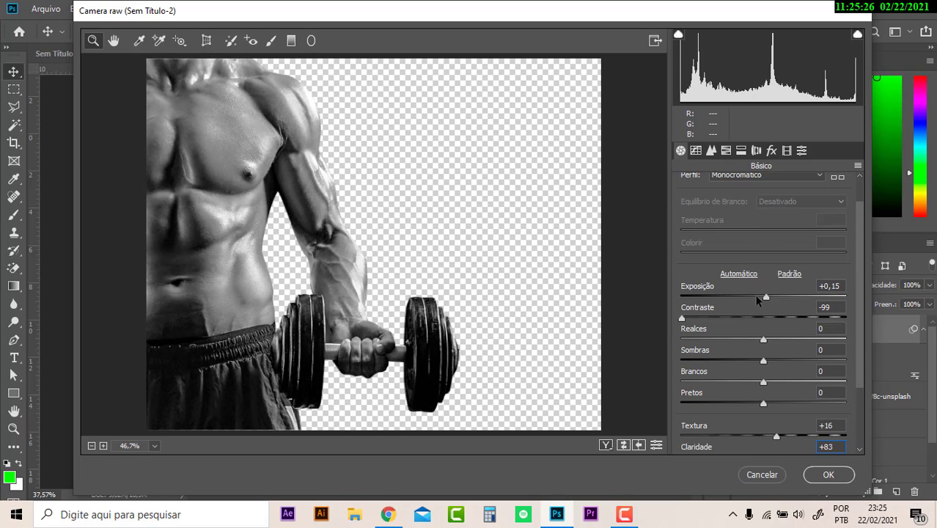
{"action": "scroll", "coordinate": [749, 215], "scroll_direction": "down", "scroll_amount": 3}
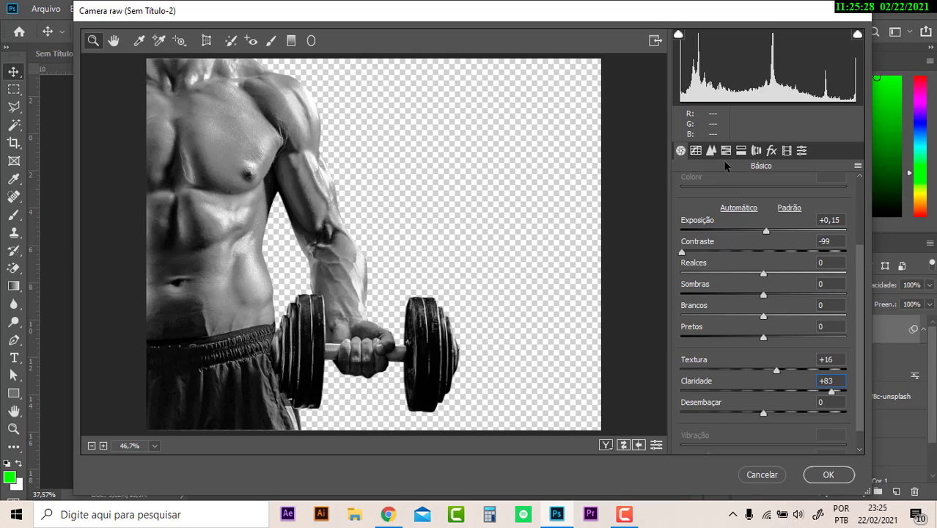
{"action": "left_click", "coordinate": [772, 151]}
{"action": "left_click", "coordinate": [694, 210]}
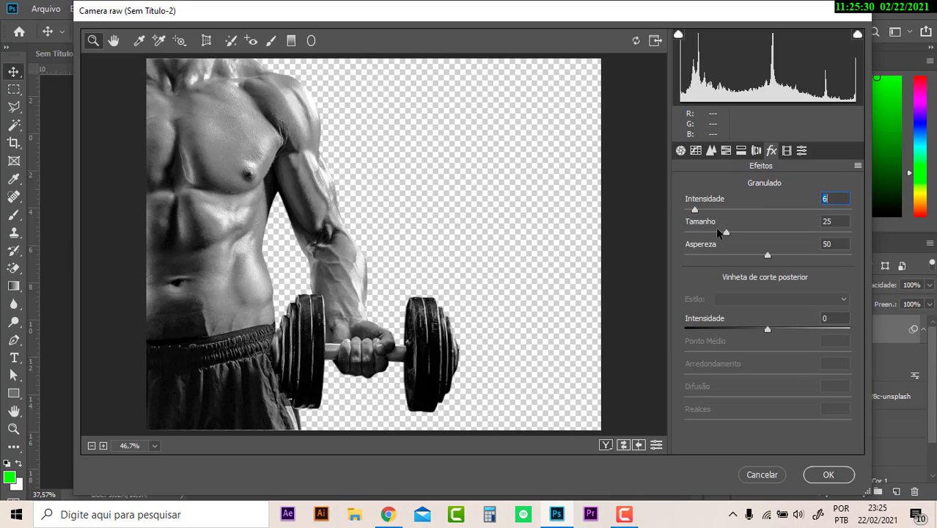
{"action": "left_click", "coordinate": [836, 475]}
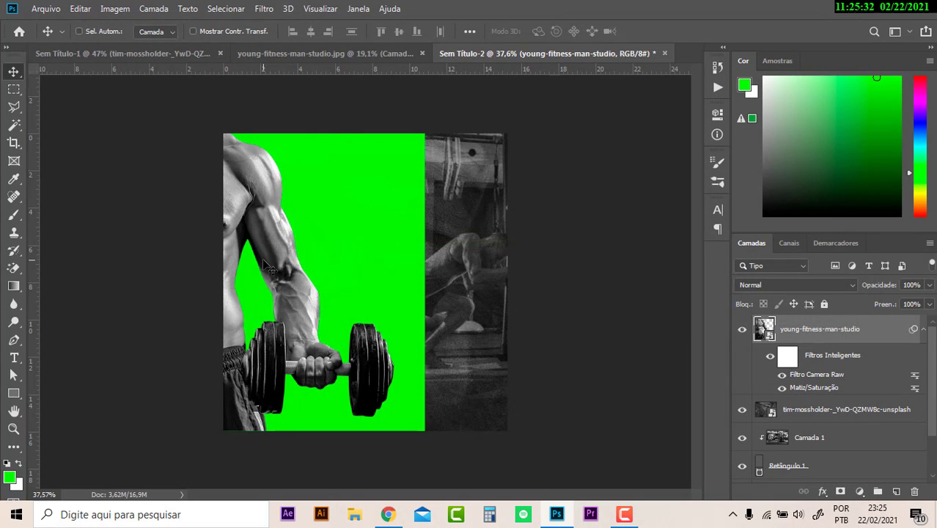
- Duplicate the bodybuilder layer, add a 10 px High Pass filter, and blend it in Sobrepor
{"action": "scroll", "coordinate": [264, 263], "scroll_direction": "up", "scroll_amount": 3}
{"action": "scroll", "coordinate": [184, 238], "scroll_direction": "up", "scroll_amount": 2}
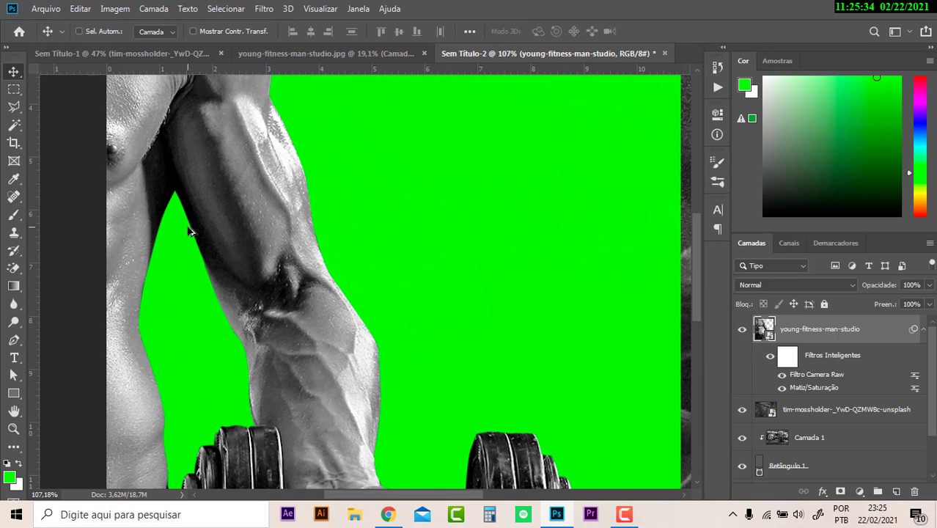
{"action": "scroll", "coordinate": [192, 232], "scroll_direction": "down", "scroll_amount": 2}
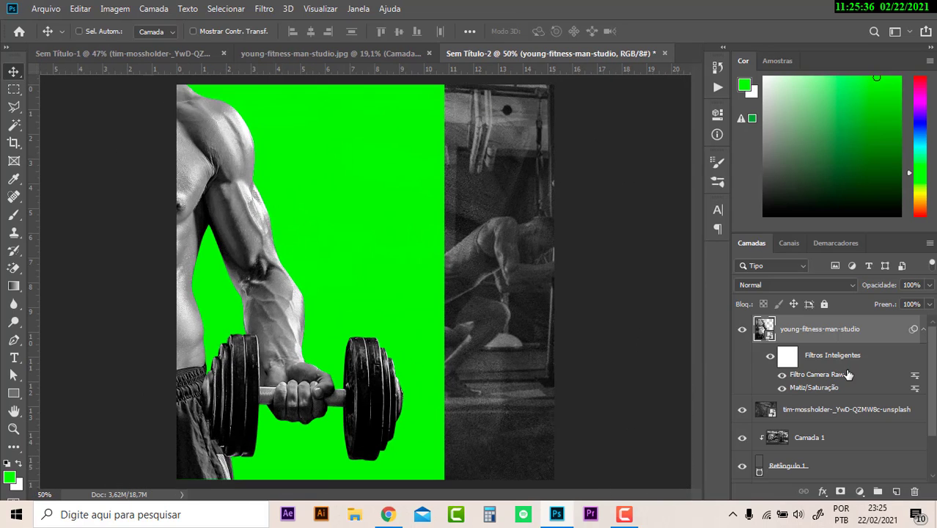
{"action": "key", "text": "ctrl+j"}
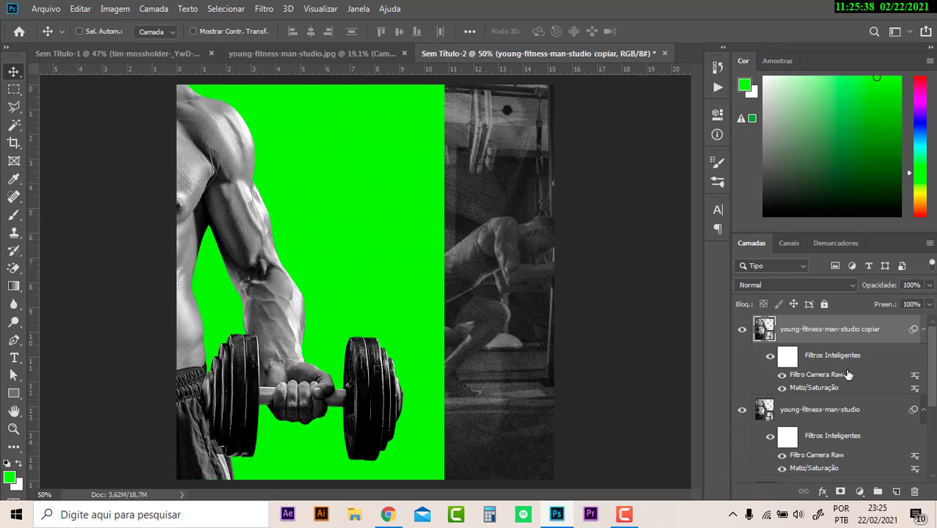
{"action": "left_click", "coordinate": [264, 9]}
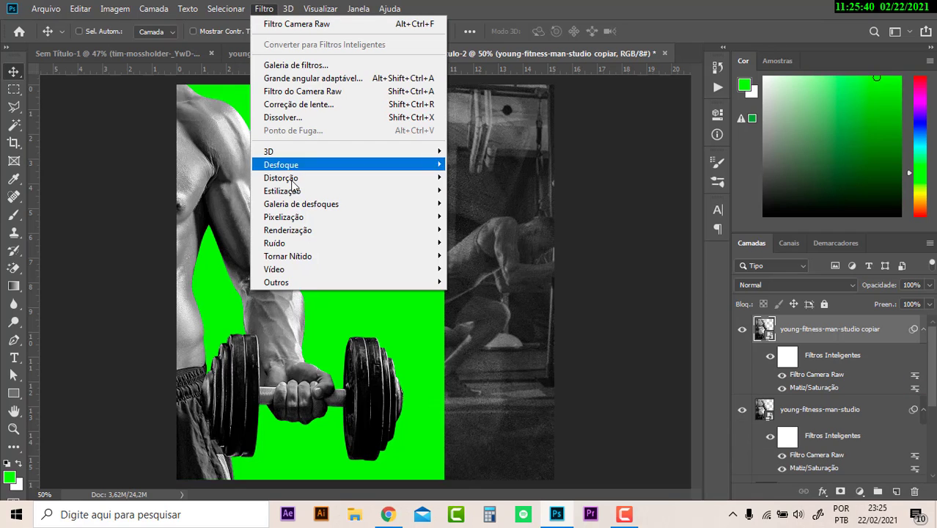
{"action": "mouse_move", "coordinate": [300, 282]}
{"action": "left_click", "coordinate": [496, 282]}
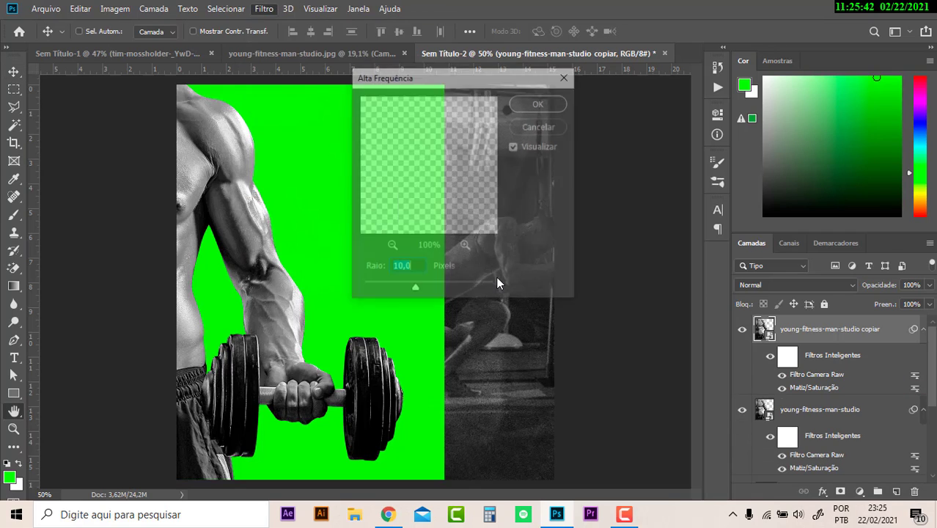
{"action": "left_click", "coordinate": [542, 104]}
{"action": "left_click", "coordinate": [777, 285]}
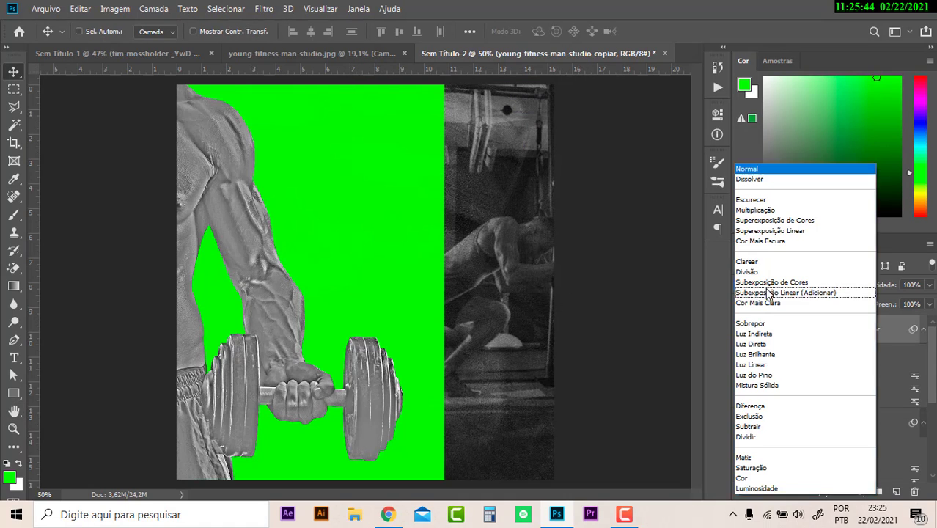
{"action": "left_click", "coordinate": [763, 325]}
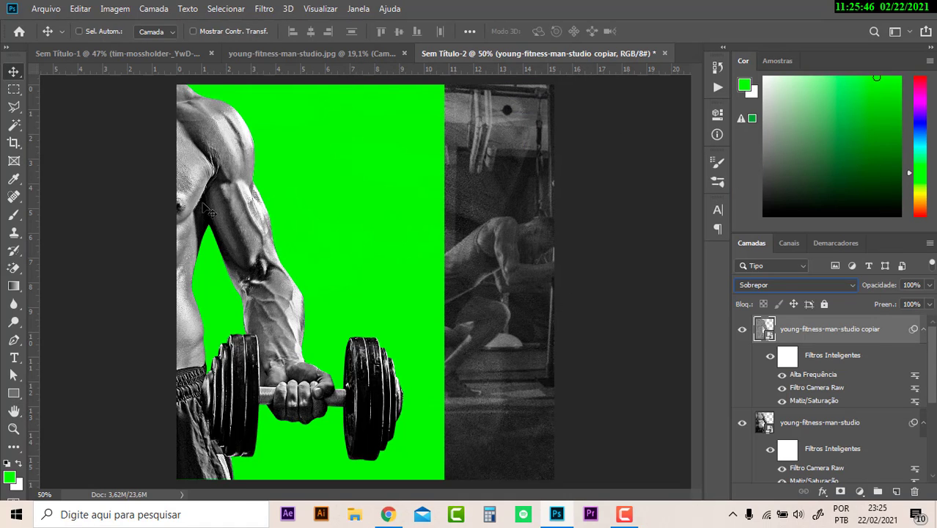
{"action": "scroll", "coordinate": [208, 210], "scroll_direction": "up", "scroll_amount": 2}
{"action": "scroll", "coordinate": [213, 208], "scroll_direction": "up", "scroll_amount": 3}
- Group both bodybuilder layers and name the group 'modelo'
{"action": "scroll", "coordinate": [214, 206], "scroll_direction": "up", "scroll_amount": 3}
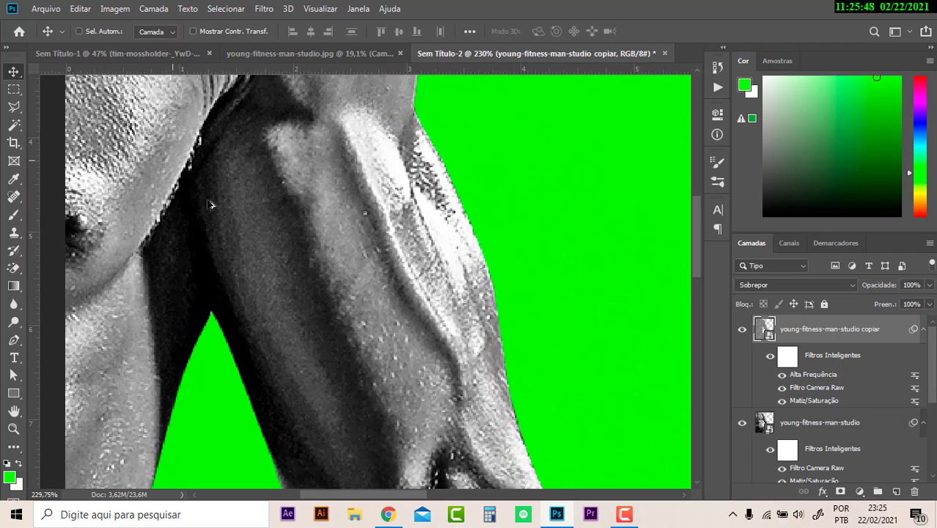
{"action": "scroll", "coordinate": [218, 204], "scroll_direction": "down", "scroll_amount": 5}
{"action": "scroll", "coordinate": [218, 205], "scroll_direction": "down", "scroll_amount": 2}
{"action": "scroll", "coordinate": [293, 261], "scroll_direction": "down", "scroll_amount": 2}
{"action": "scroll", "coordinate": [289, 263], "scroll_direction": "down", "scroll_amount": 1}
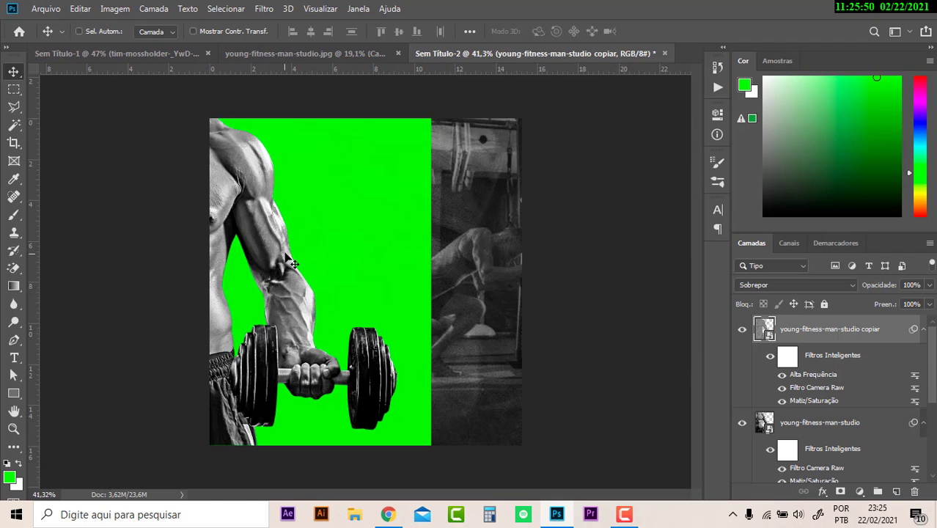
{"action": "left_click", "coordinate": [826, 423], "text": "shift"}
{"action": "key", "text": "ctrl+g"}
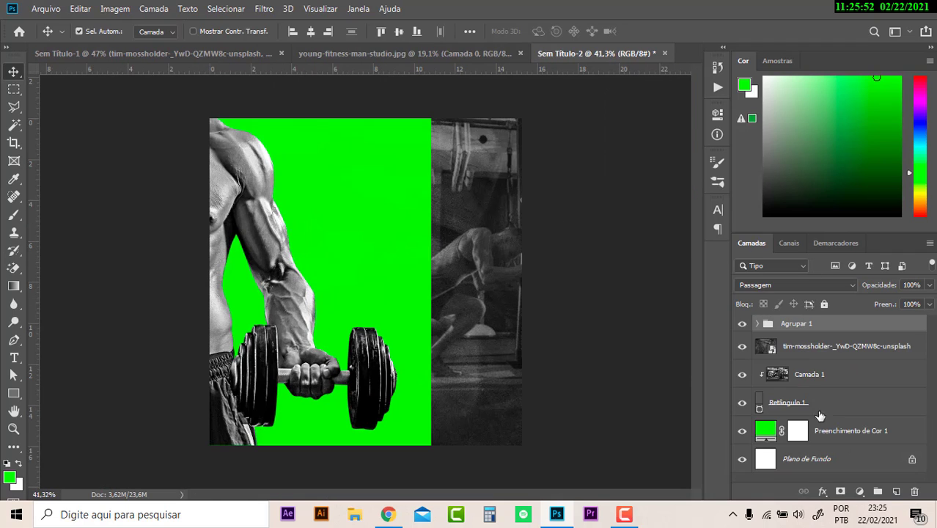
{"action": "double_click", "coordinate": [793, 324]}
{"action": "type", "text": "modelo"}
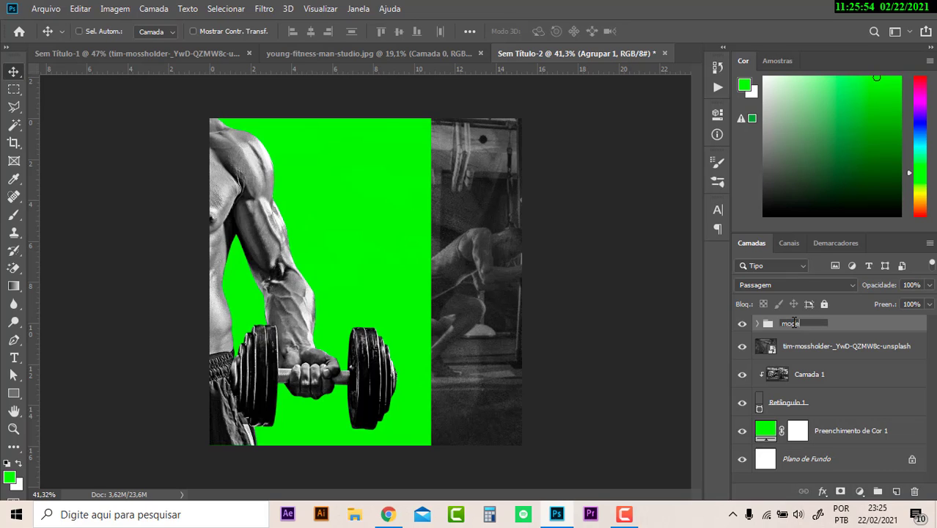
{"action": "key", "text": "Return"}
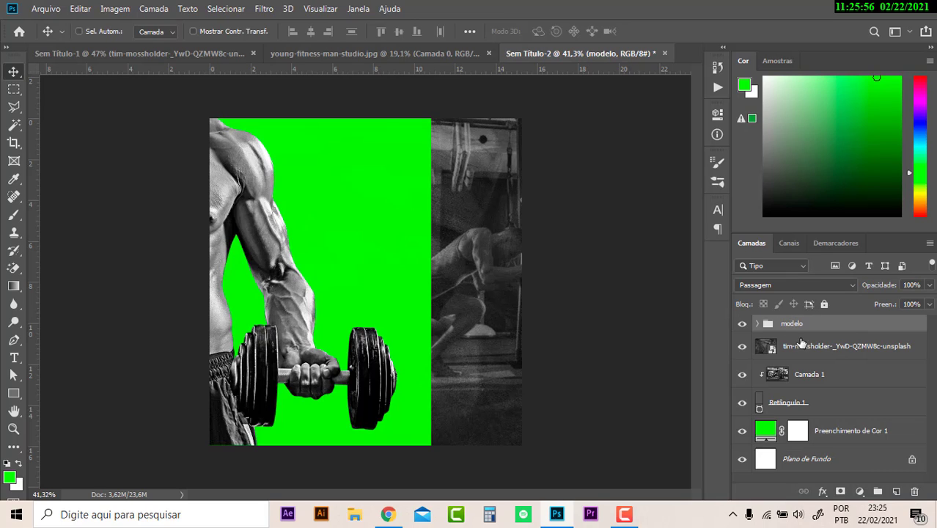
- Give the modelo group a drop shadow and adjust its opacity to 47%
{"action": "double_click", "coordinate": [832, 334]}
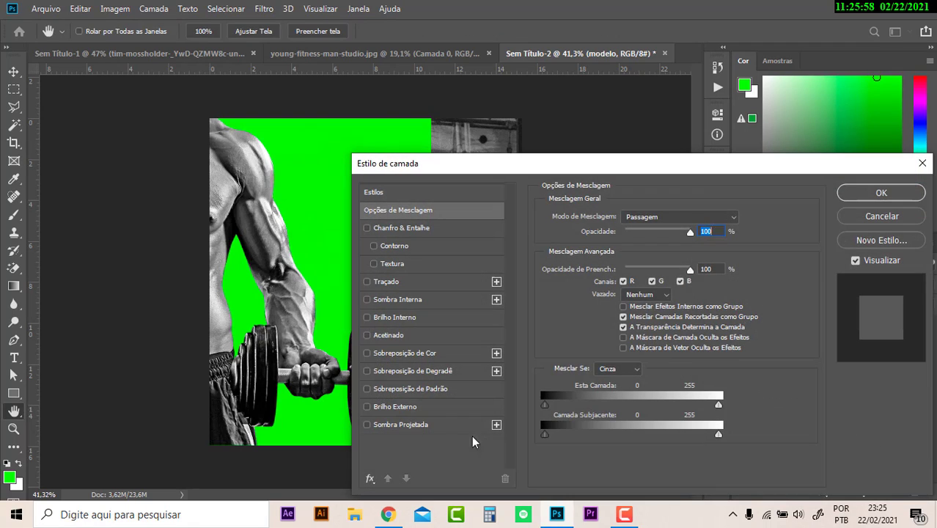
{"action": "left_click", "coordinate": [459, 424]}
{"action": "left_click", "coordinate": [876, 197]}
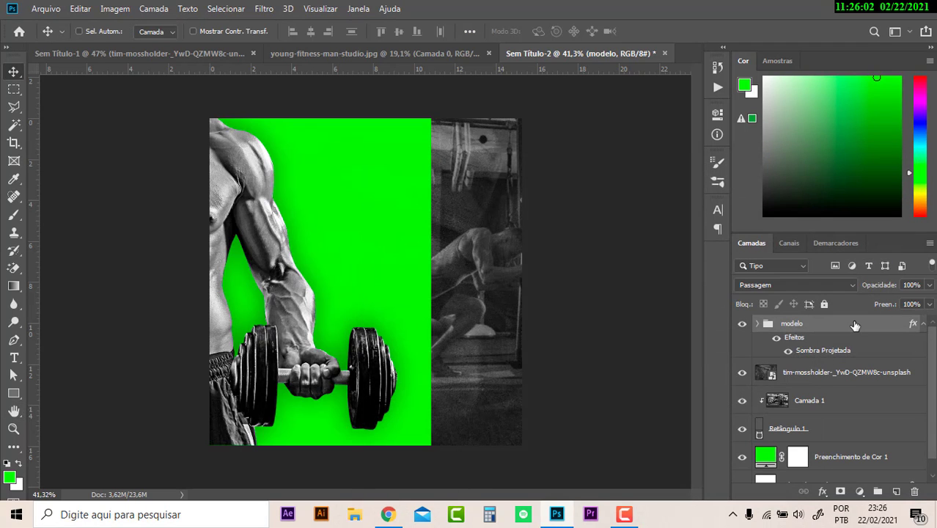
{"action": "double_click", "coordinate": [854, 326]}
{"action": "left_click", "coordinate": [442, 425]}
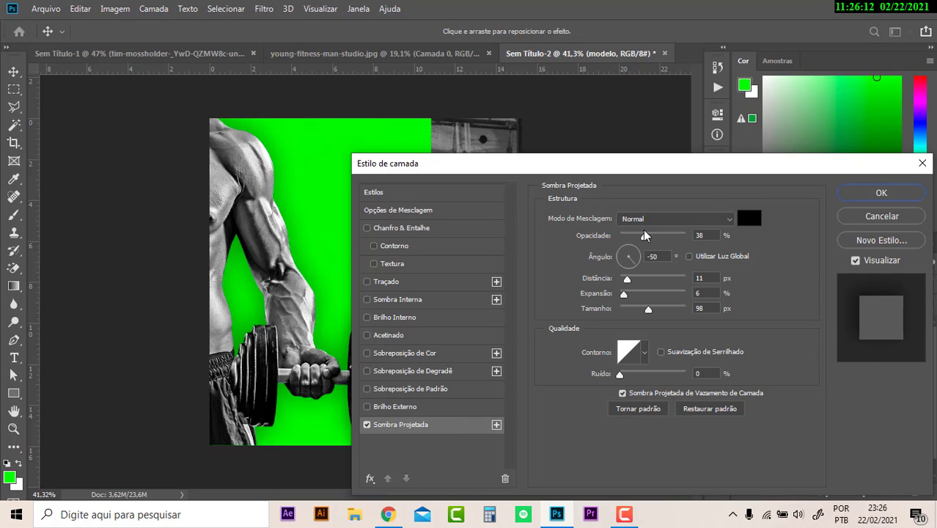
{"action": "left_click_drag", "start_coordinate": [644, 237], "coordinate": [642, 241]}
{"action": "left_click", "coordinate": [861, 195]}
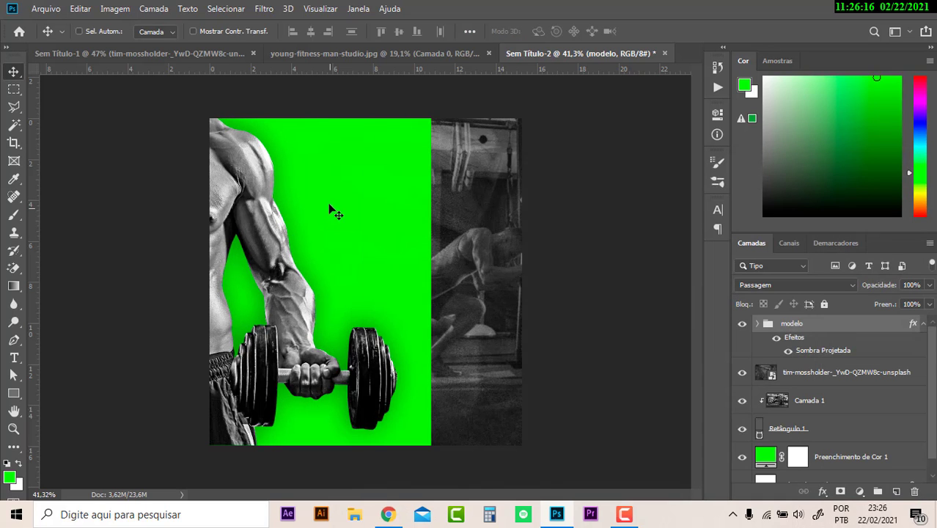
{"action": "scroll", "coordinate": [330, 209], "scroll_direction": "up", "scroll_amount": 2}
{"action": "scroll", "coordinate": [349, 215], "scroll_direction": "up", "scroll_amount": 2}
{"action": "scroll", "coordinate": [351, 218], "scroll_direction": "up", "scroll_amount": 2}
{"action": "scroll", "coordinate": [350, 219], "scroll_direction": "up", "scroll_amount": 1}
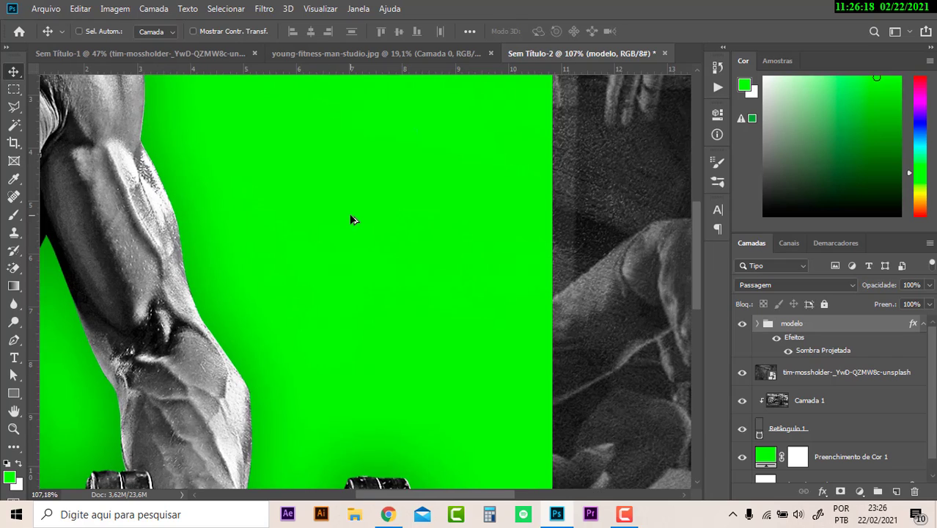
{"action": "scroll", "coordinate": [351, 219], "scroll_direction": "up", "scroll_amount": 1}
{"action": "scroll", "coordinate": [353, 213], "scroll_direction": "up", "scroll_amount": 1}
{"action": "left_click", "coordinate": [881, 458]}
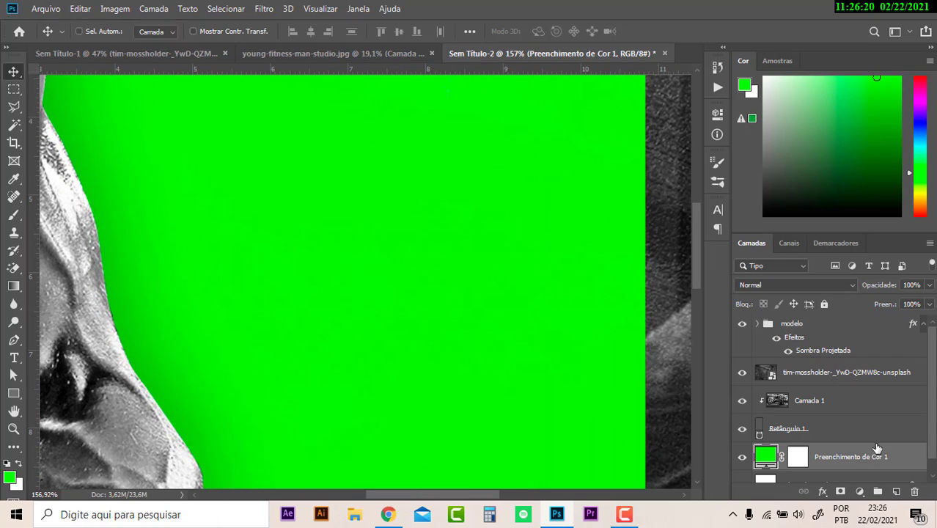
{"action": "left_click", "coordinate": [819, 439]}
{"action": "left_click", "coordinate": [819, 456]}
{"action": "scroll", "coordinate": [587, 345], "scroll_direction": "down", "scroll_amount": 1}
{"action": "scroll", "coordinate": [616, 366], "scroll_direction": "down", "scroll_amount": 1}
{"action": "scroll", "coordinate": [660, 383], "scroll_direction": "down", "scroll_amount": 1}
{"action": "left_click", "coordinate": [796, 377]}
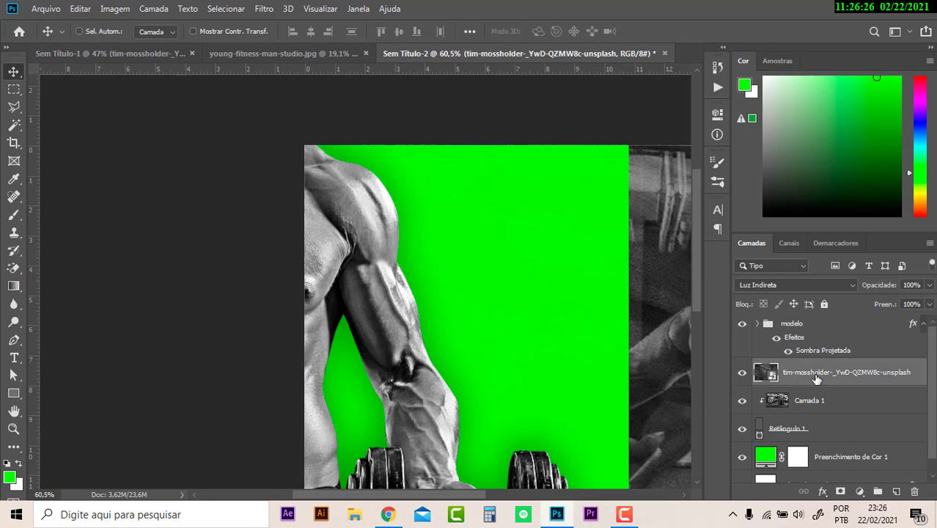
{"action": "left_click_drag", "start_coordinate": [808, 383], "coordinate": [811, 440]}
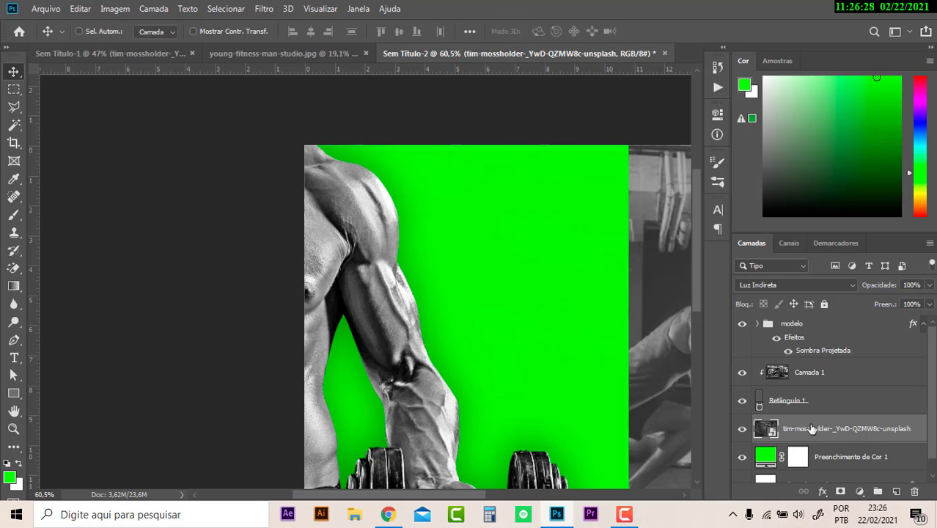
{"action": "scroll", "coordinate": [601, 292], "scroll_direction": "down", "scroll_amount": 1}
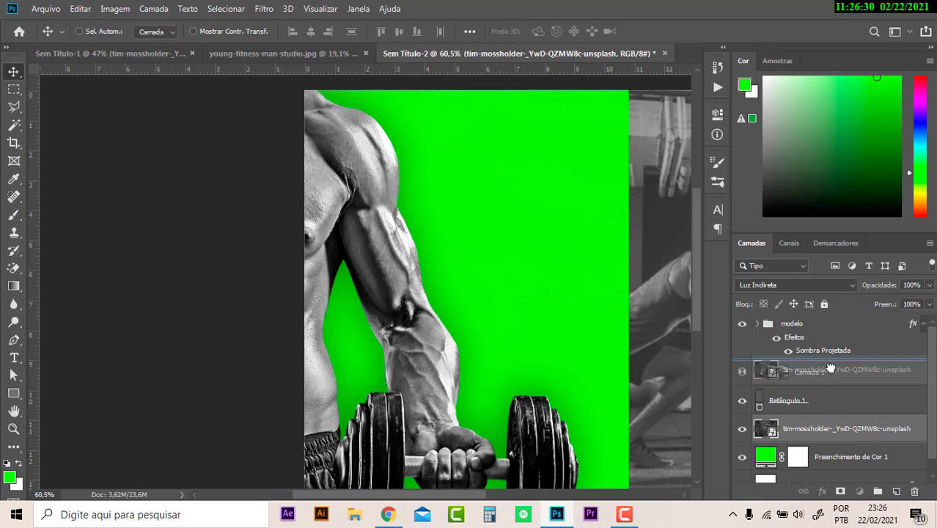
{"action": "left_click_drag", "start_coordinate": [843, 434], "coordinate": [843, 367]}
{"action": "left_click", "coordinate": [242, 60]}
{"action": "left_click", "coordinate": [158, 52]}
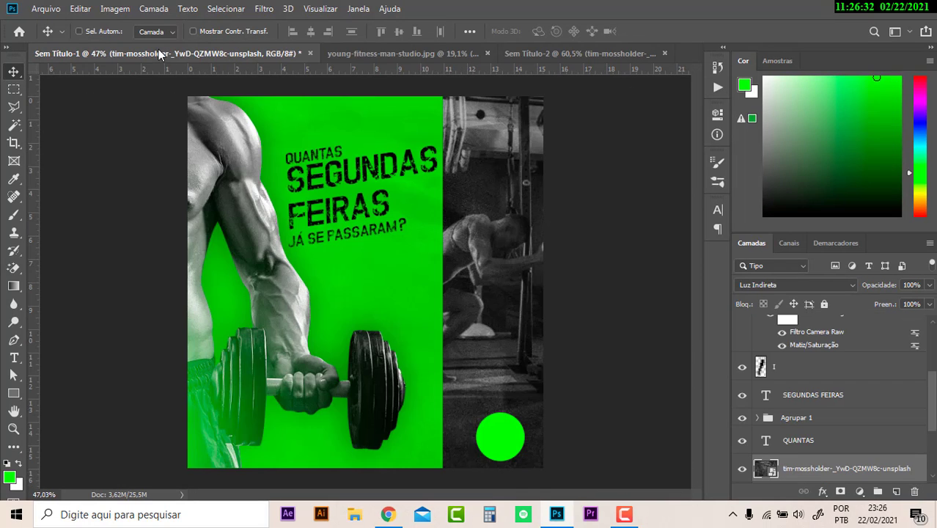
{"action": "scroll", "coordinate": [371, 250], "scroll_direction": "up", "scroll_amount": 2}
{"action": "scroll", "coordinate": [373, 256], "scroll_direction": "up", "scroll_amount": 1}
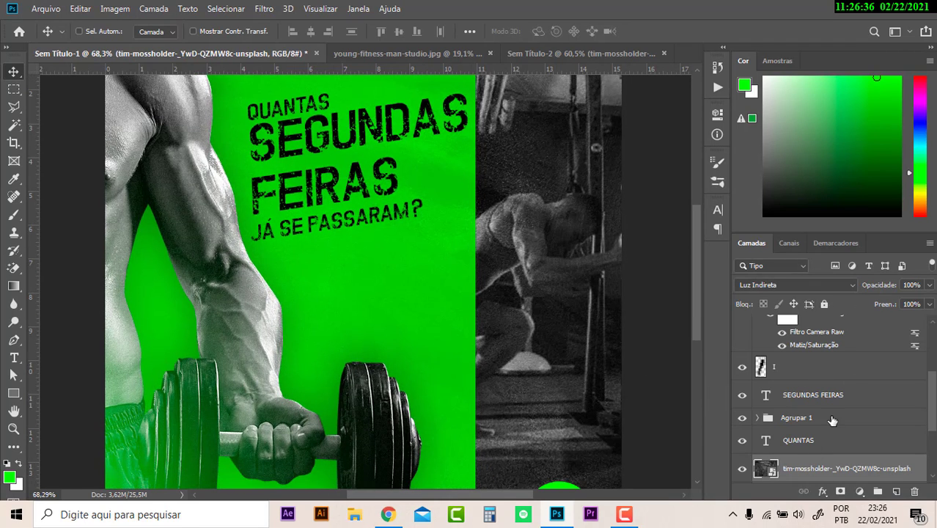
{"action": "scroll", "coordinate": [829, 422], "scroll_direction": "down", "scroll_amount": 2}
{"action": "scroll", "coordinate": [824, 424], "scroll_direction": "down", "scroll_amount": 1}
{"action": "left_click", "coordinate": [824, 424]}
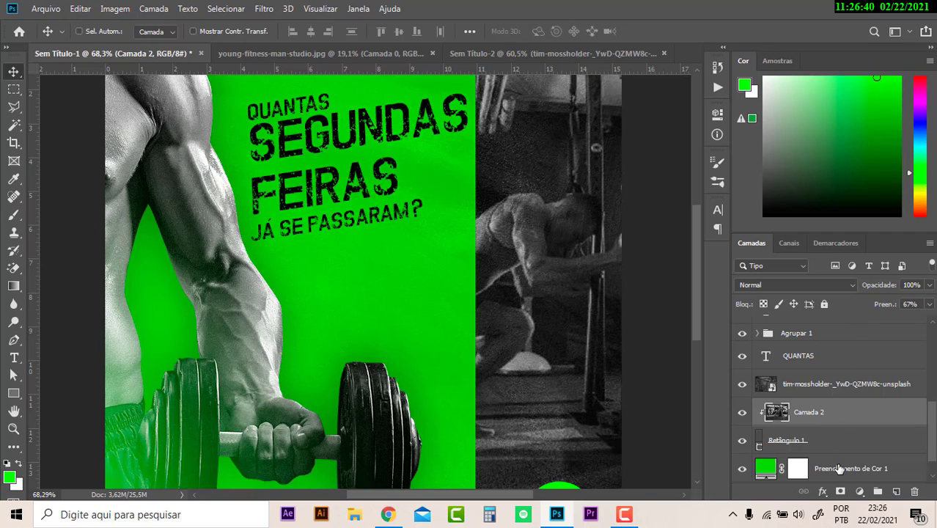
{"action": "left_click", "coordinate": [829, 446]}
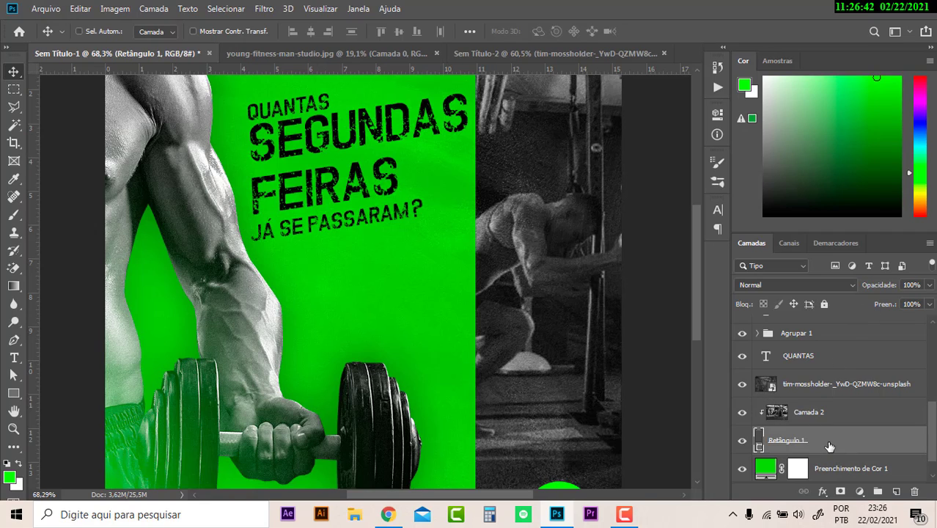
{"action": "left_click", "coordinate": [395, 55]}
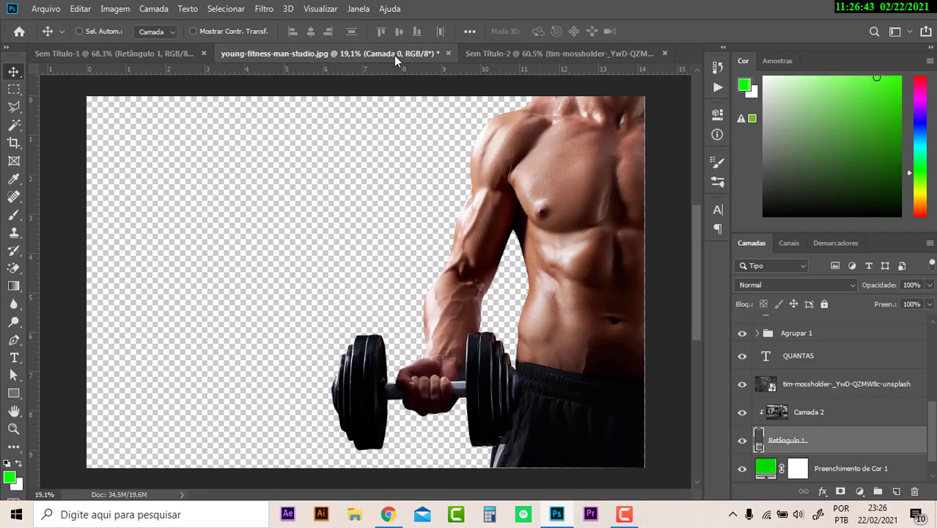
{"action": "left_click", "coordinate": [542, 55]}
{"action": "left_click", "coordinate": [803, 413]}
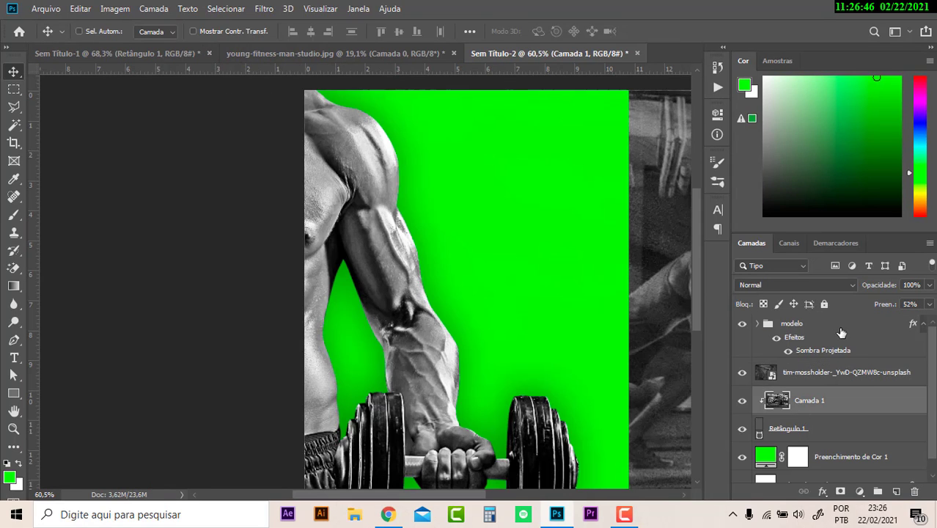
{"action": "left_click", "coordinate": [822, 376]}
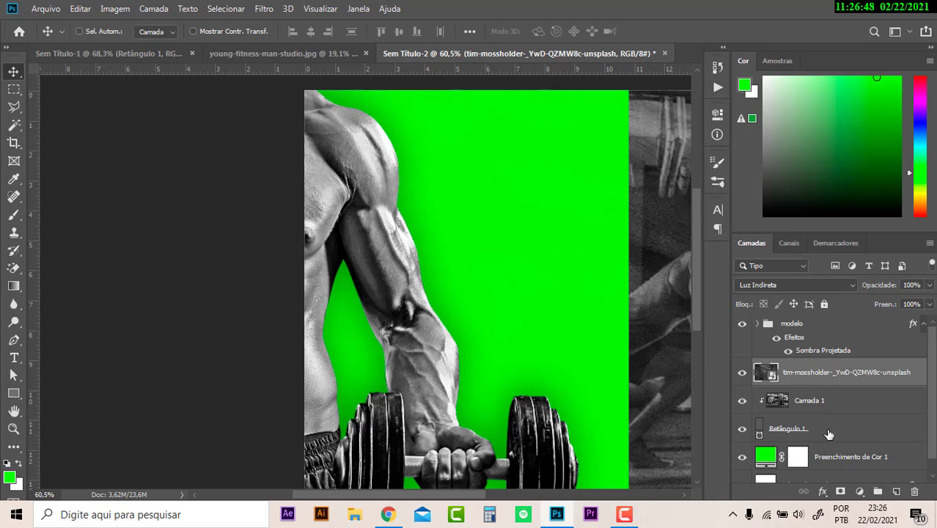
{"action": "left_click", "coordinate": [829, 434]}
{"action": "left_click", "coordinate": [825, 404]}
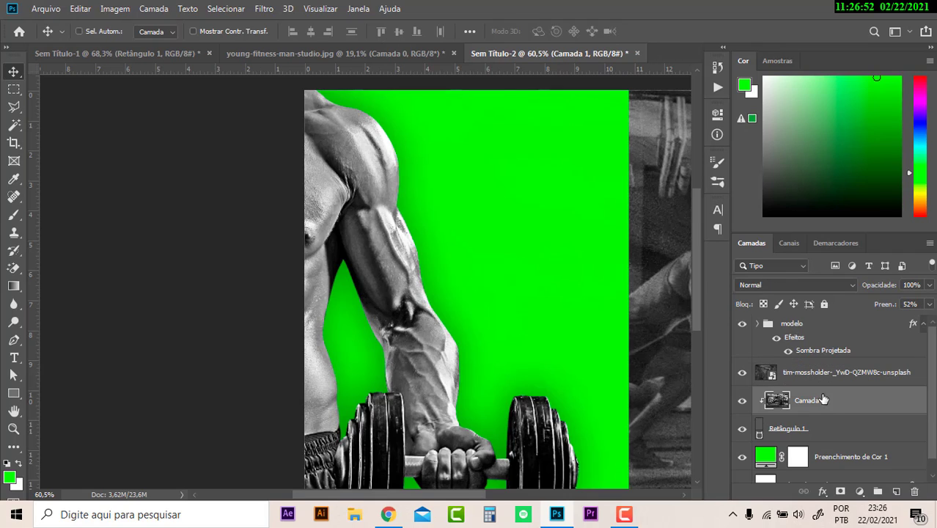
{"action": "left_click", "coordinate": [742, 429]}
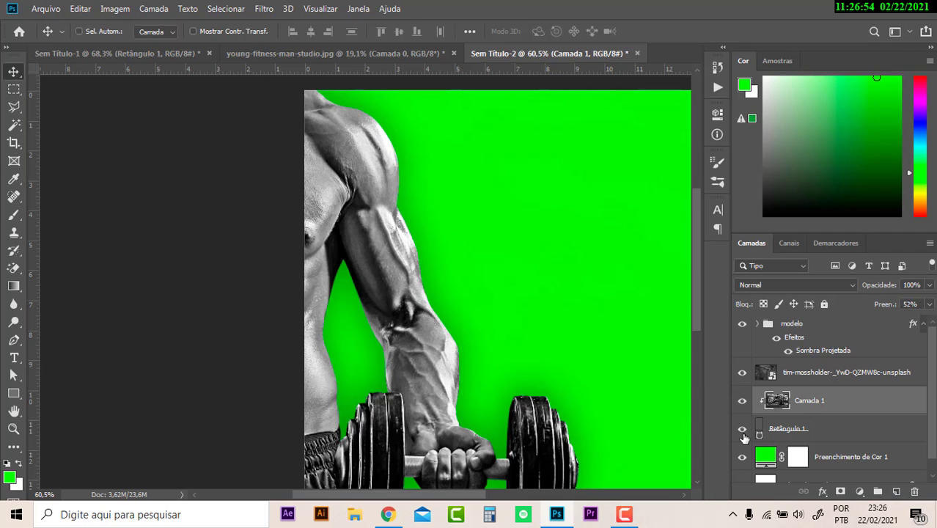
{"action": "left_click", "coordinate": [742, 429]}
{"action": "scroll", "coordinate": [548, 286], "scroll_direction": "up", "scroll_amount": 3}
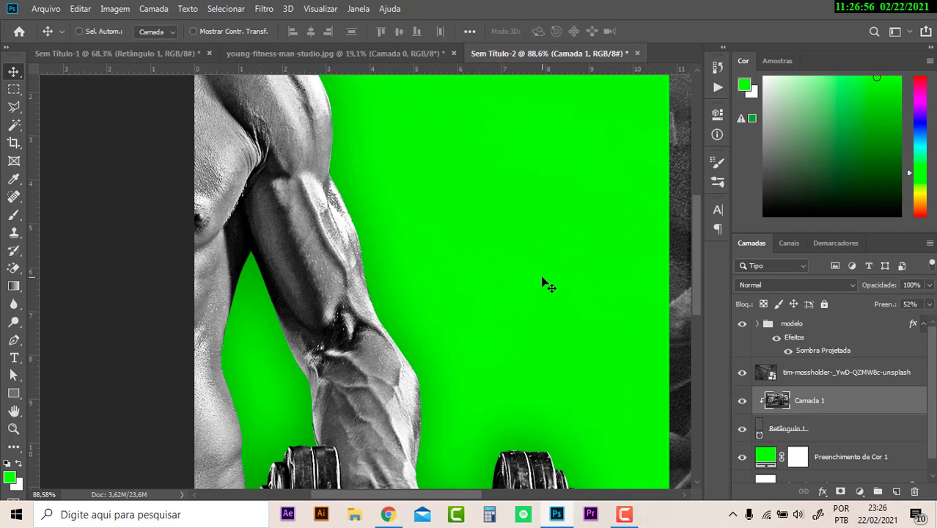
- Change the Color Fill panel to the brighter green 61ec41
{"action": "double_click", "coordinate": [766, 456]}
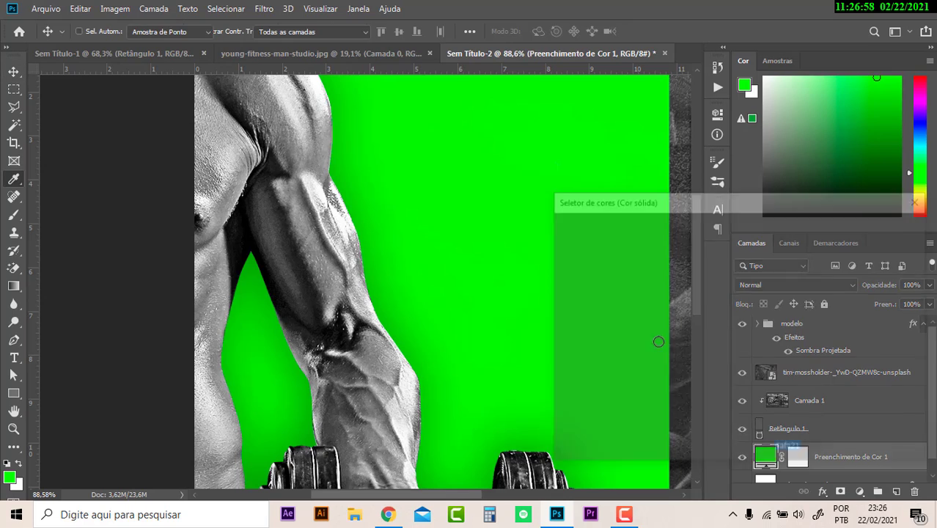
{"action": "left_click", "coordinate": [659, 326]}
{"action": "left_click", "coordinate": [682, 270]}
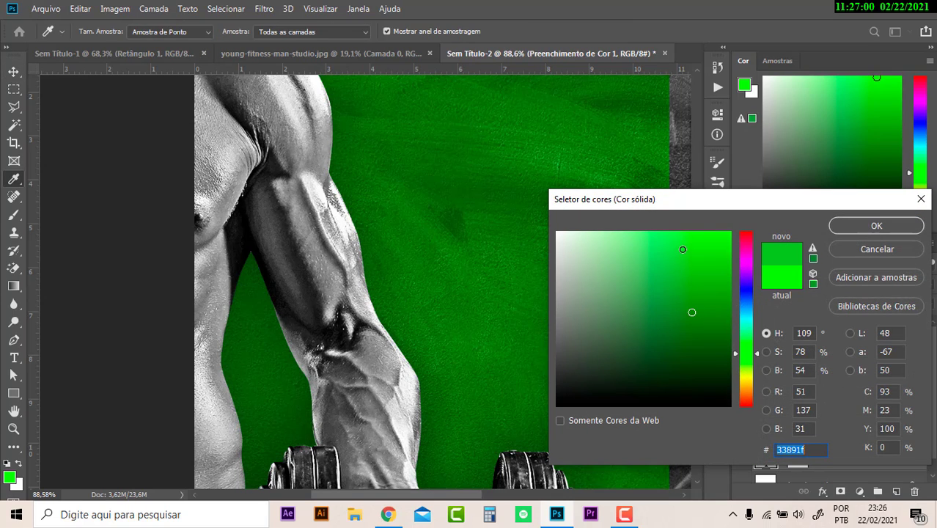
{"action": "left_click", "coordinate": [682, 242]}
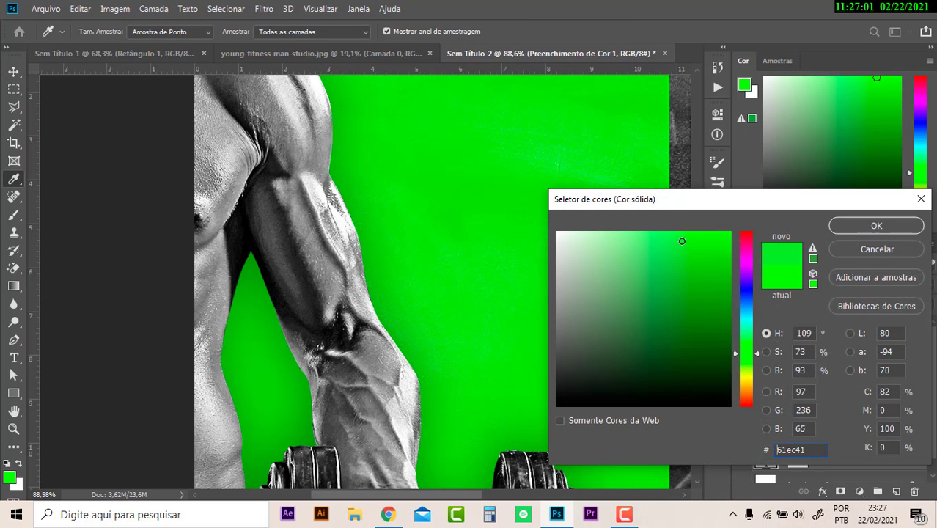
{"action": "left_click", "coordinate": [873, 228]}
- Switch to the Move tool, zoom out, and browse the Character panel's font list
{"action": "key", "text": "v"}
{"action": "key", "text": "ctrl+minus"}
{"action": "key", "text": "ctrl+minus"}
{"action": "scroll", "coordinate": [420, 255], "scroll_direction": "up", "scroll_amount": 2}
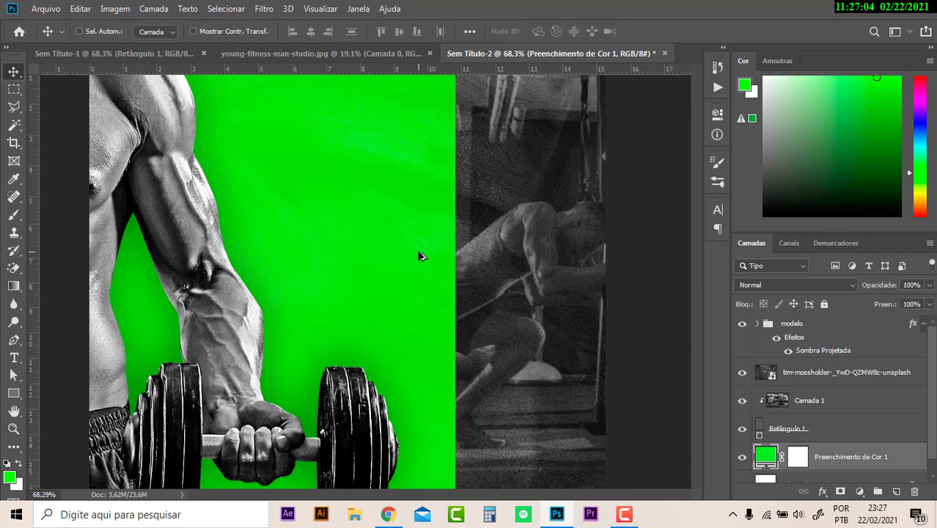
{"action": "scroll", "coordinate": [420, 255], "scroll_direction": "down", "scroll_amount": 1}
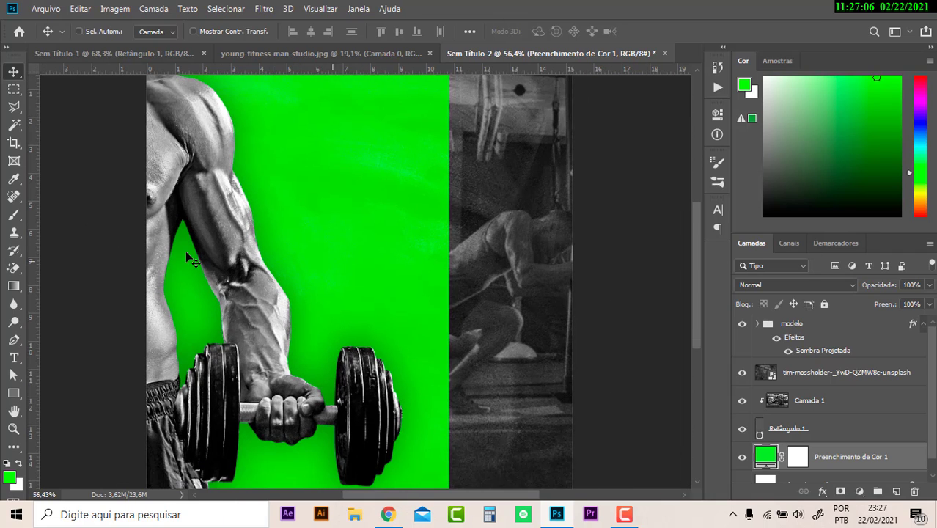
{"action": "left_click", "coordinate": [717, 211]}
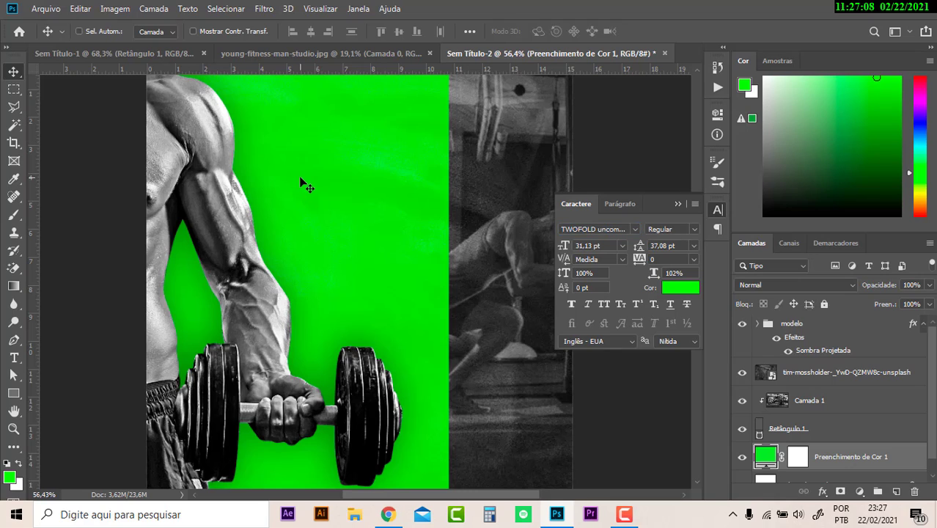
{"action": "left_click", "coordinate": [635, 230]}
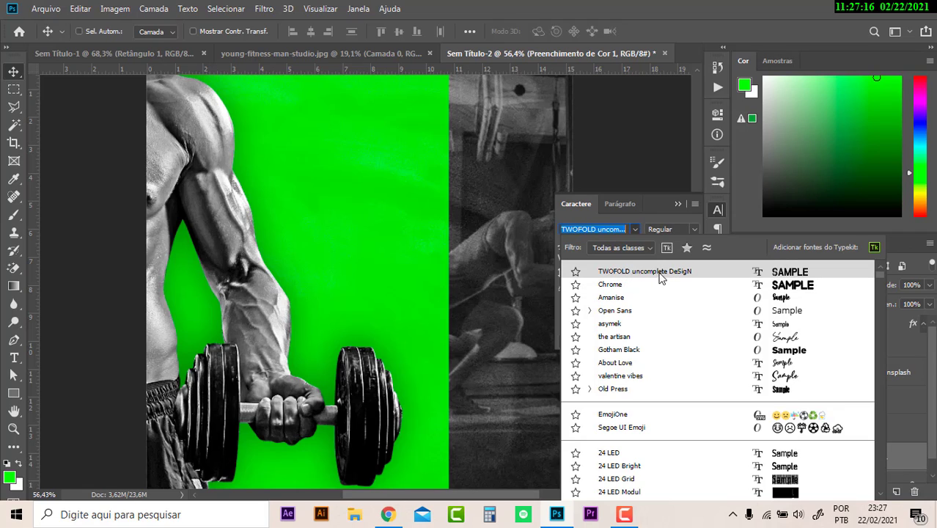
{"action": "left_click", "coordinate": [335, 163]}
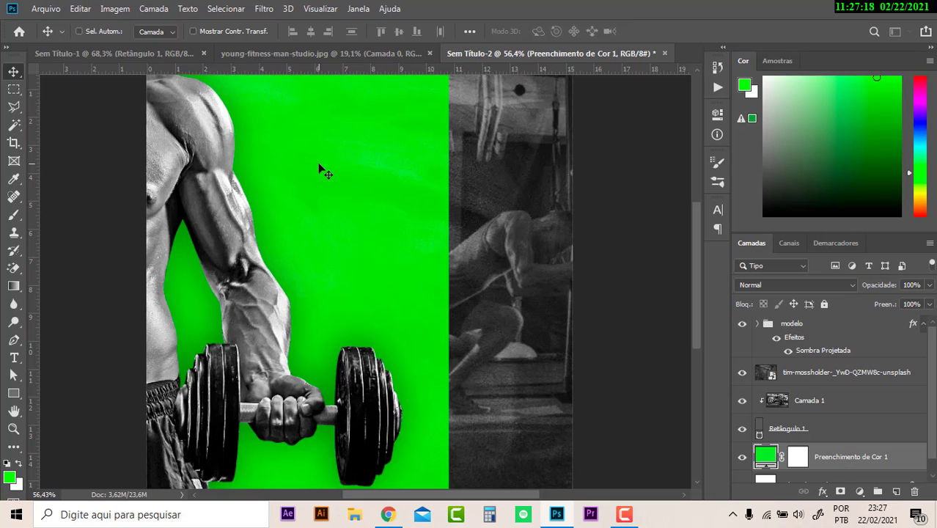
- Add a QUANTAS text layer on the green panel
{"action": "key", "text": "t"}
{"action": "left_click", "coordinate": [361, 176]}
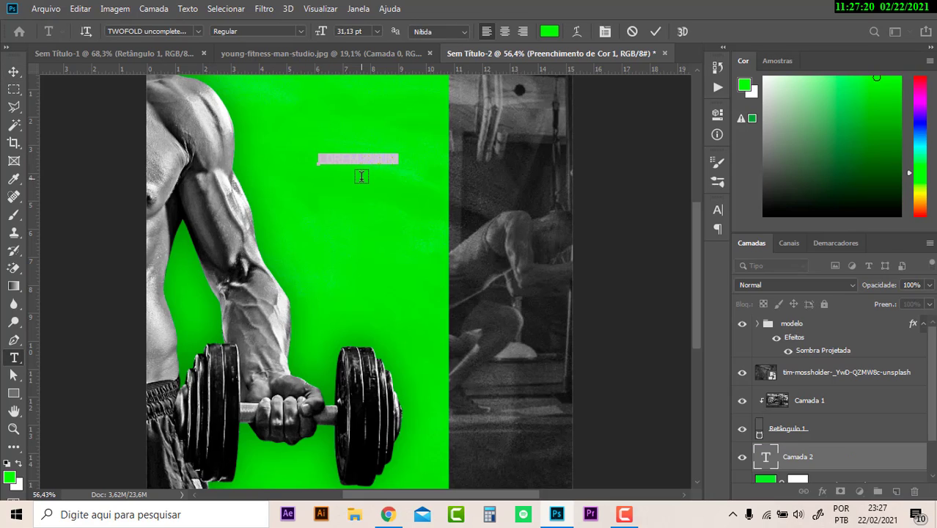
{"action": "key", "text": "BackSpace"}
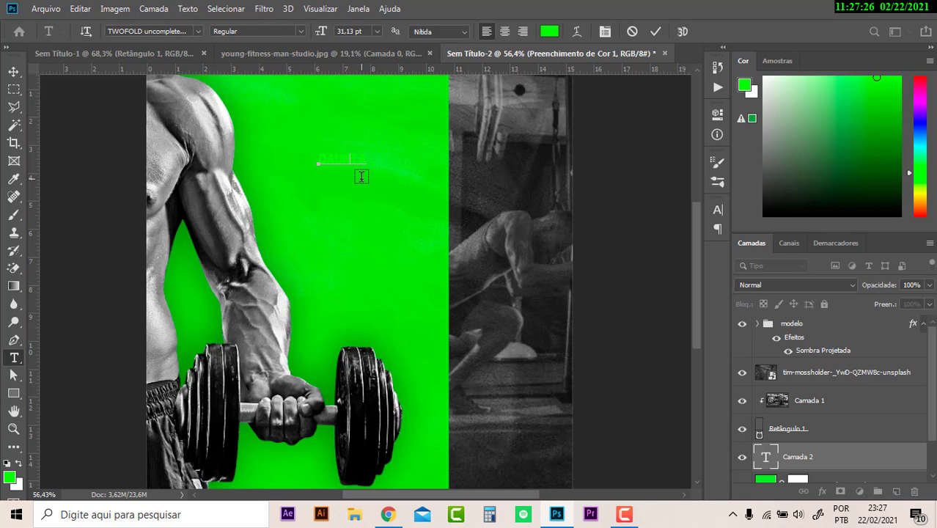
{"action": "key", "text": "BackSpace"}
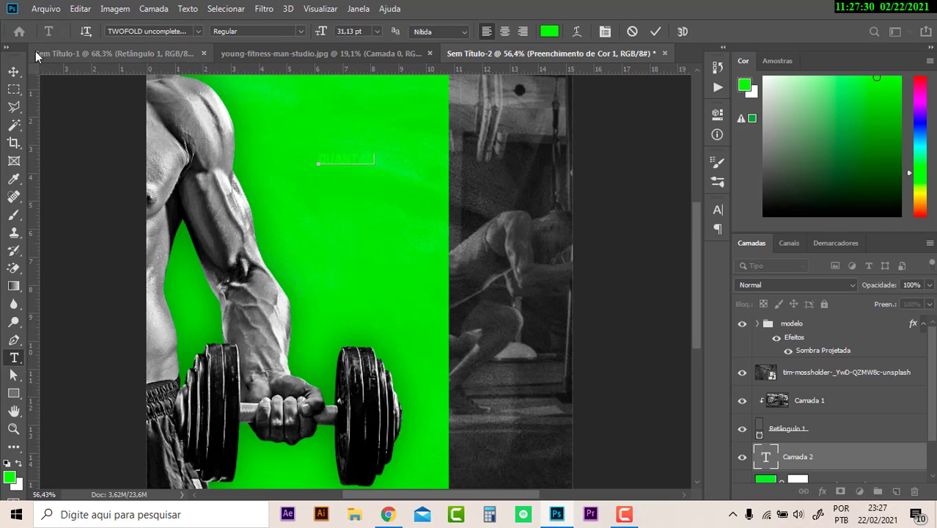
{"action": "left_click", "coordinate": [13, 72]}
- Set the QUANTAS text colour to black 000000 in the Character panel
{"action": "left_click", "coordinate": [718, 212]}
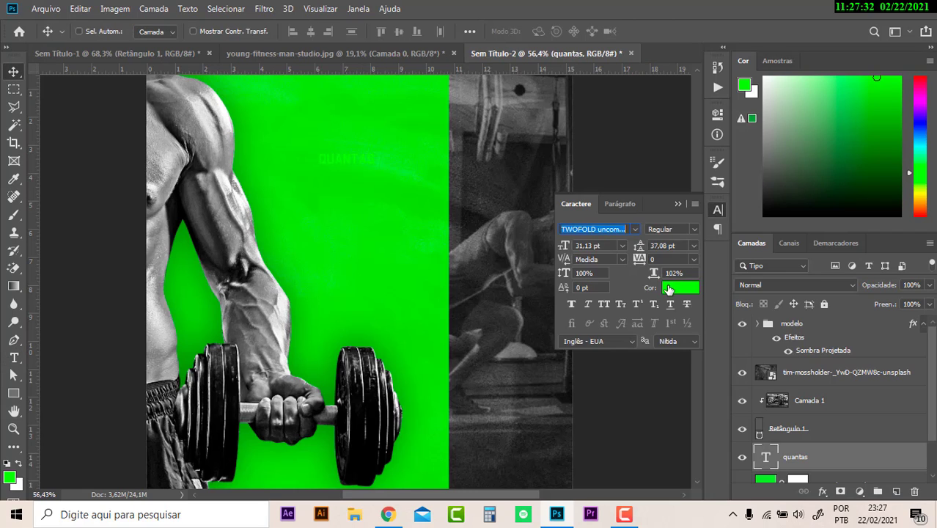
{"action": "left_click", "coordinate": [671, 290]}
{"action": "type", "text": "000000"}
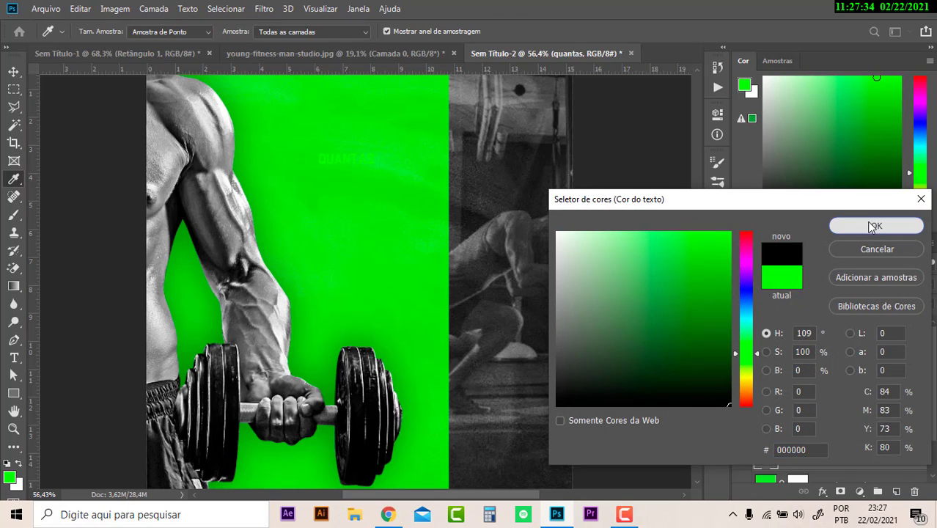
{"action": "left_click", "coordinate": [877, 225]}
{"action": "left_click", "coordinate": [679, 205]}
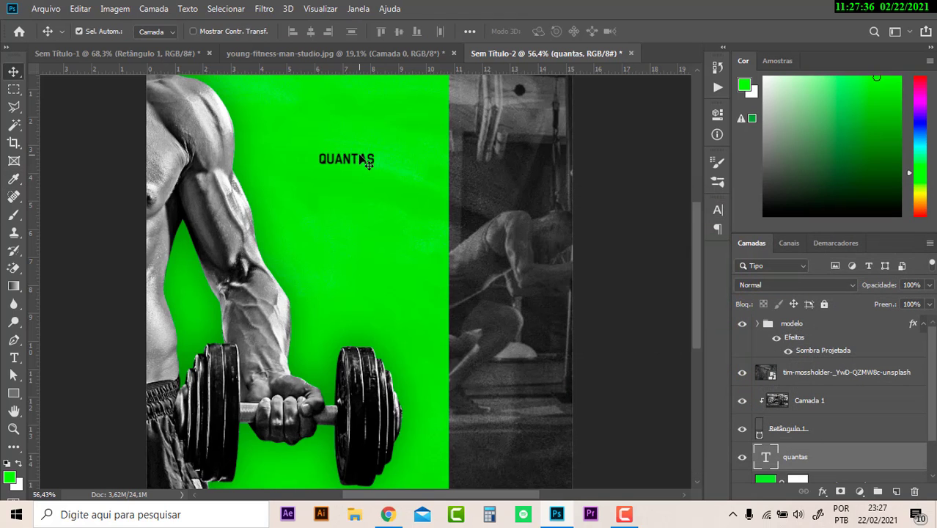
{"action": "scroll", "coordinate": [341, 154], "scroll_direction": "up", "scroll_amount": 5, "text": "alt"}
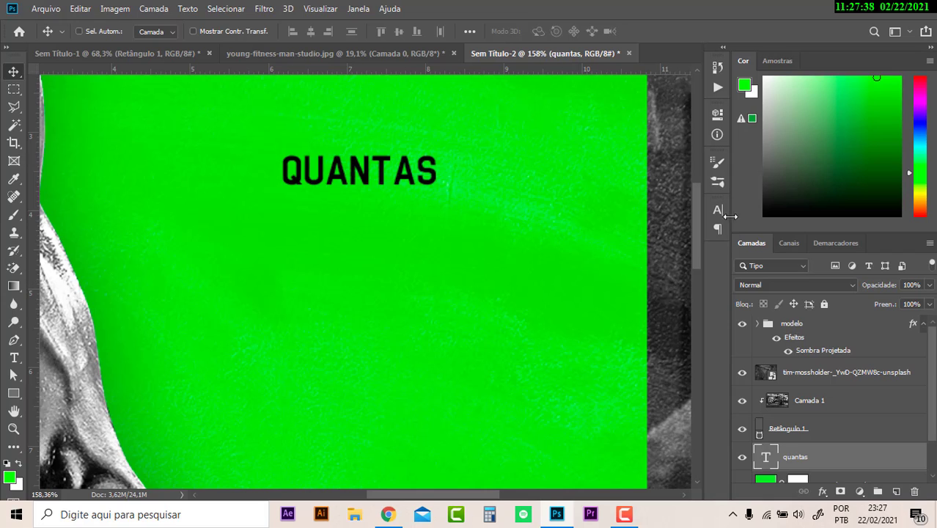
- Confirm QUANTAS keeps the TWOFOLD uncomplete DeSigN font in the Character panel
{"action": "left_click", "coordinate": [717, 211]}
{"action": "left_click", "coordinate": [635, 229]}
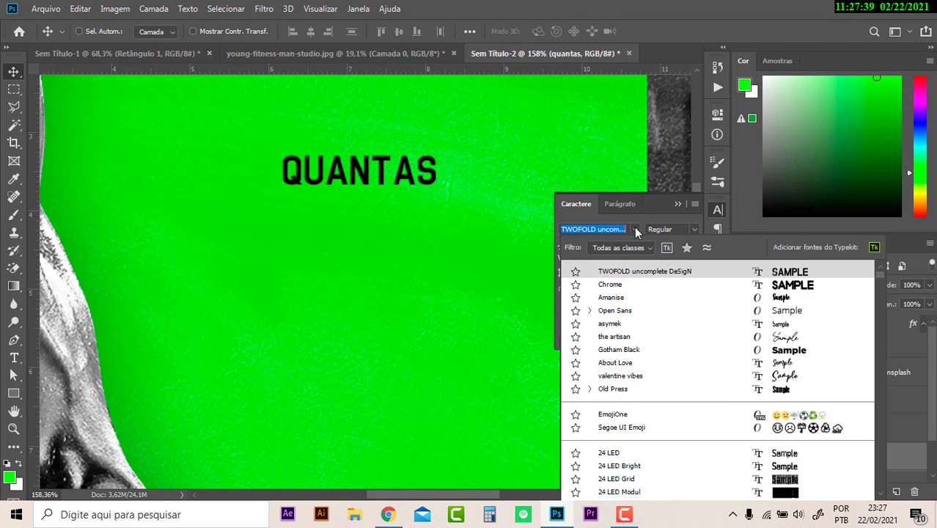
{"action": "left_click", "coordinate": [652, 273]}
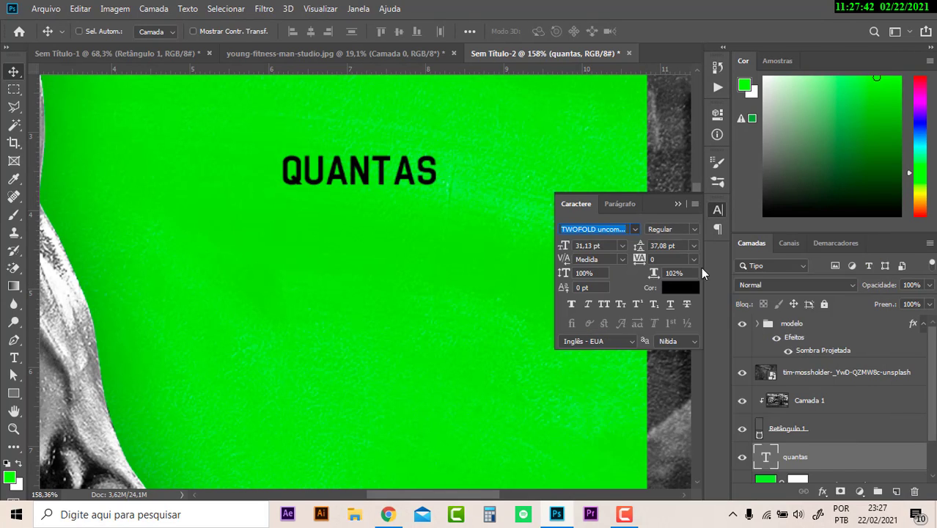
{"action": "key", "text": "Return"}
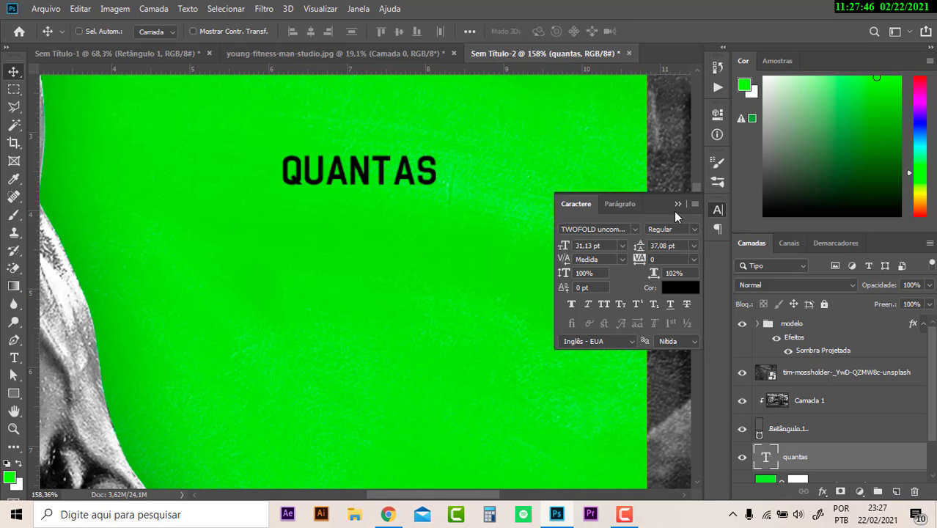
{"action": "left_click", "coordinate": [675, 205]}
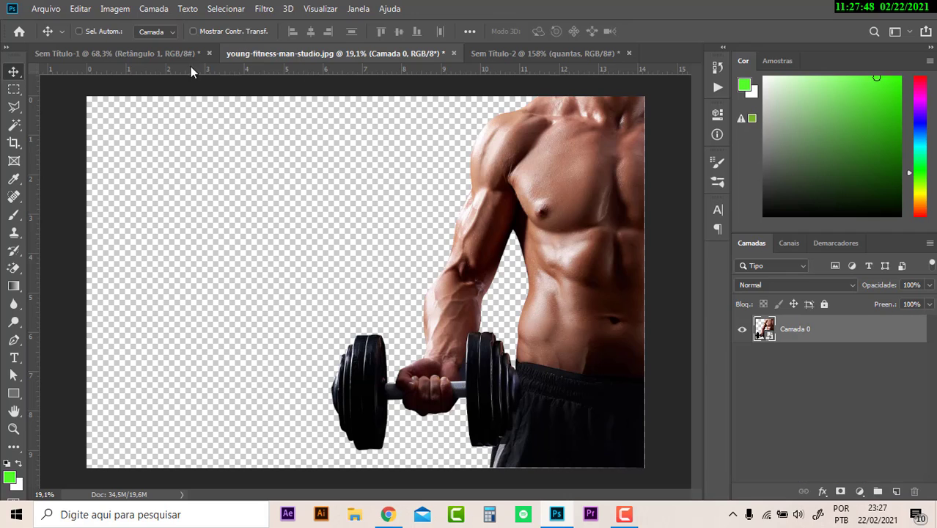
- Check the headline font on the Sem Título-1 reference poster, undoing an accidental move
{"action": "left_click", "coordinate": [147, 53]}
{"action": "left_click_drag", "start_coordinate": [333, 205], "coordinate": [381, 174]}
{"action": "key", "text": "ctrl+z"}
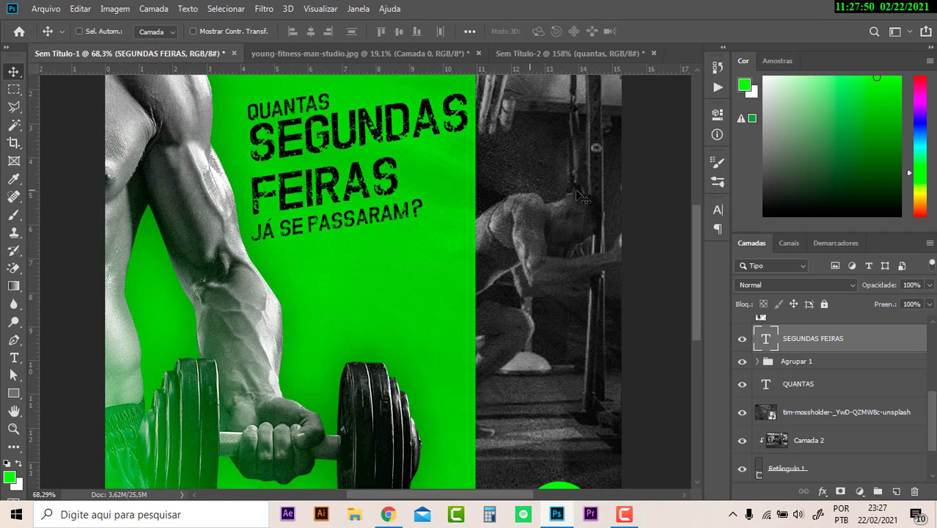
{"action": "left_click", "coordinate": [719, 210]}
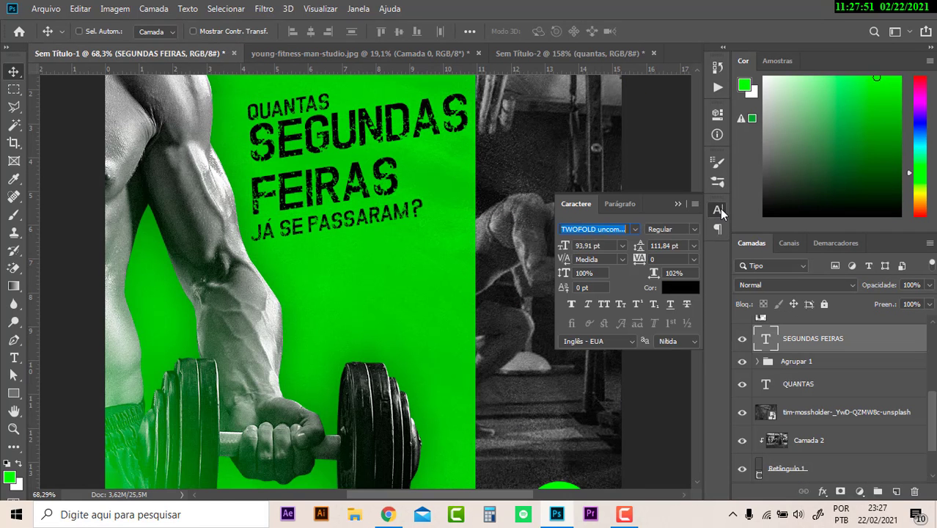
{"action": "left_click", "coordinate": [634, 229]}
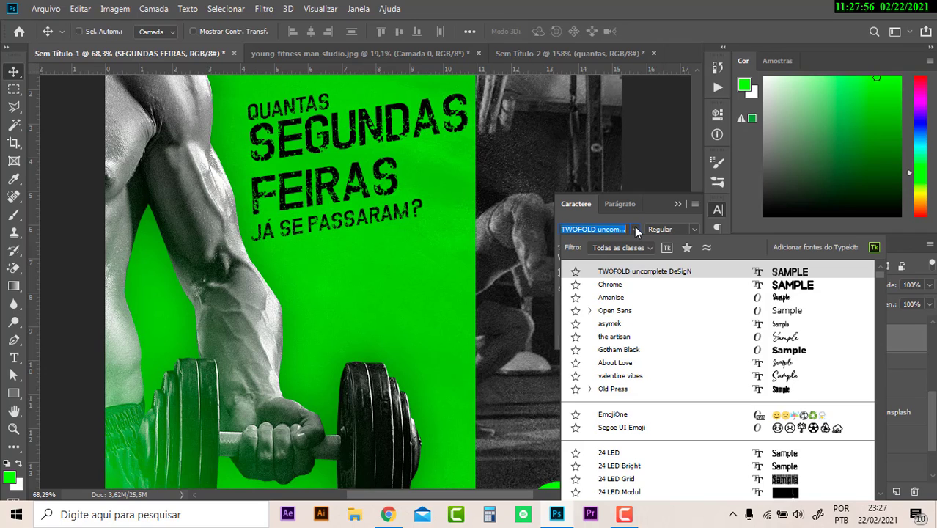
{"action": "left_click", "coordinate": [635, 229]}
- Back in Sem Título-2, move the quantas layer to the top of the stack
{"action": "left_click", "coordinate": [342, 55]}
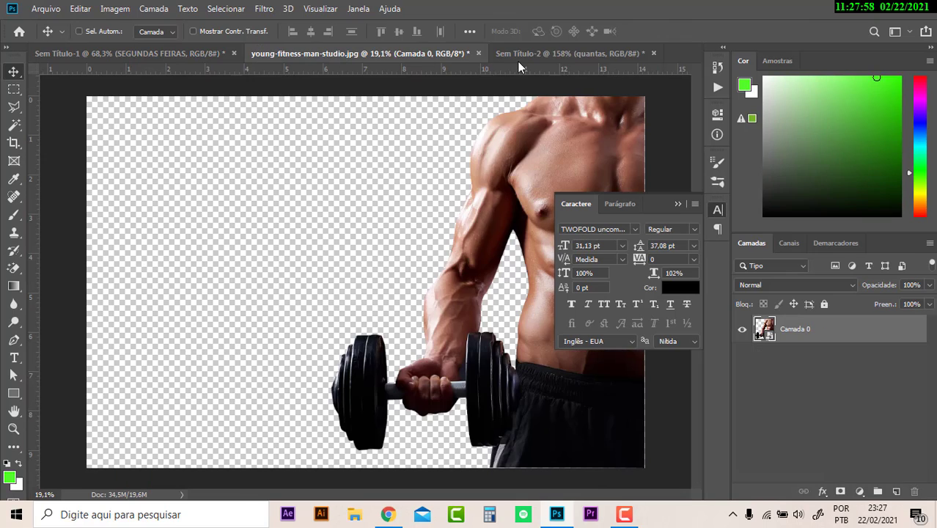
{"action": "left_click", "coordinate": [518, 58]}
{"action": "mouse_move", "coordinate": [839, 459]}
{"action": "left_mouse_down"}
{"action": "mouse_move", "coordinate": [825, 303]}
{"action": "mouse_move", "coordinate": [821, 324]}
{"action": "mouse_move", "coordinate": [812, 313]}
{"action": "left_mouse_up"}
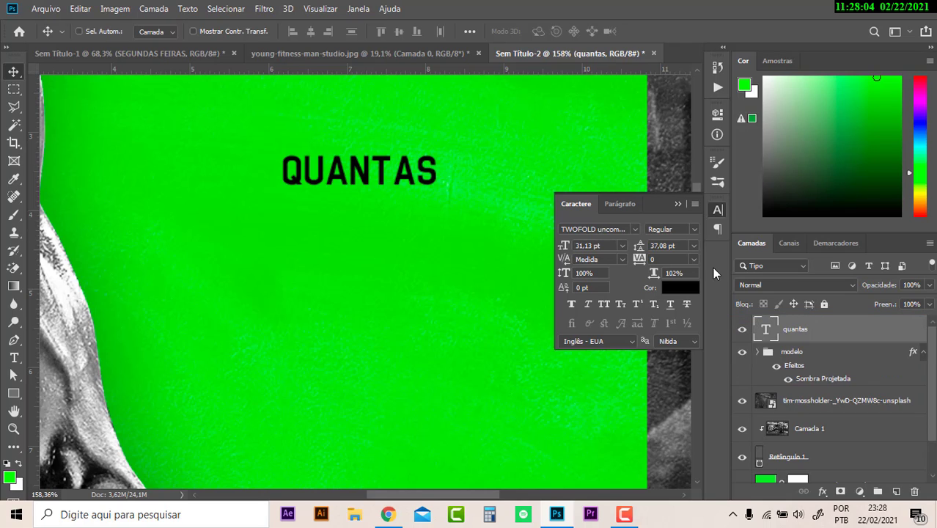
- Retype the headline text as QUANTAS and commit it
{"action": "left_click", "coordinate": [678, 204]}
{"action": "scroll", "coordinate": [836, 396], "scroll_direction": "down", "scroll_amount": 2}
{"action": "scroll", "coordinate": [838, 397], "scroll_direction": "up", "scroll_amount": 2}
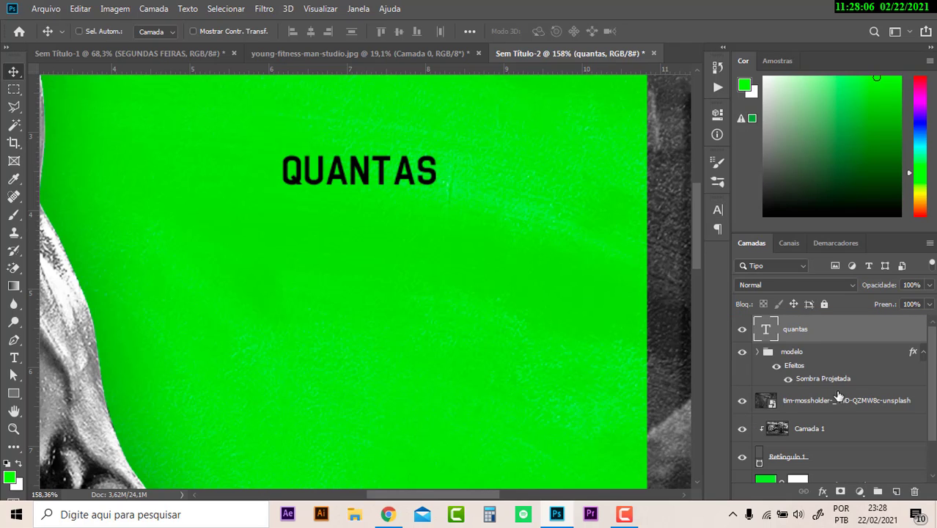
{"action": "key", "text": "t"}
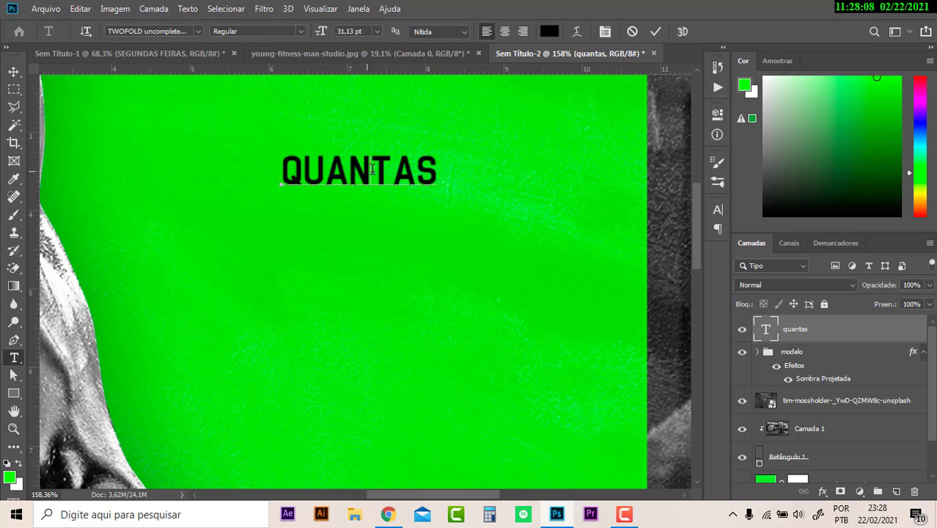
{"action": "double_click", "coordinate": [371, 170]}
{"action": "type", "text": "QU"}
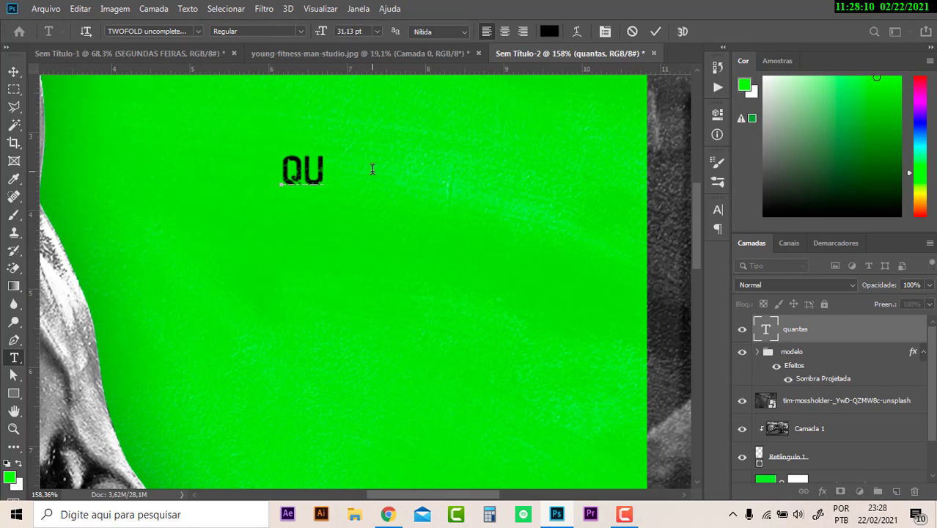
{"action": "type", "text": "ANTA"}
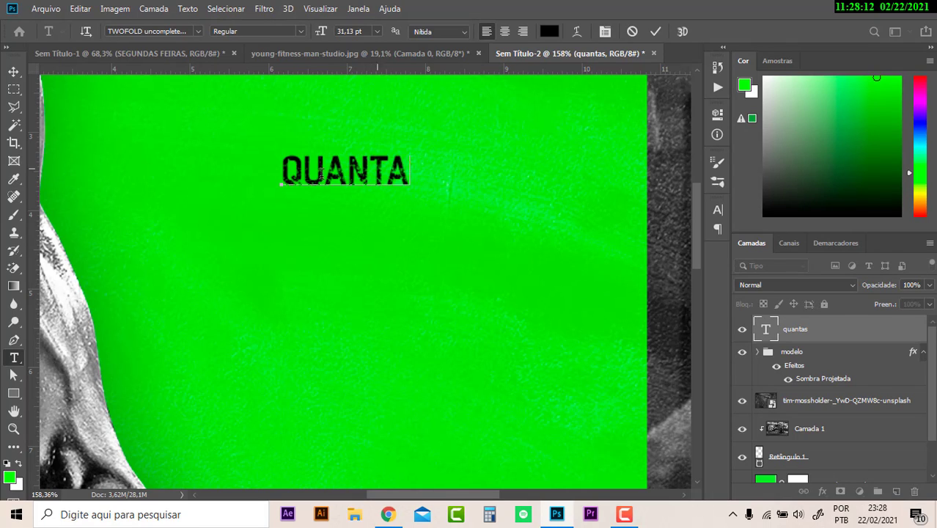
{"action": "type", "text": "S"}
{"action": "left_click", "coordinate": [13, 71]}
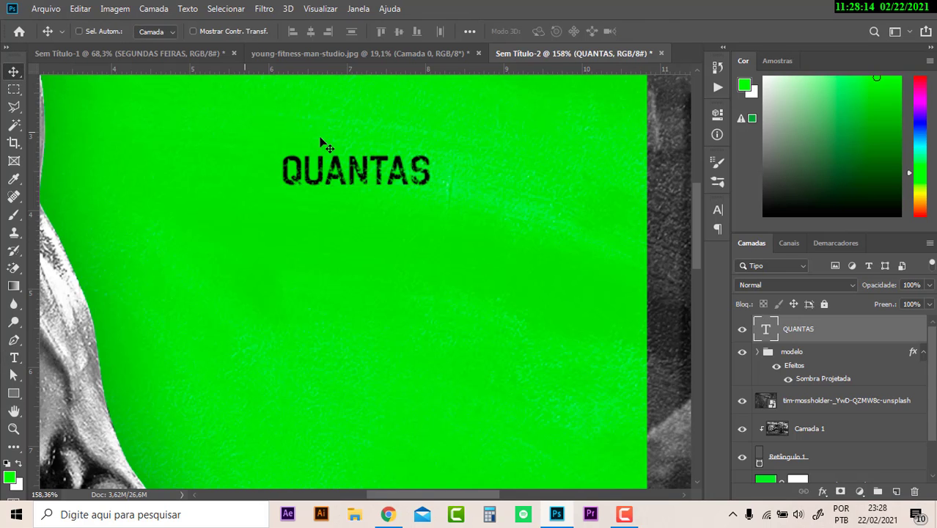
- Close the young-fitness-man-studio.jpg document and return to Sem Título-2
{"action": "scroll", "coordinate": [323, 151], "scroll_direction": "down", "scroll_amount": 3}
{"action": "scroll", "coordinate": [338, 167], "scroll_direction": "up", "scroll_amount": 2}
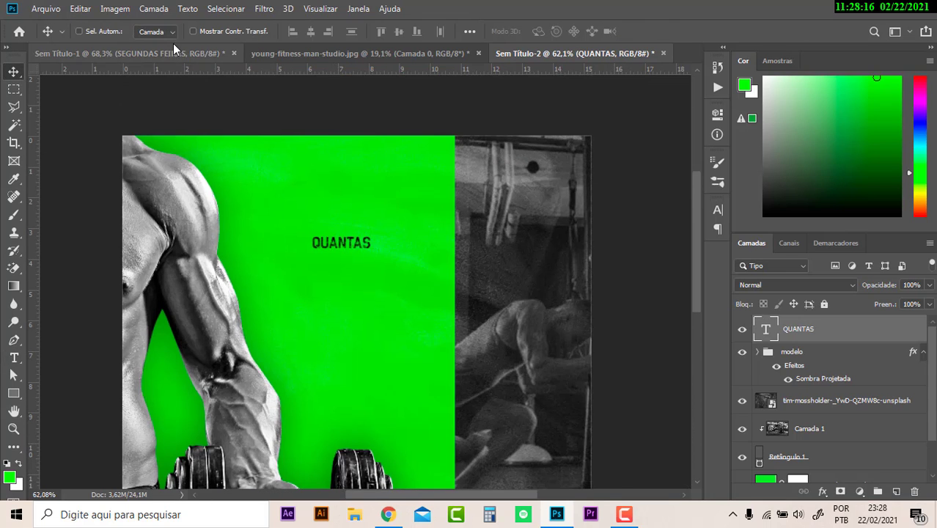
{"action": "left_click", "coordinate": [187, 57]}
{"action": "left_click", "coordinate": [293, 53]}
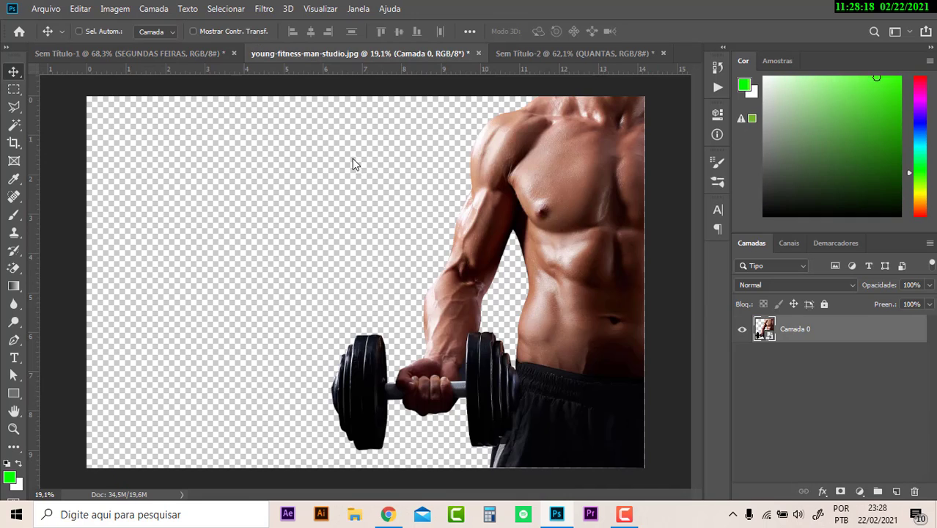
{"action": "left_click", "coordinate": [478, 53]}
{"action": "left_click", "coordinate": [471, 199]}
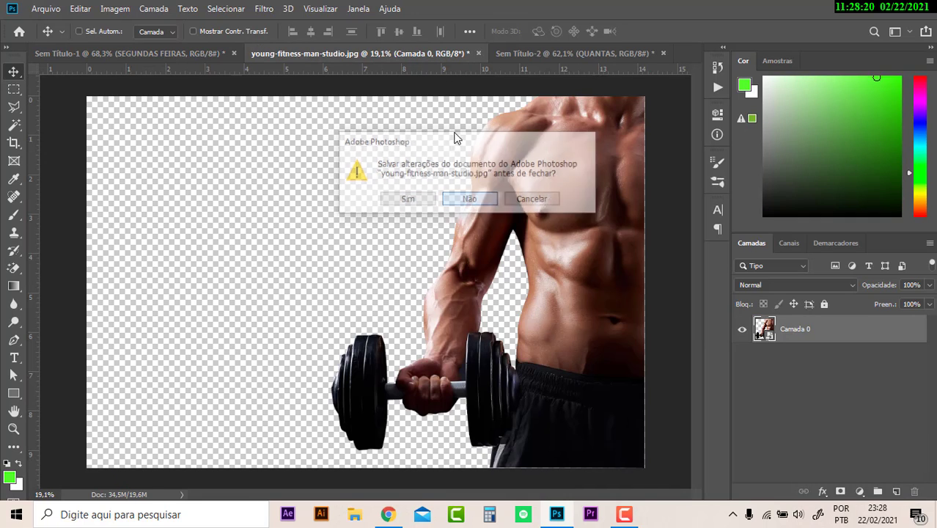
{"action": "left_click", "coordinate": [338, 53]}
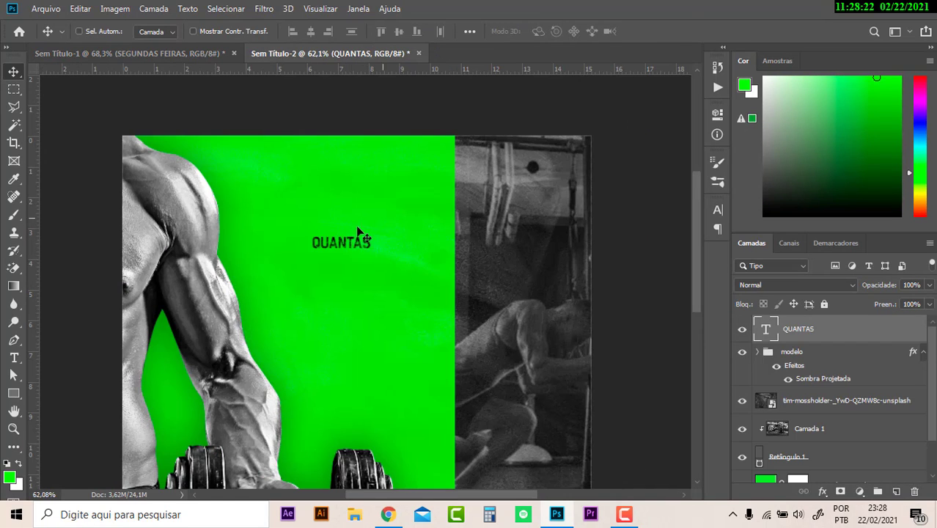
- Skew QUANTAS so it slants upward to the right
{"action": "key", "text": "ctrl+t"}
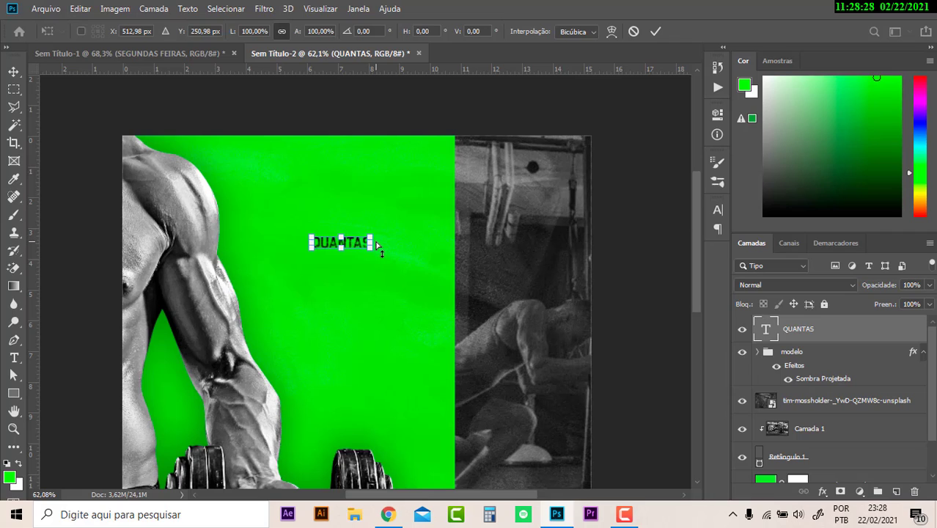
{"action": "left_click_drag", "start_coordinate": [377, 238], "coordinate": [375, 231]}
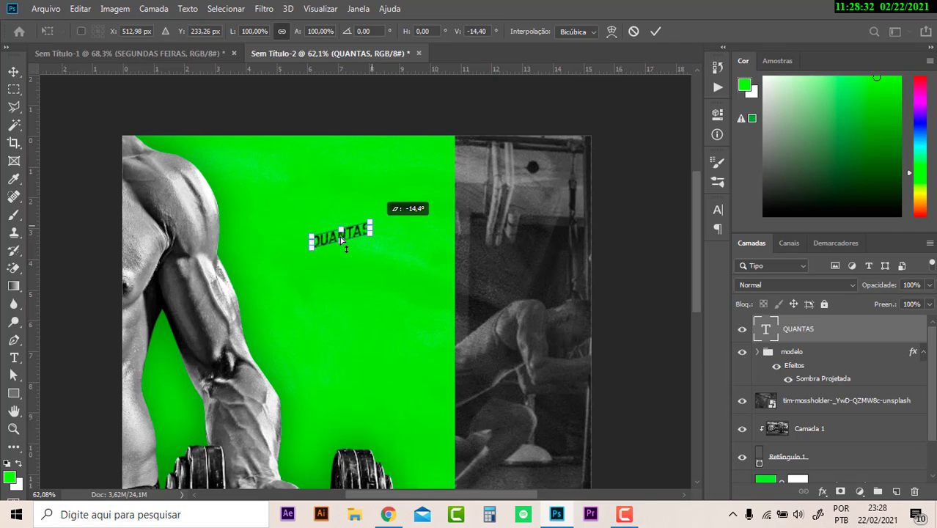
{"action": "key", "text": "Return"}
- Enlarge QUANTAS to about twice its size and move it left and down
{"action": "left_click_drag", "start_coordinate": [349, 259], "coordinate": [322, 260]}
{"action": "key", "text": "ctrl+t"}
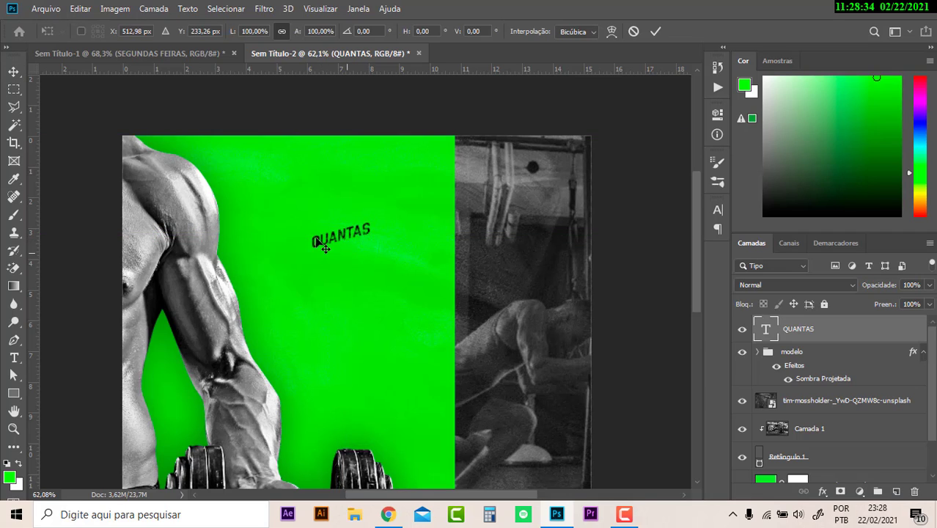
{"action": "left_click_drag", "start_coordinate": [308, 219], "coordinate": [265, 185]}
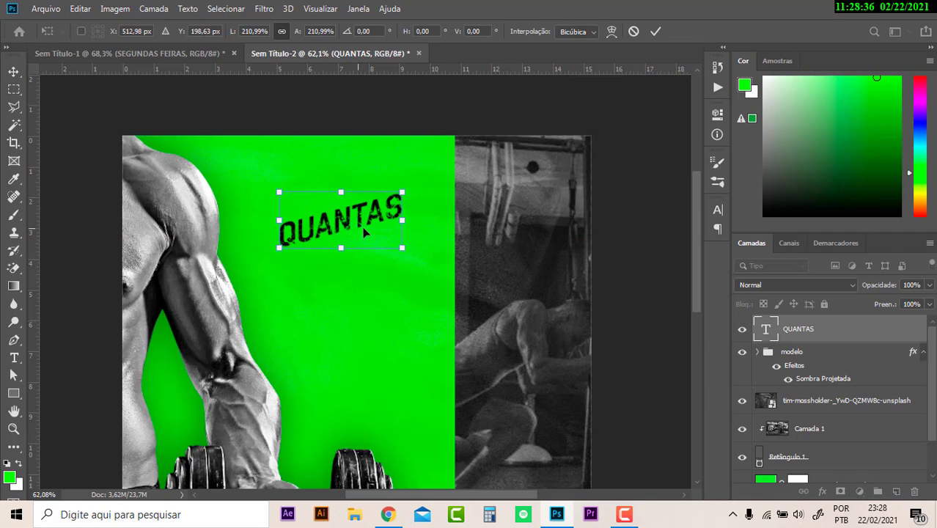
{"action": "key", "text": "Return"}
{"action": "mouse_move", "coordinate": [357, 220]}
{"action": "left_mouse_down"}
{"action": "mouse_move", "coordinate": [325, 235]}
{"action": "mouse_move", "coordinate": [340, 218]}
{"action": "mouse_move", "coordinate": [308, 287]}
{"action": "left_mouse_up"}
{"action": "key", "text": "ctrl+t"}
{"action": "key", "text": "Return"}
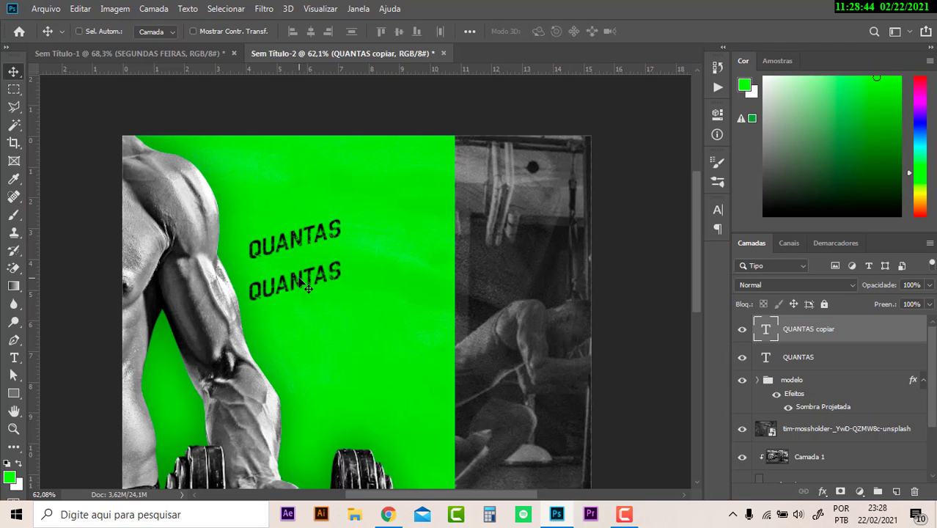
- Retype the duplicate text layer as SEGUNDAS FEIRAS and nudge it up
{"action": "key", "text": "t"}
{"action": "double_click", "coordinate": [299, 279]}
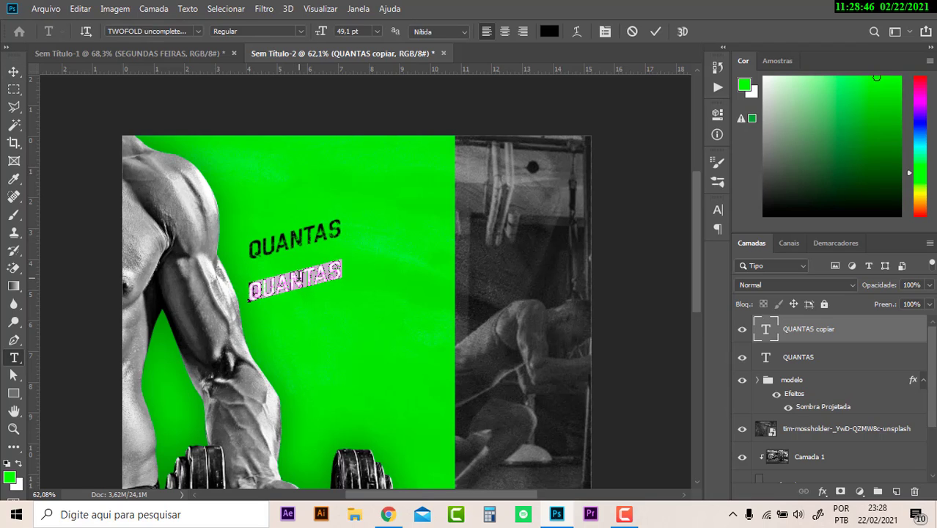
{"action": "type", "text": "SEGU"}
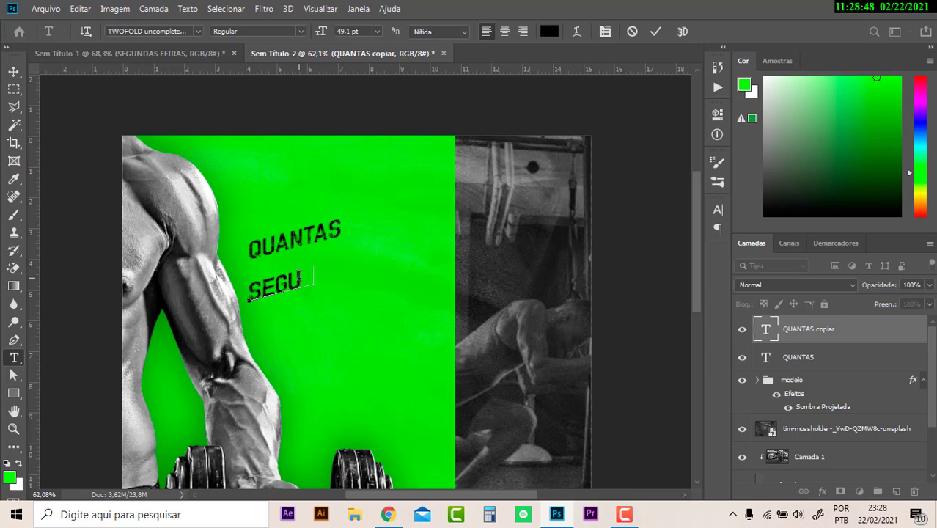
{"action": "type", "text": "NDAS"}
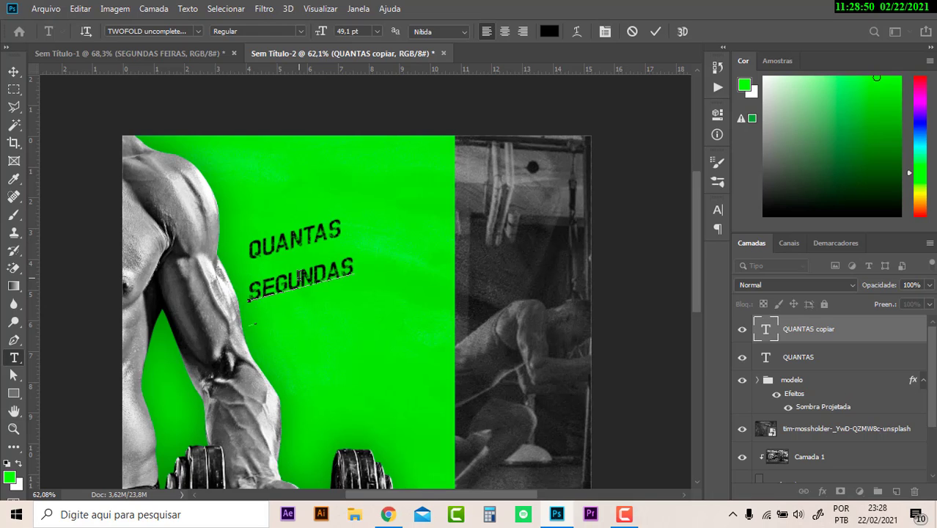
{"action": "type", "text": " FEIRAS"}
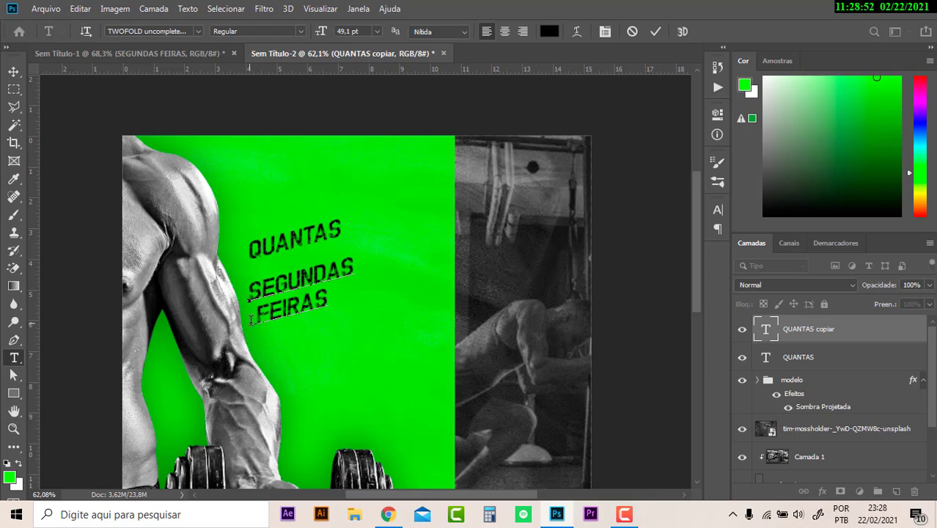
{"action": "key", "text": "Delete"}
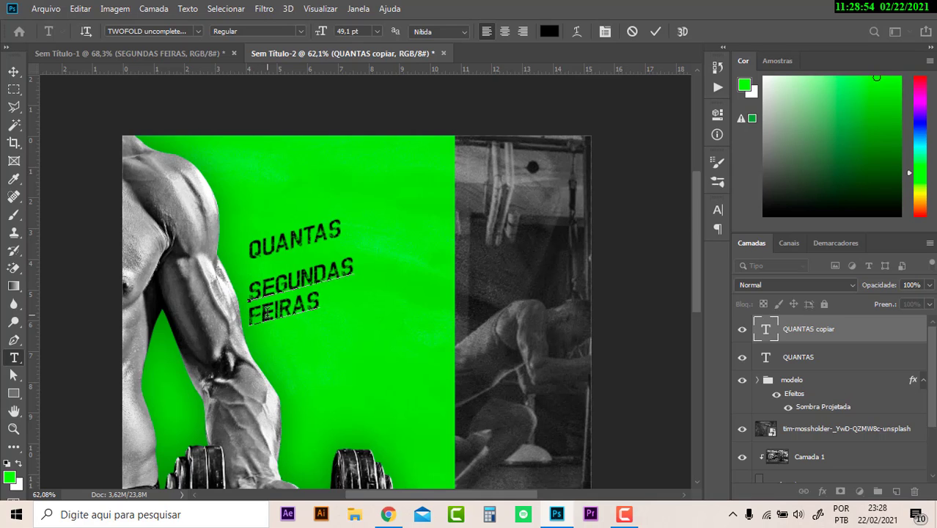
{"action": "left_click", "coordinate": [13, 72]}
{"action": "left_click_drag", "start_coordinate": [304, 297], "coordinate": [304, 286]}
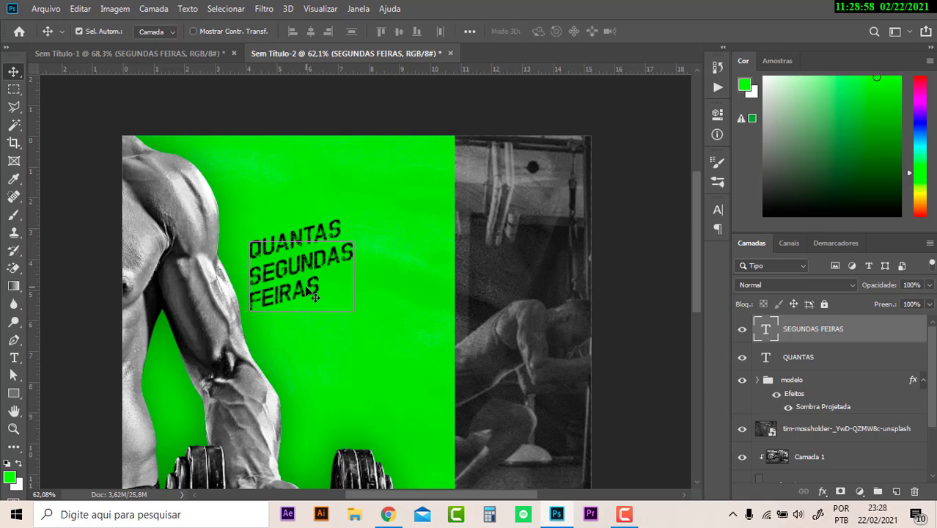
- Scale SEGUNDAS FEIRAS to about 155% and place it just under QUANTAS
{"action": "key", "text": "ctrl+t"}
{"action": "left_click_drag", "start_coordinate": [353, 311], "coordinate": [412, 349]}
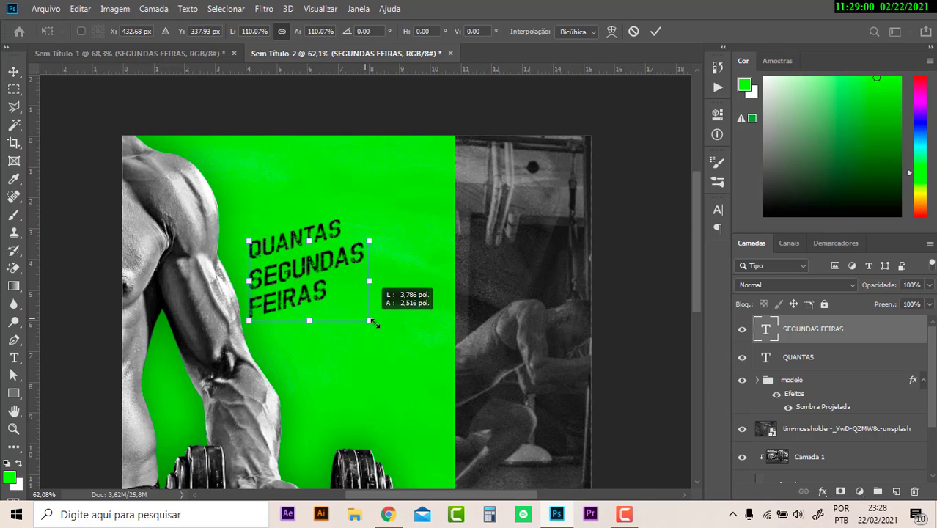
{"action": "key", "text": "Return"}
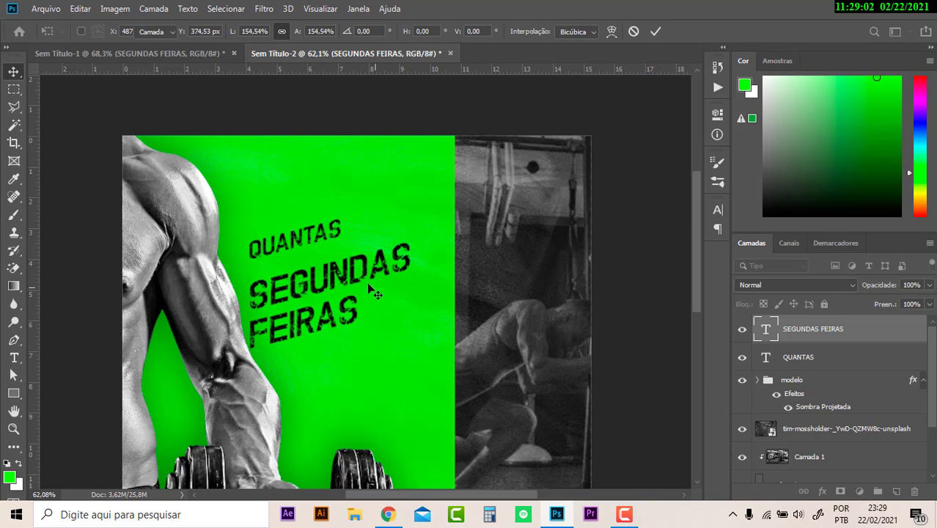
{"action": "mouse_move", "coordinate": [346, 276]}
{"action": "left_mouse_down"}
{"action": "mouse_move", "coordinate": [345, 263]}
{"action": "mouse_move", "coordinate": [345, 271]}
{"action": "mouse_move", "coordinate": [320, 246]}
{"action": "left_mouse_up"}
{"action": "key", "text": "alt+bracketleft"}
{"action": "left_click", "coordinate": [773, 333], "text": "shift"}
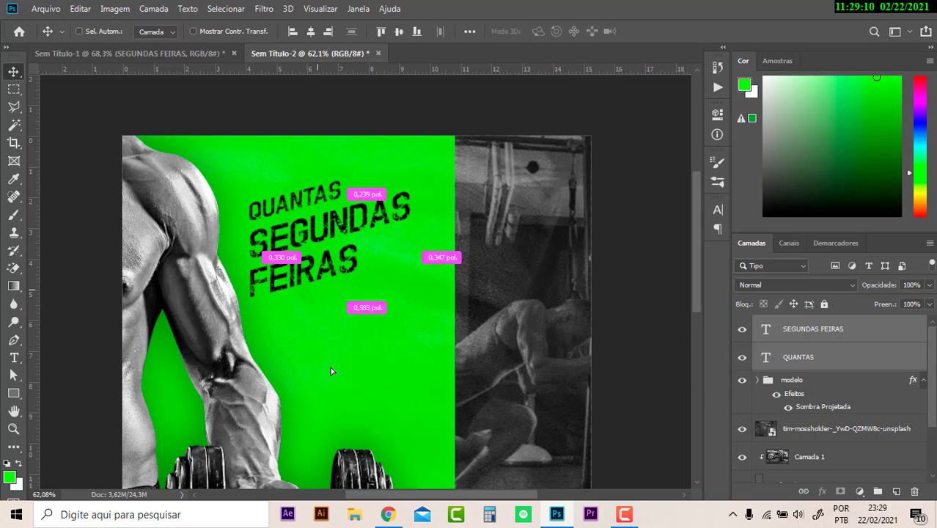
{"action": "left_click_drag", "start_coordinate": [322, 282], "coordinate": [330, 368]}
{"action": "key", "text": "ctrl+z"}
{"action": "left_click", "coordinate": [812, 335]}
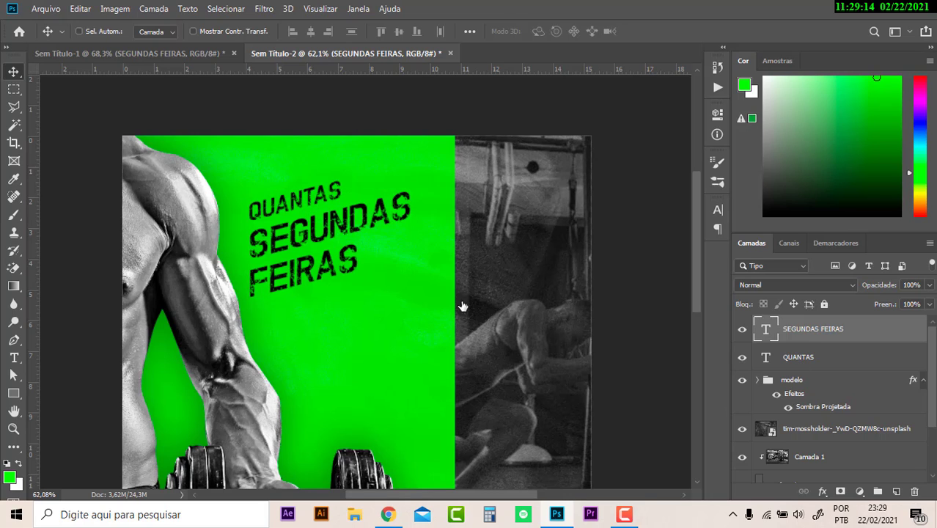
- Copy QUANTAS down onto the lower green area and retype it as JA SE PASSARAM
{"action": "left_click", "coordinate": [293, 198], "text": "ctrl"}
{"action": "left_click_drag", "start_coordinate": [321, 220], "coordinate": [331, 366]}
{"action": "key", "text": "t"}
{"action": "double_click", "coordinate": [323, 345]}
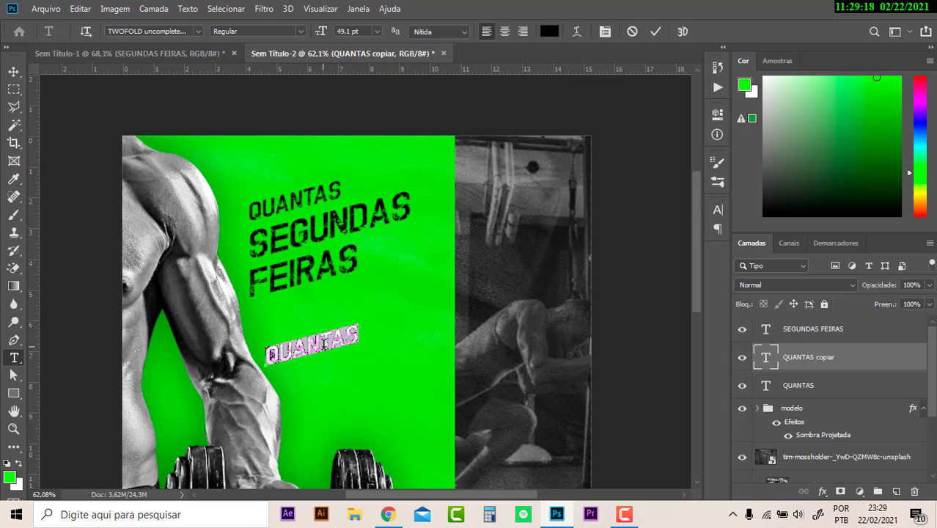
{"action": "type", "text": "JA SE PA"}
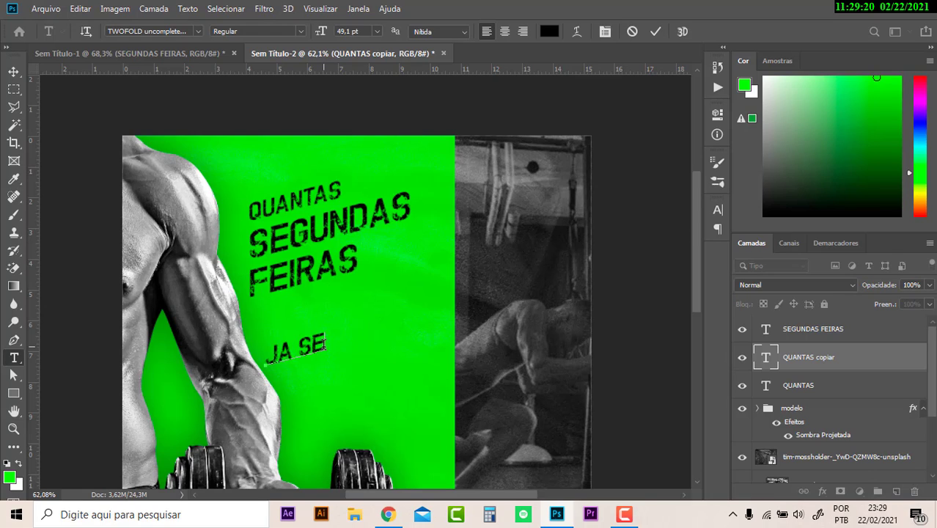
{"action": "type", "text": "SSARAM"}
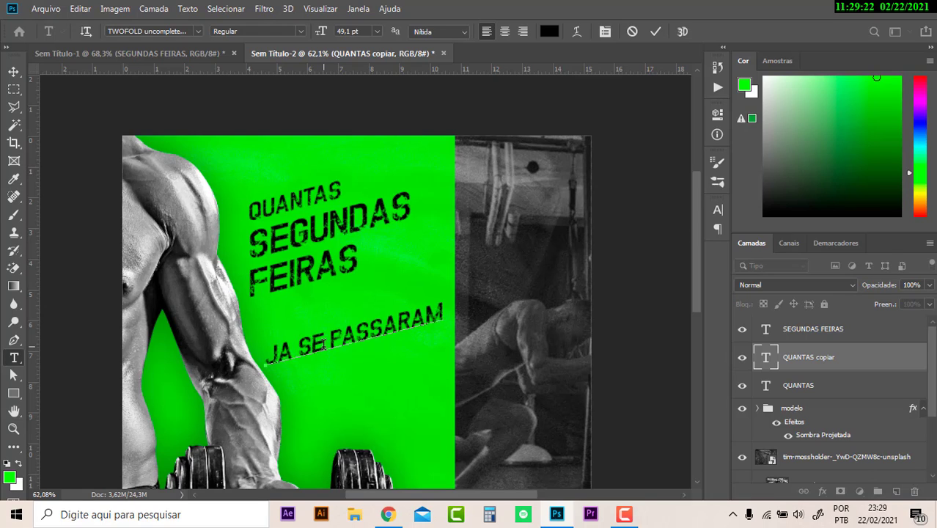
{"action": "left_click", "coordinate": [13, 71]}
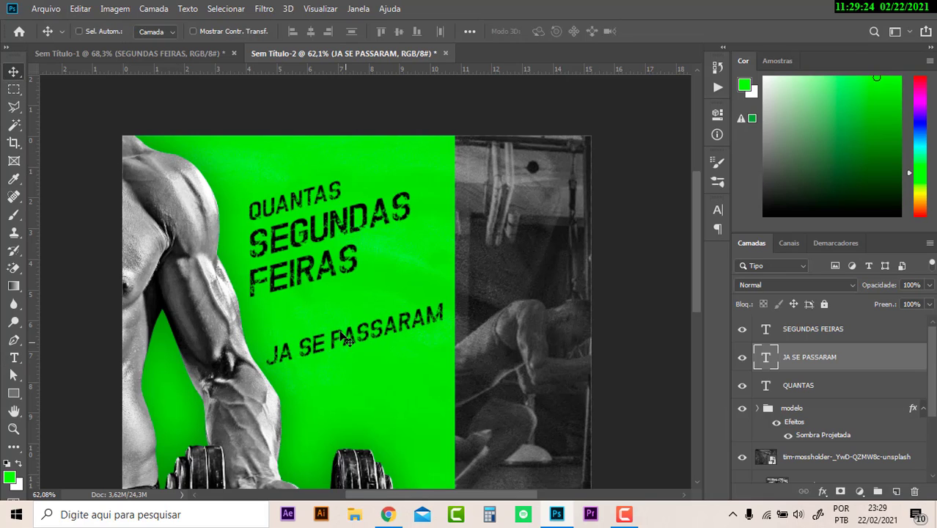
- Shrink JA SE PASSARAM to about 71% and place it just below FEIRAS
{"action": "key", "text": "ctrl+t"}
{"action": "left_click_drag", "start_coordinate": [442, 365], "coordinate": [392, 348]}
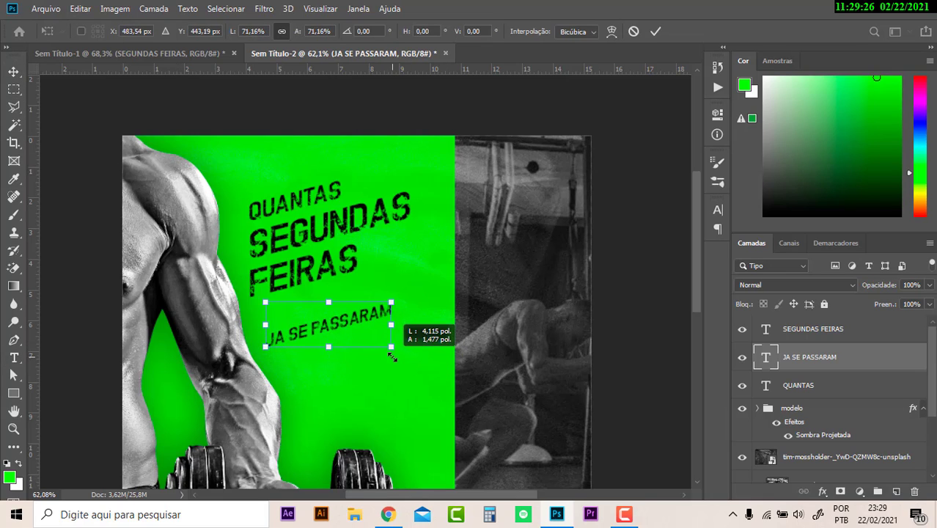
{"action": "key", "text": "Return"}
{"action": "mouse_move", "coordinate": [304, 342]}
{"action": "left_mouse_down"}
{"action": "mouse_move", "coordinate": [288, 312]}
{"action": "mouse_move", "coordinate": [282, 327]}
{"action": "mouse_move", "coordinate": [290, 315]}
{"action": "left_mouse_up"}
- Add a letter S as a new text layer below the headline and rasterize it
{"action": "scroll", "coordinate": [290, 316], "scroll_direction": "up", "scroll_amount": 3}
{"action": "scroll", "coordinate": [292, 317], "scroll_direction": "up", "scroll_amount": 2}
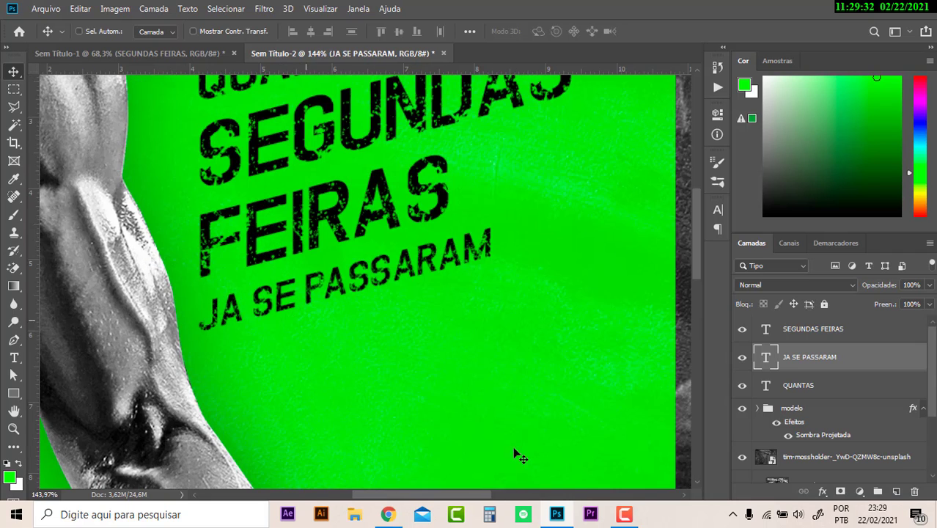
{"action": "scroll", "coordinate": [490, 425], "scroll_direction": "down", "scroll_amount": 2}
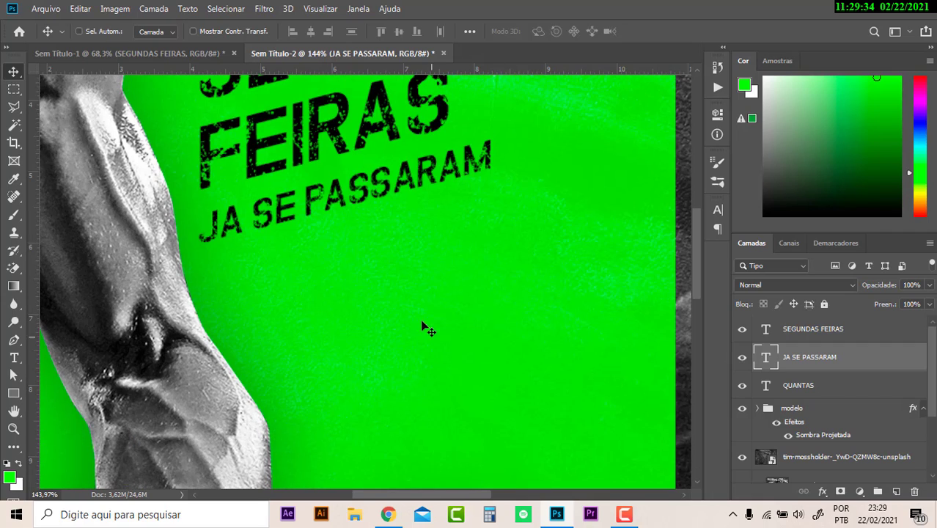
{"action": "key", "text": "t"}
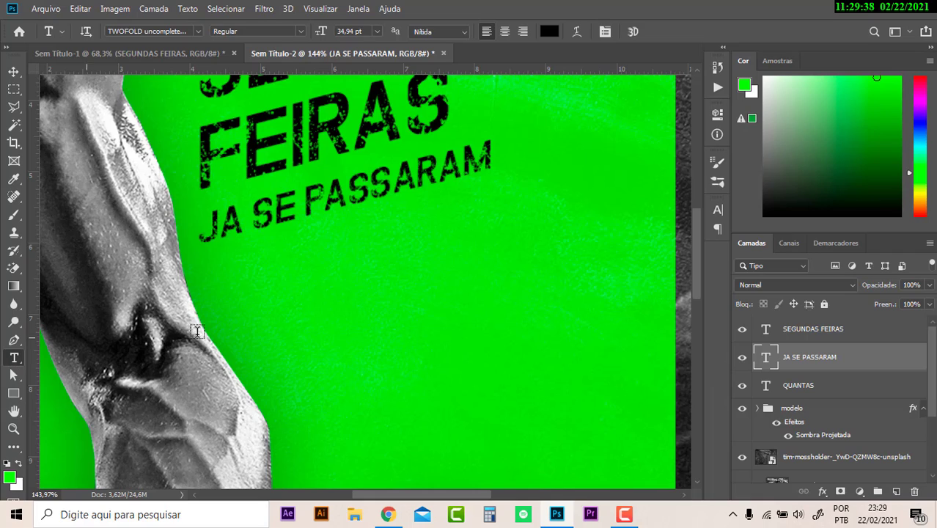
{"action": "left_click", "coordinate": [389, 306]}
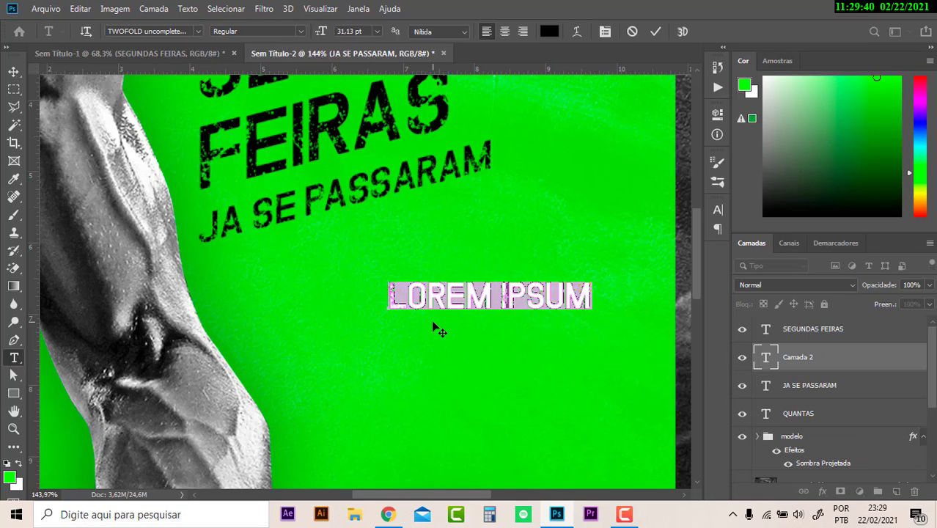
{"action": "type", "text": "S"}
{"action": "left_click", "coordinate": [13, 71]}
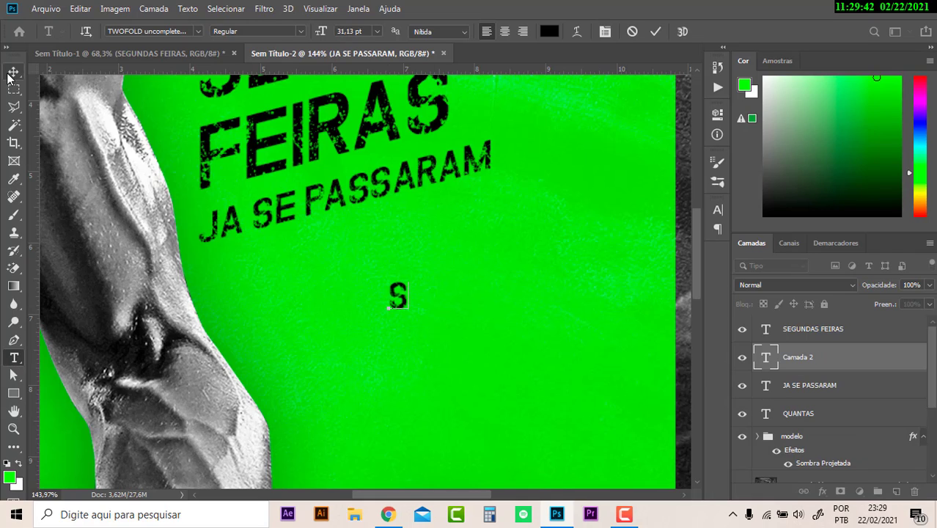
{"action": "right_click", "coordinate": [805, 364]}
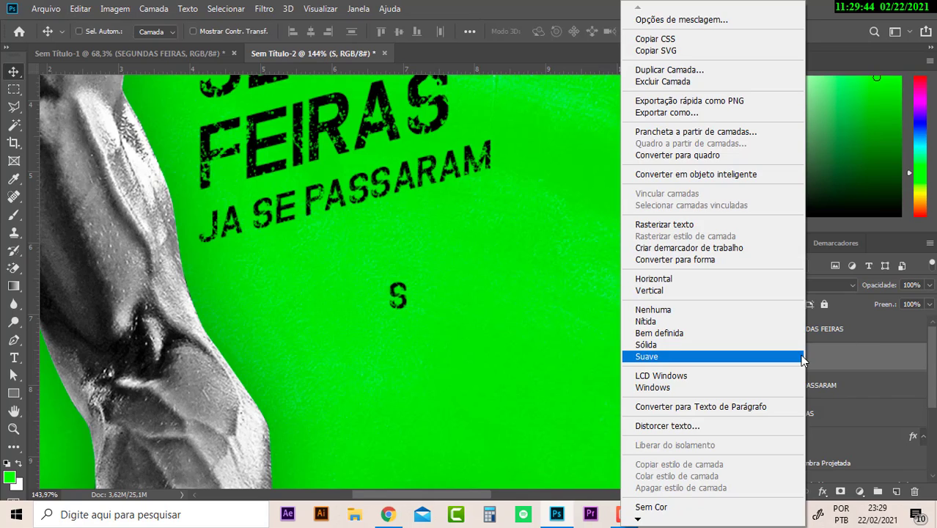
{"action": "left_click", "coordinate": [699, 227]}
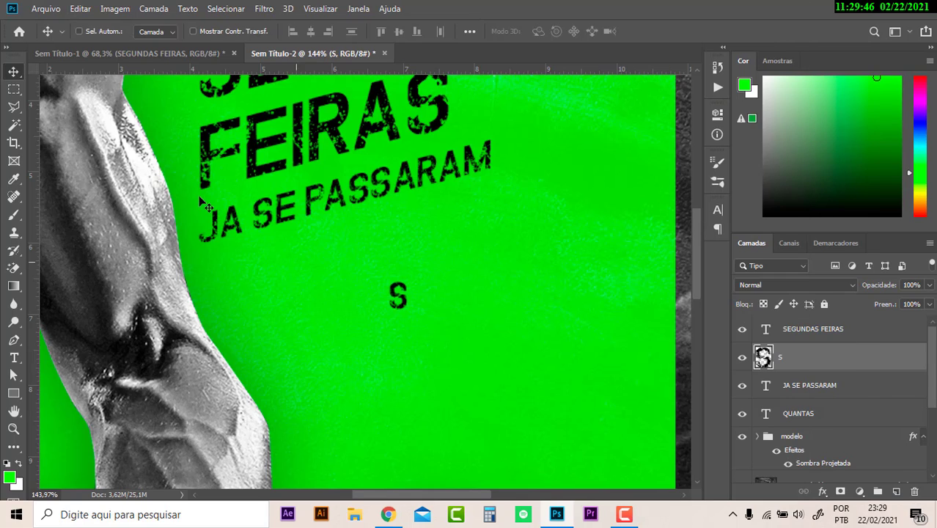
- Delete the lower part of the S using a Magnetic Lasso selection
{"action": "left_click", "coordinate": [13, 106]}
{"action": "left_click", "coordinate": [44, 109]}
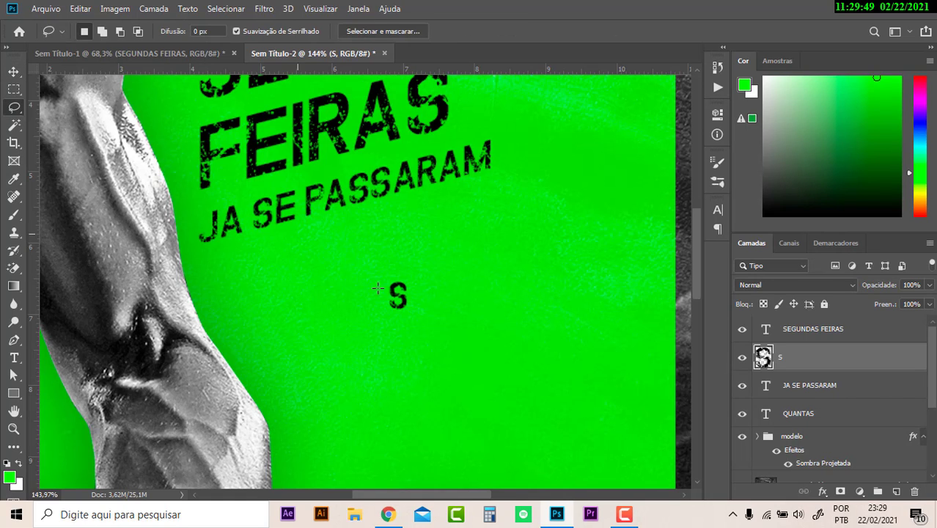
{"action": "left_click", "coordinate": [15, 105]}
{"action": "left_click", "coordinate": [51, 130]}
{"action": "scroll", "coordinate": [411, 315], "scroll_direction": "up", "scroll_amount": 3}
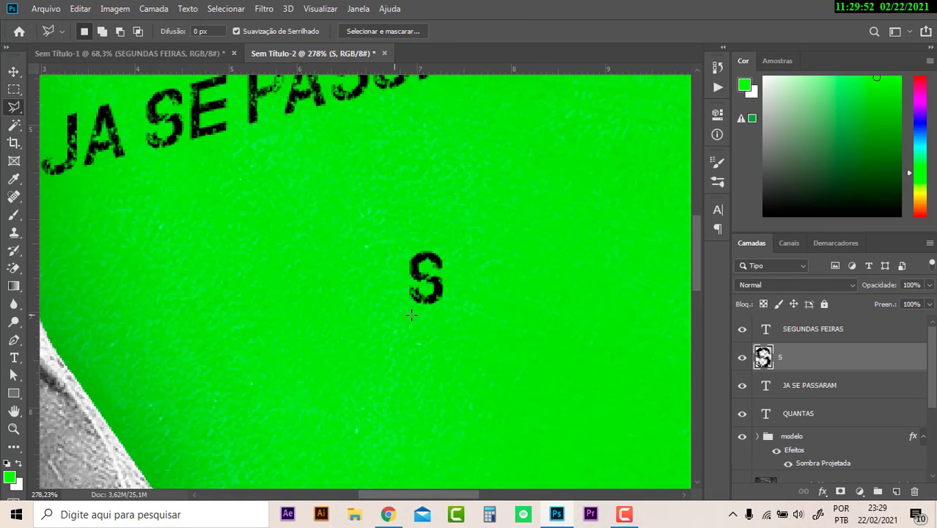
{"action": "scroll", "coordinate": [411, 315], "scroll_direction": "up", "scroll_amount": 3}
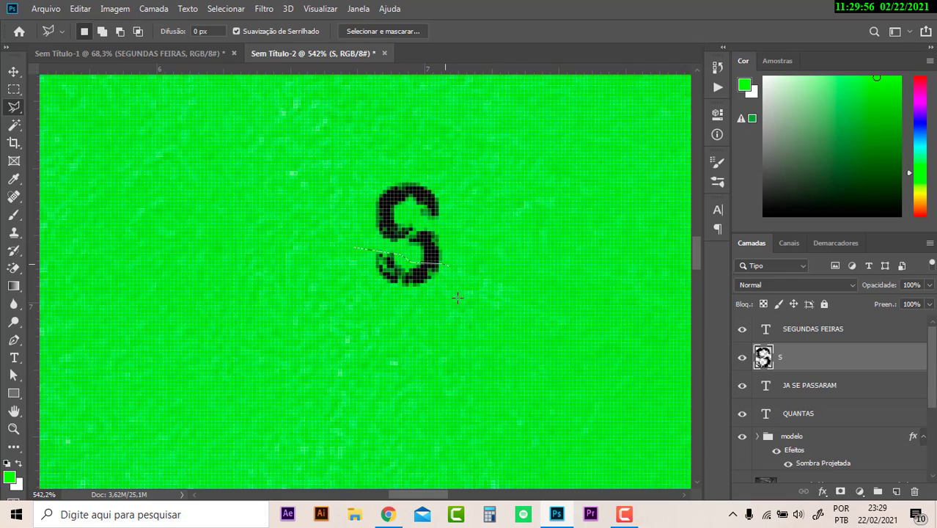
{"action": "left_click", "coordinate": [361, 250]}
{"action": "key", "text": "Delete"}
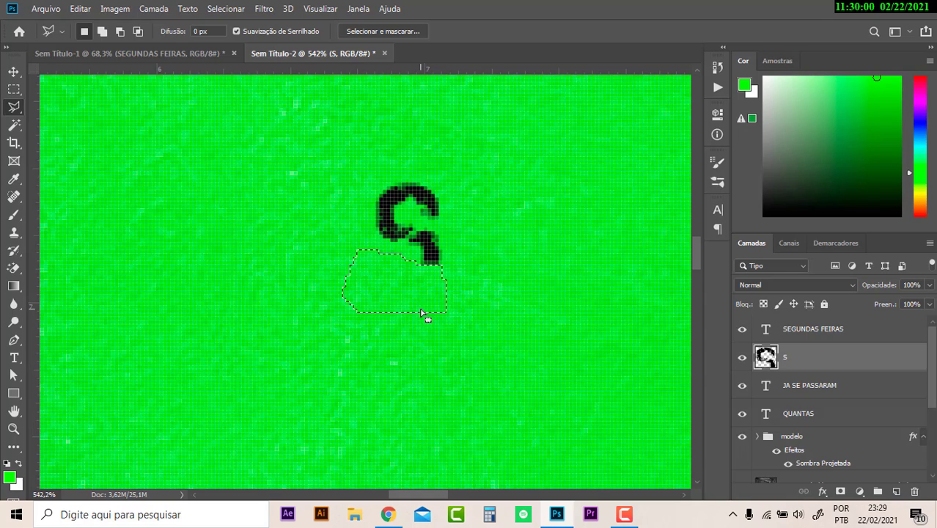
{"action": "key", "text": "ctrl+d"}
{"action": "scroll", "coordinate": [407, 271], "scroll_direction": "down", "scroll_amount": 3}
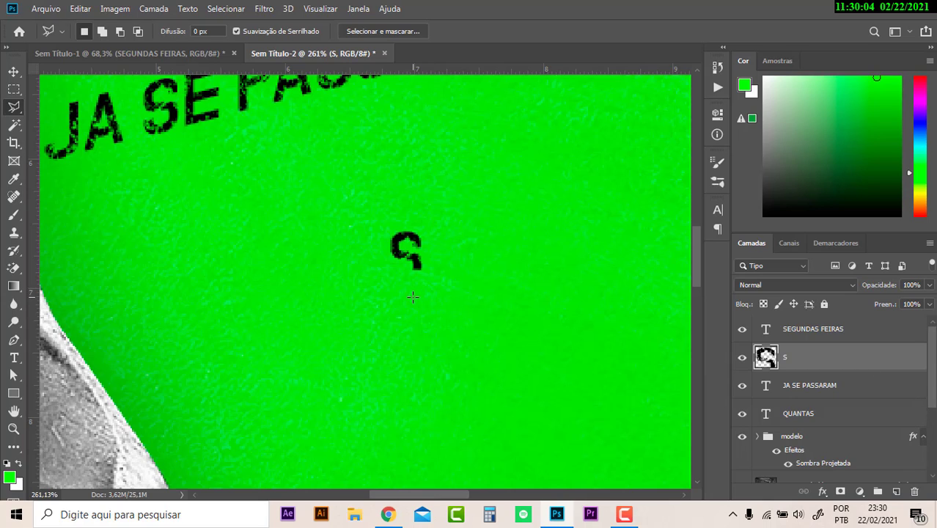
- Flip the trimmed S horizontally so it forms a question mark
{"action": "key", "text": "ctrl+t"}
{"action": "right_click", "coordinate": [403, 260]}
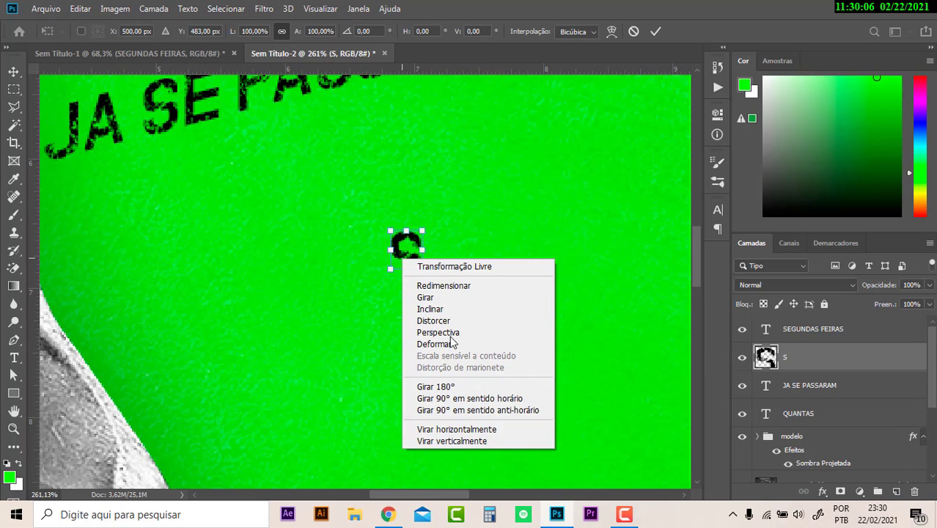
{"action": "left_click", "coordinate": [480, 428]}
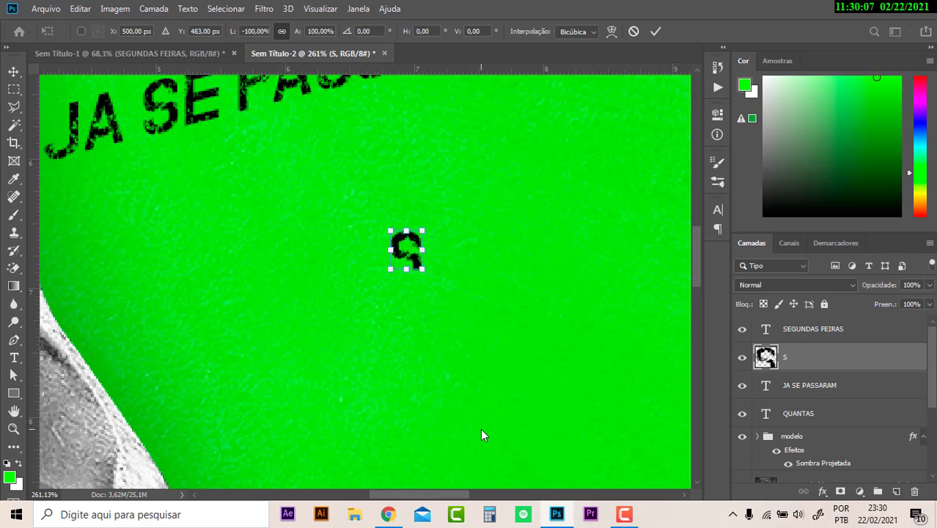
{"action": "left_click", "coordinate": [12, 72]}
{"action": "scroll", "coordinate": [443, 293], "scroll_direction": "up", "scroll_amount": 1}
{"action": "scroll", "coordinate": [443, 293], "scroll_direction": "down", "scroll_amount": 1}
{"action": "scroll", "coordinate": [444, 286], "scroll_direction": "down", "scroll_amount": 1}
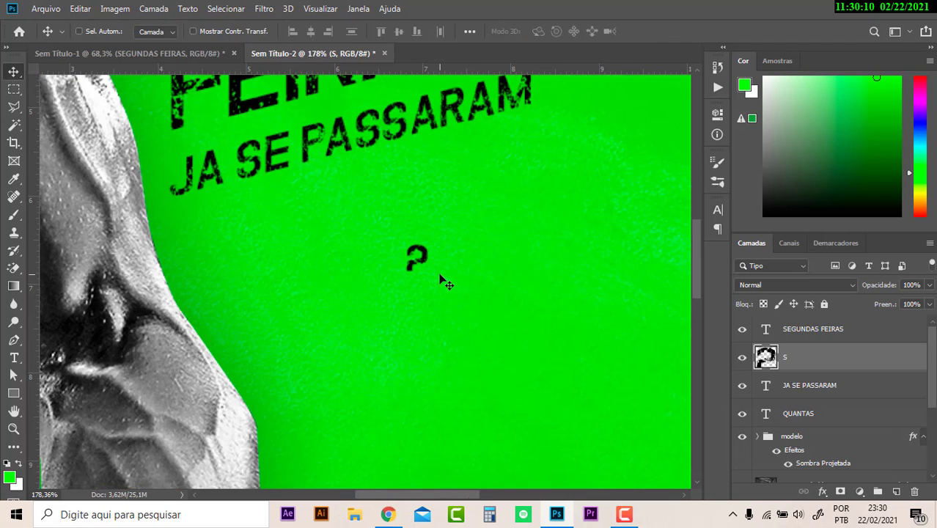
- Move the question mark right after PASSARAM and tilt it to match the line
{"action": "left_click_drag", "start_coordinate": [427, 281], "coordinate": [561, 108]}
{"action": "scroll", "coordinate": [561, 108], "scroll_direction": "up", "scroll_amount": 1}
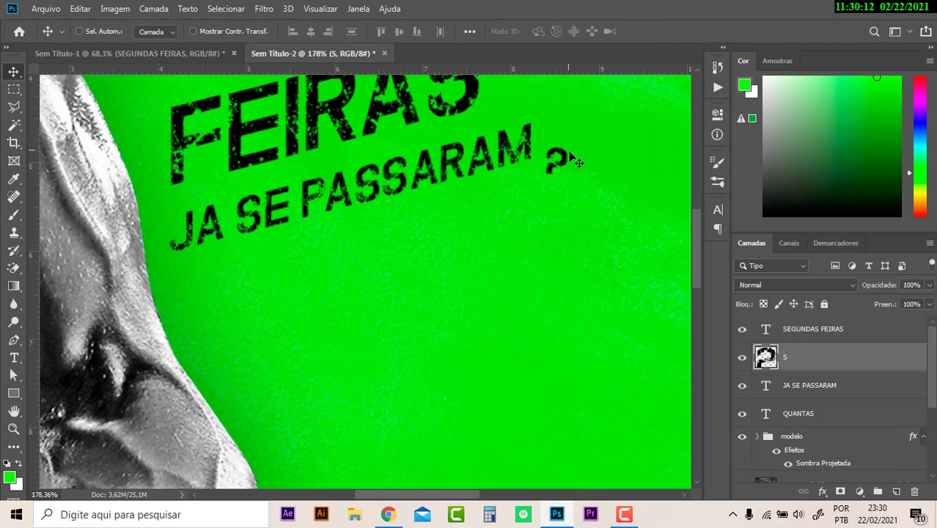
{"action": "scroll", "coordinate": [564, 161], "scroll_direction": "up", "scroll_amount": 1}
{"action": "mouse_move", "coordinate": [567, 206]}
{"action": "left_mouse_down"}
{"action": "mouse_move", "coordinate": [562, 180]}
{"action": "mouse_move", "coordinate": [580, 195]}
{"action": "mouse_move", "coordinate": [554, 181]}
{"action": "left_mouse_up"}
{"action": "key", "text": "ctrl+t"}
{"action": "key", "text": "Return"}
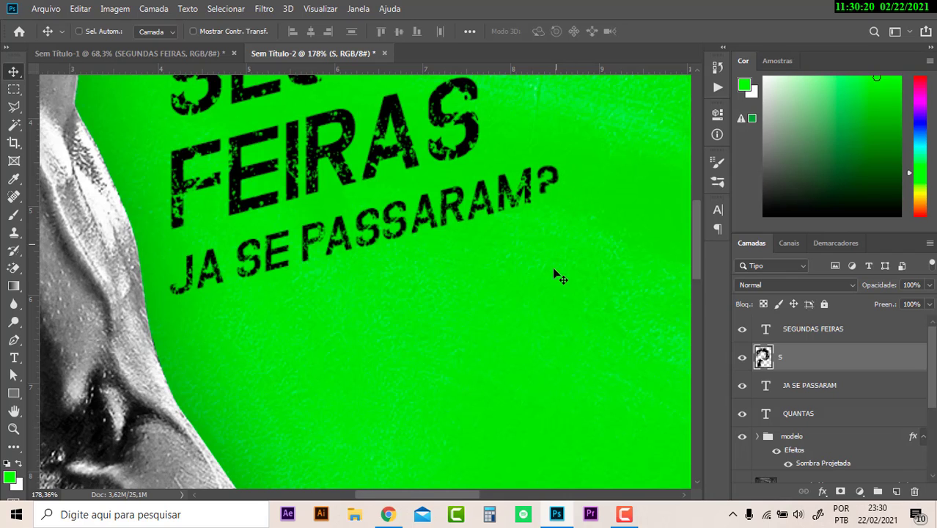
{"action": "scroll", "coordinate": [568, 308], "scroll_direction": "up", "scroll_amount": 3}
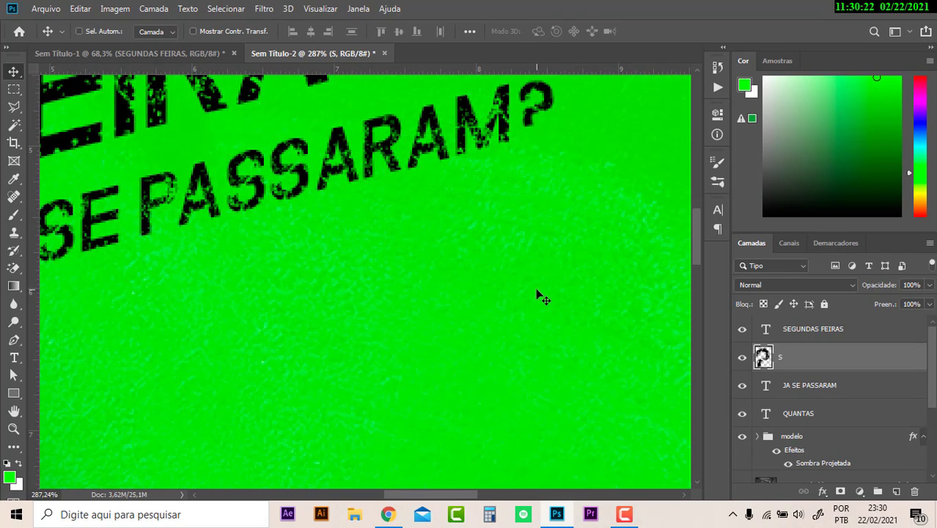
- Add a letter I as a new text layer below PASSARAM? and rasterize it
{"action": "left_click", "coordinate": [13, 357]}
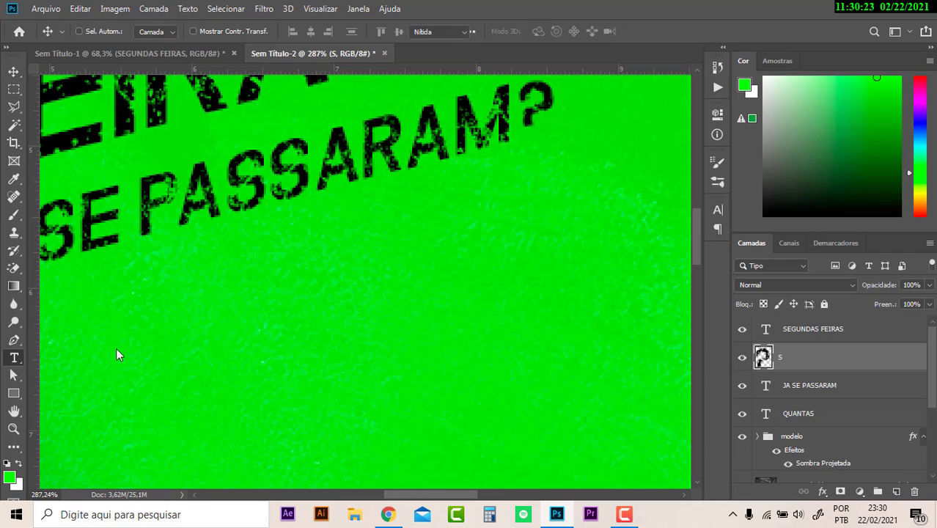
{"action": "left_click", "coordinate": [478, 322]}
{"action": "type", "text": "I"}
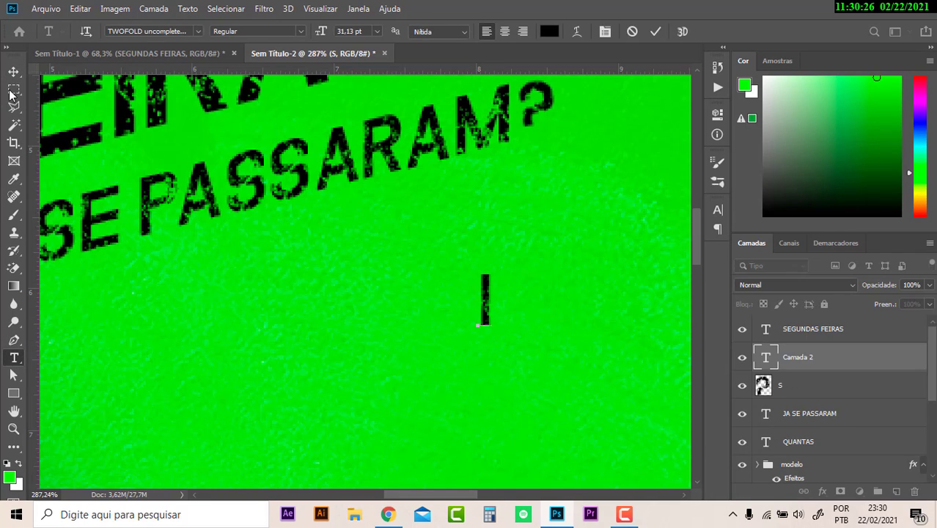
{"action": "left_click", "coordinate": [13, 71]}
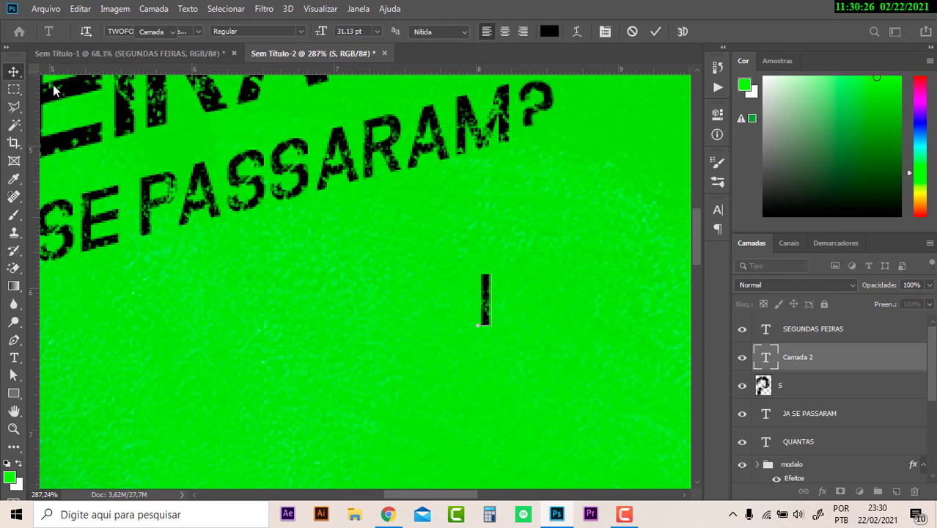
{"action": "right_click", "coordinate": [816, 357]}
{"action": "left_click", "coordinate": [708, 227]}
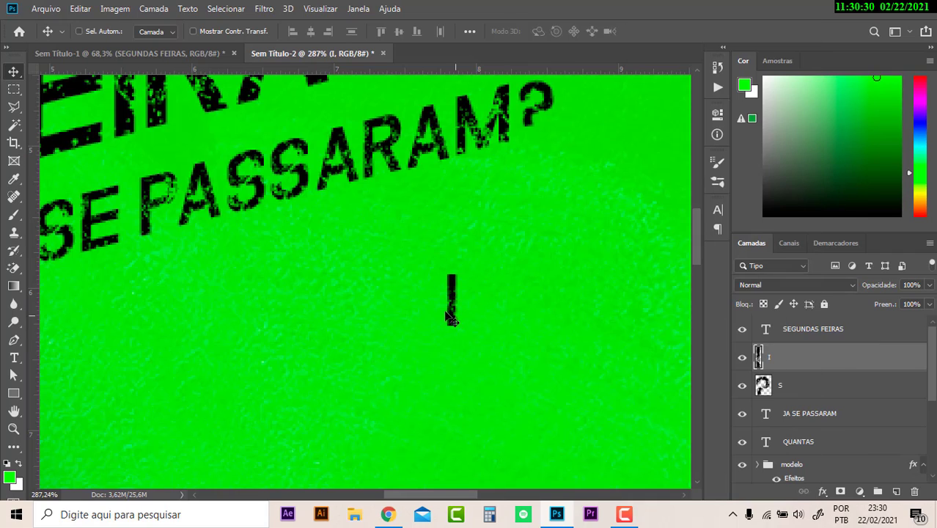
- Delete the long body of the I with a rectangular selection, leaving a small square
{"action": "left_click", "coordinate": [13, 89]}
{"action": "mouse_move", "coordinate": [438, 269]}
{"action": "left_mouse_down"}
{"action": "mouse_move", "coordinate": [465, 286]}
{"action": "mouse_move", "coordinate": [451, 308]}
{"action": "mouse_move", "coordinate": [487, 335]}
{"action": "left_mouse_up"}
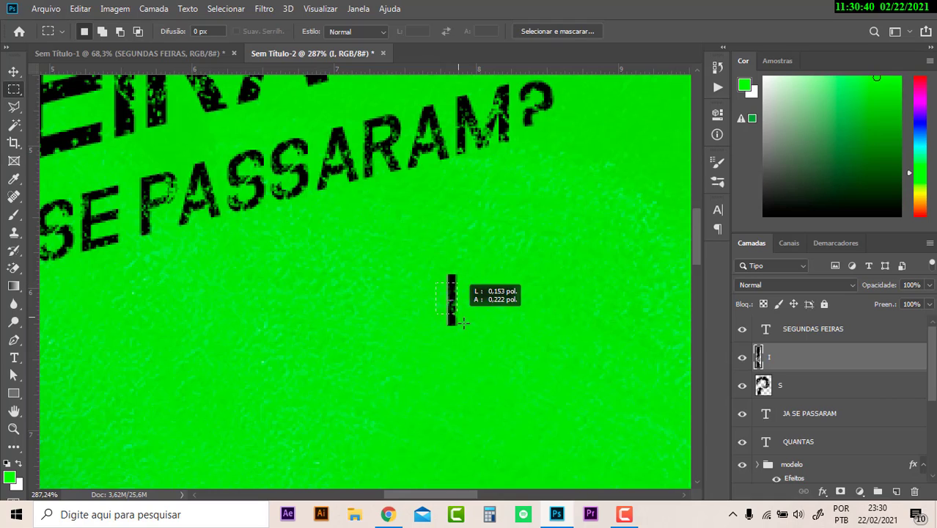
{"action": "key", "text": "Delete"}
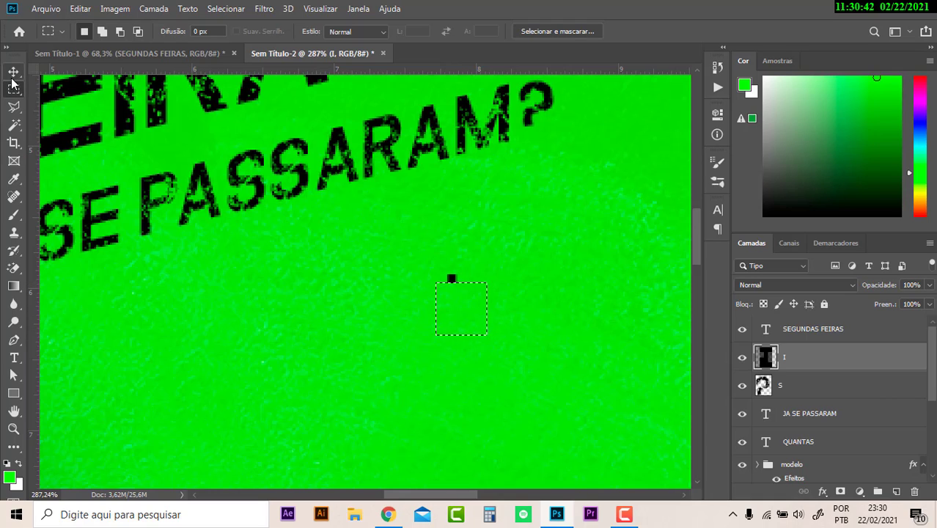
{"action": "key", "text": "v"}
{"action": "scroll", "coordinate": [450, 255], "scroll_direction": "up", "scroll_amount": 2}
{"action": "key", "text": "ctrl+d"}
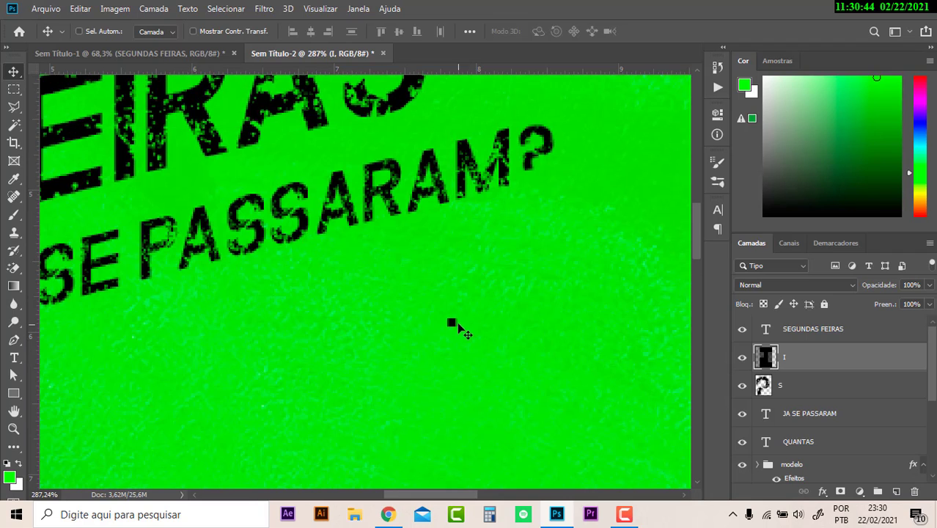
- Move the small square into place just below the question mark
{"action": "left_click_drag", "start_coordinate": [460, 332], "coordinate": [532, 184]}
{"action": "scroll", "coordinate": [539, 242], "scroll_direction": "up", "scroll_amount": 1}
{"action": "scroll", "coordinate": [541, 256], "scroll_direction": "up", "scroll_amount": 2}
{"action": "scroll", "coordinate": [543, 264], "scroll_direction": "up", "scroll_amount": 2}
{"action": "scroll", "coordinate": [544, 269], "scroll_direction": "up", "scroll_amount": 1}
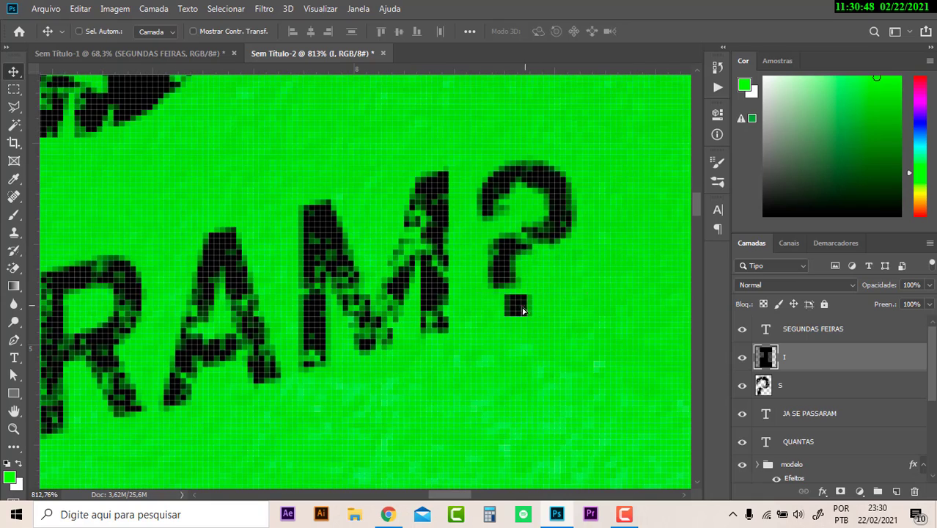
{"action": "left_click_drag", "start_coordinate": [548, 311], "coordinate": [540, 321]}
- Rotate the square slightly and nudge it with the arrow keys into final position
{"action": "key", "text": "ctrl+t"}
{"action": "key", "text": "Return"}
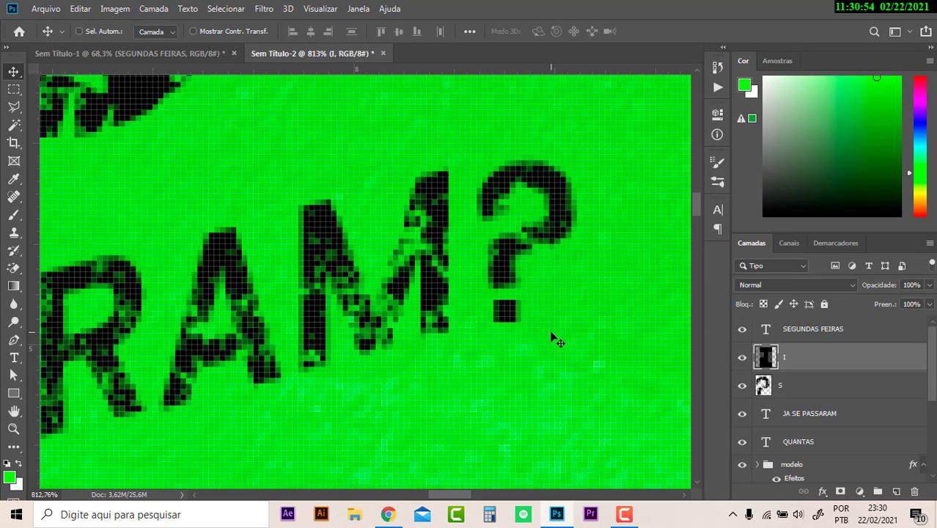
{"action": "key", "text": "Up"}
{"action": "key", "text": "Up"}
{"action": "key", "text": "Down"}
{"action": "key", "text": "Down"}
{"action": "key", "text": "Right"}
{"action": "key", "text": "Right"}
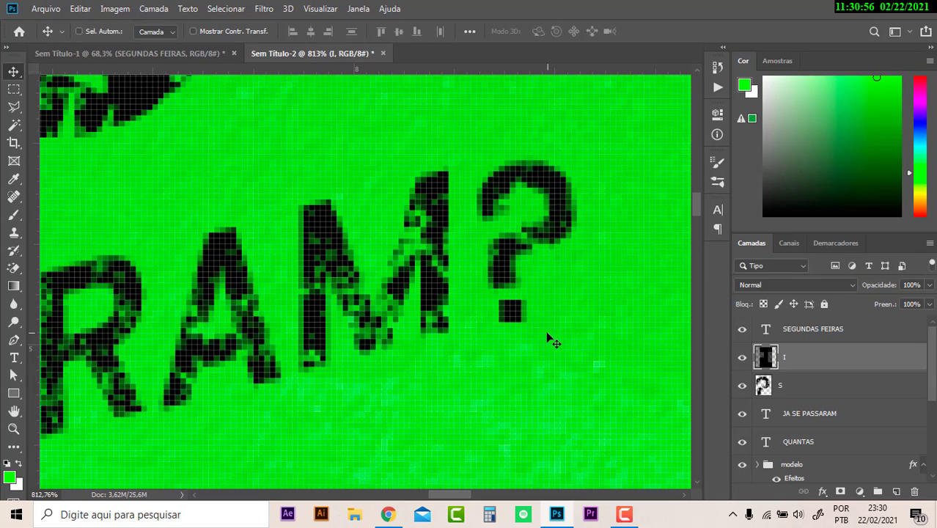
{"action": "key", "text": "Left"}
{"action": "key", "text": "Left"}
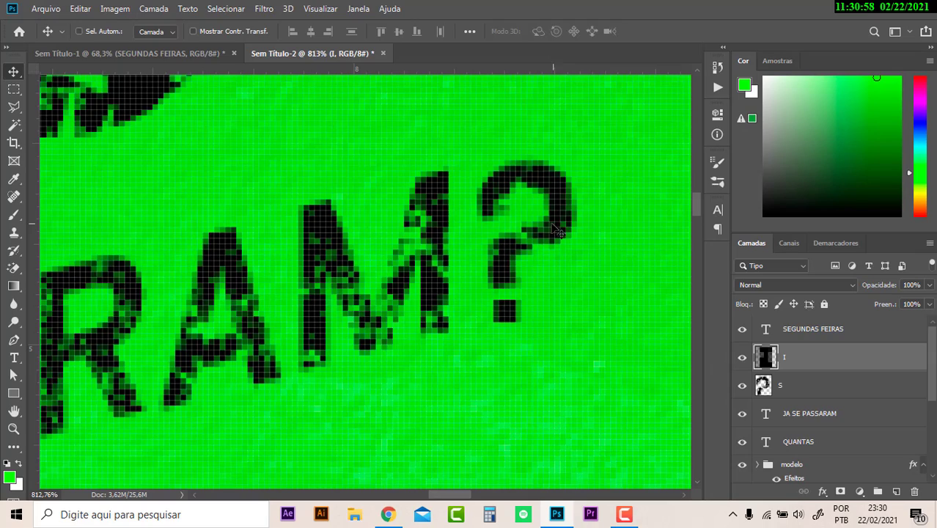
{"action": "scroll", "coordinate": [556, 230], "scroll_direction": "down", "scroll_amount": 3}
{"action": "scroll", "coordinate": [556, 230], "scroll_direction": "down", "scroll_amount": 3}
{"action": "scroll", "coordinate": [556, 230], "scroll_direction": "down", "scroll_amount": 3}
{"action": "scroll", "coordinate": [556, 231], "scroll_direction": "down", "scroll_amount": 3}
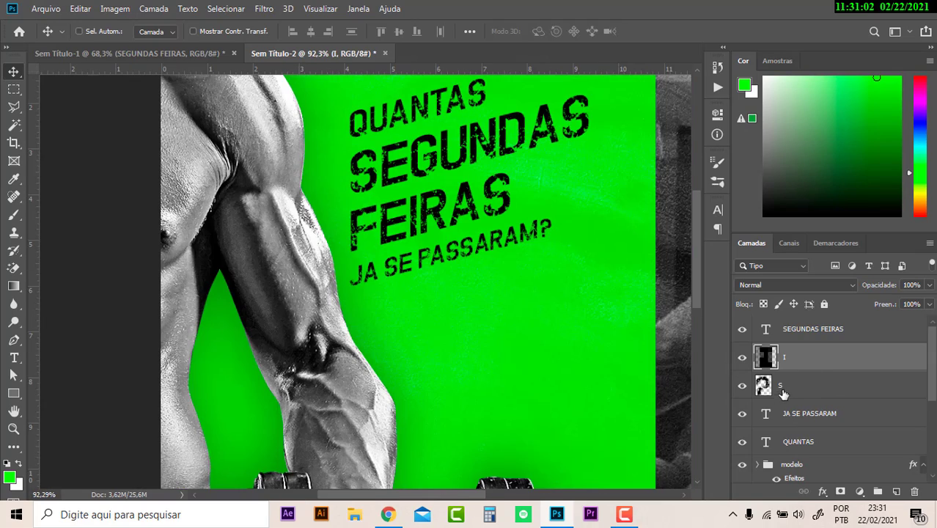
- Group the S, I and JA SE PASSARAM layers as Agrupar 1 and check the group's visibility
{"action": "left_click", "coordinate": [806, 385]}
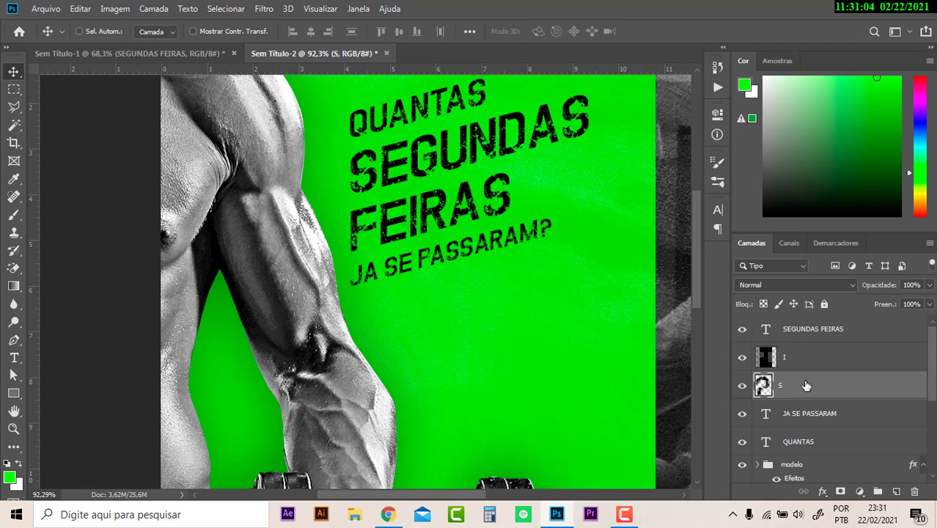
{"action": "left_click", "coordinate": [786, 363], "text": "ctrl"}
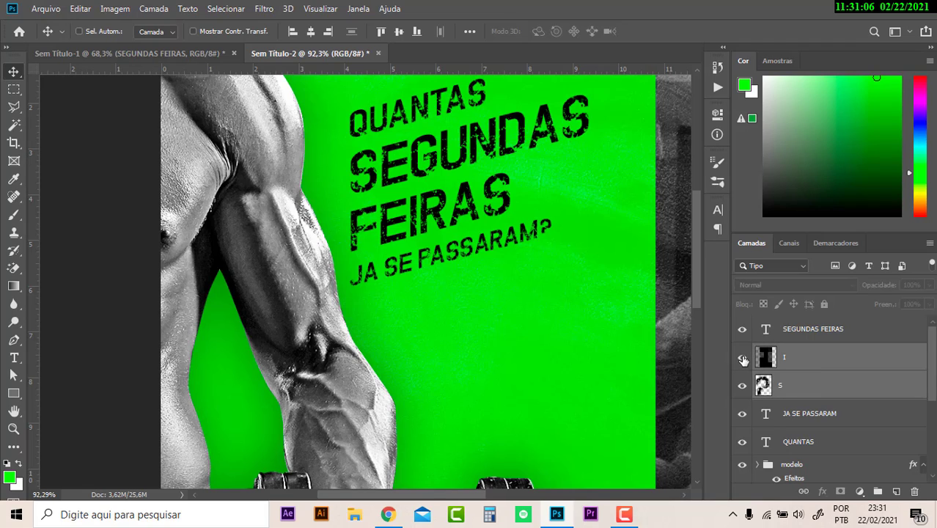
{"action": "left_click", "coordinate": [823, 414], "text": "ctrl"}
{"action": "key", "text": "ctrl+g"}
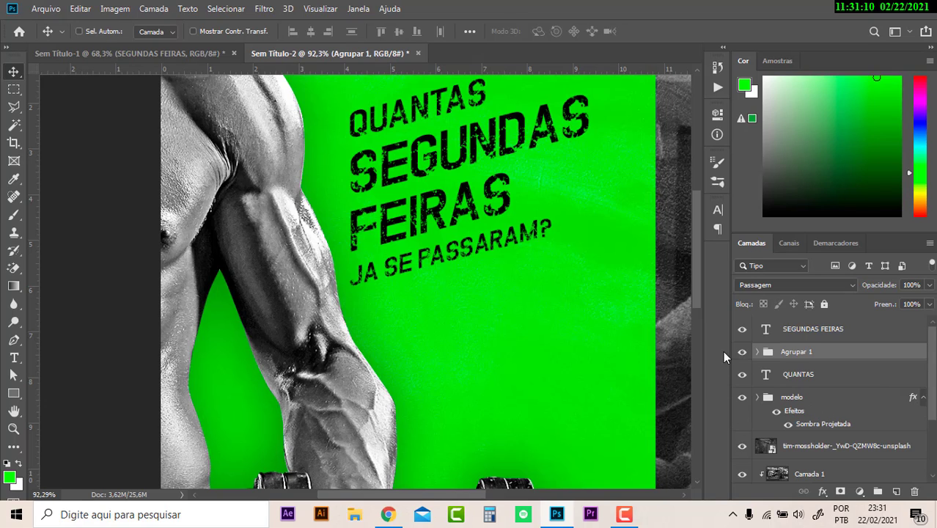
{"action": "left_click", "coordinate": [742, 352]}
{"action": "left_click", "coordinate": [741, 352]}
{"action": "scroll", "coordinate": [469, 352], "scroll_direction": "up", "scroll_amount": 1}
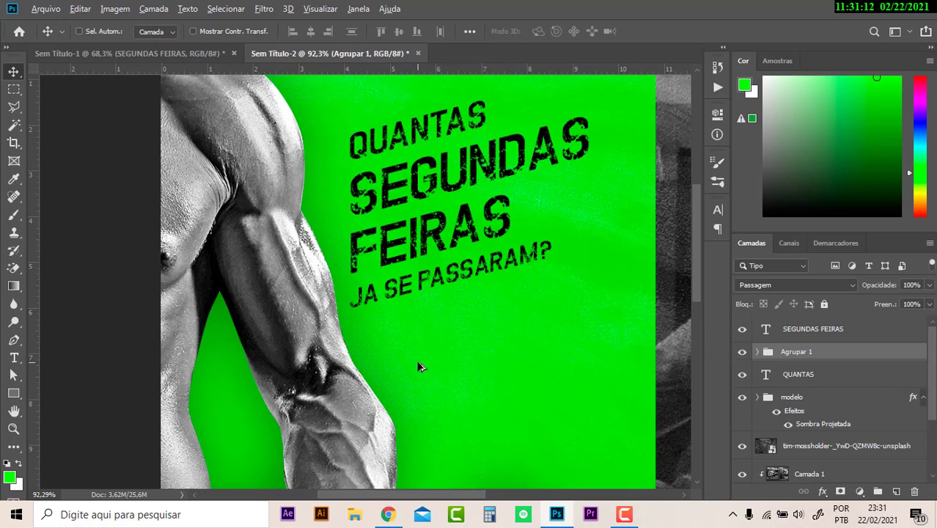
{"action": "scroll", "coordinate": [422, 362], "scroll_direction": "up", "scroll_amount": 2}
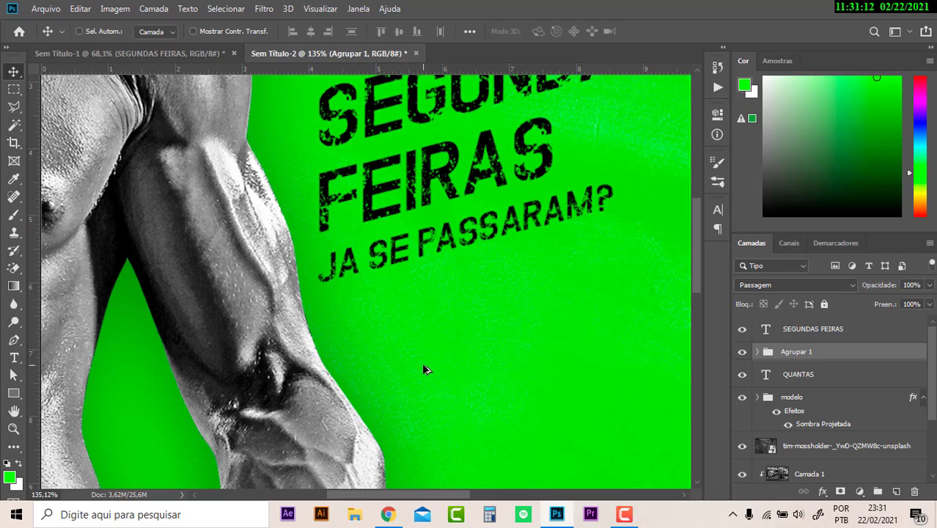
- Add a new text layer with the letter I below the headline
{"action": "left_click", "coordinate": [14, 358]}
{"action": "left_click", "coordinate": [462, 318]}
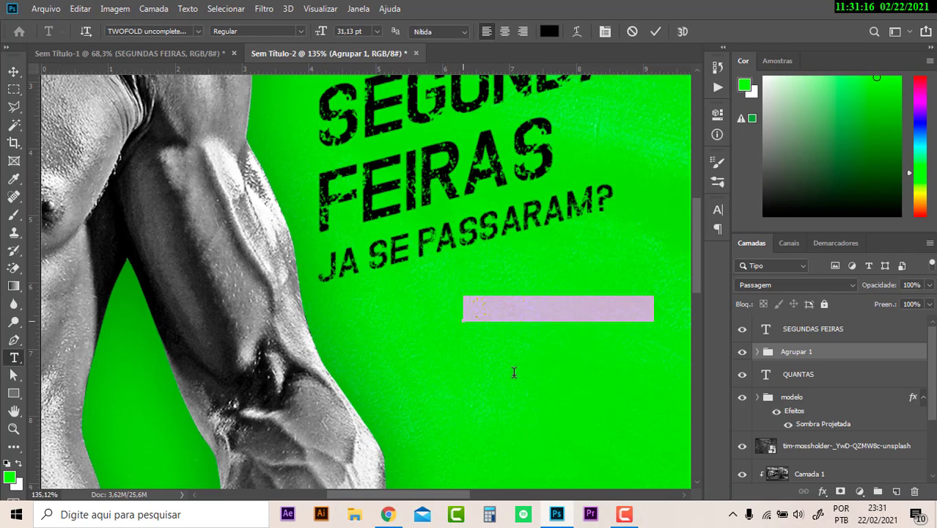
{"action": "type", "text": "I"}
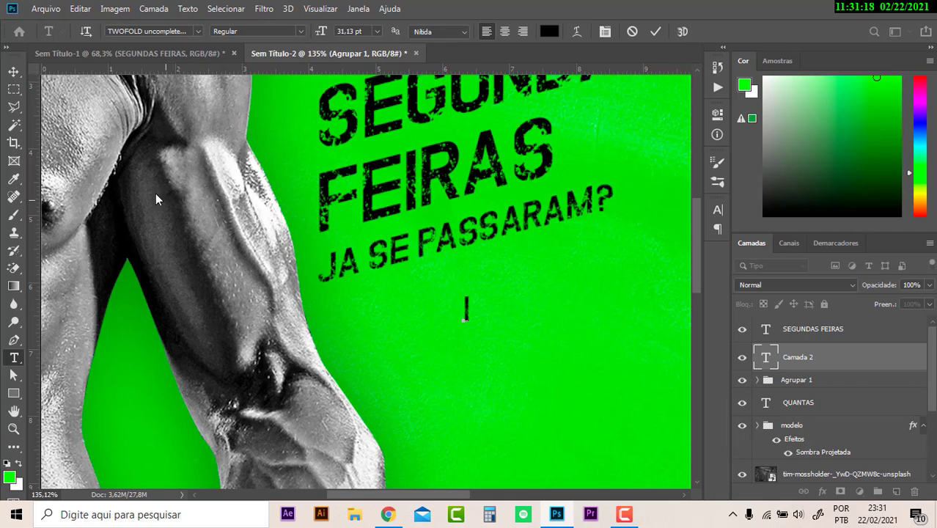
{"action": "left_click", "coordinate": [14, 71]}
{"action": "scroll", "coordinate": [430, 293], "scroll_direction": "up", "scroll_amount": 3}
{"action": "scroll", "coordinate": [468, 322], "scroll_direction": "up", "scroll_amount": 2}
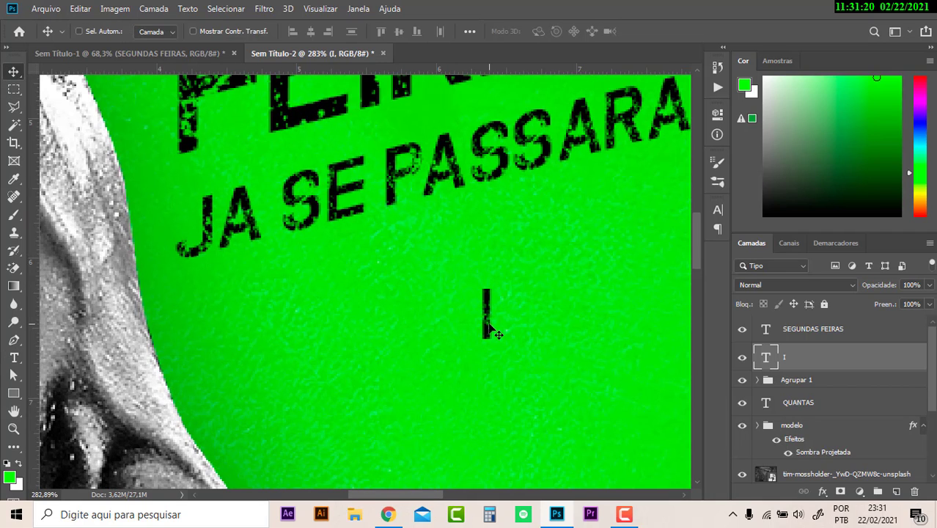
- Squash the I to about half height, tilt it 15° over the A as an accent
{"action": "key", "text": "ctrl+t"}
{"action": "mouse_move", "coordinate": [484, 285]}
{"action": "left_mouse_down"}
{"action": "mouse_move", "coordinate": [485, 311]}
{"action": "mouse_move", "coordinate": [511, 318]}
{"action": "mouse_move", "coordinate": [245, 160]}
{"action": "left_mouse_up"}
{"action": "key", "text": "Return"}
{"action": "key", "text": "ctrl+t"}
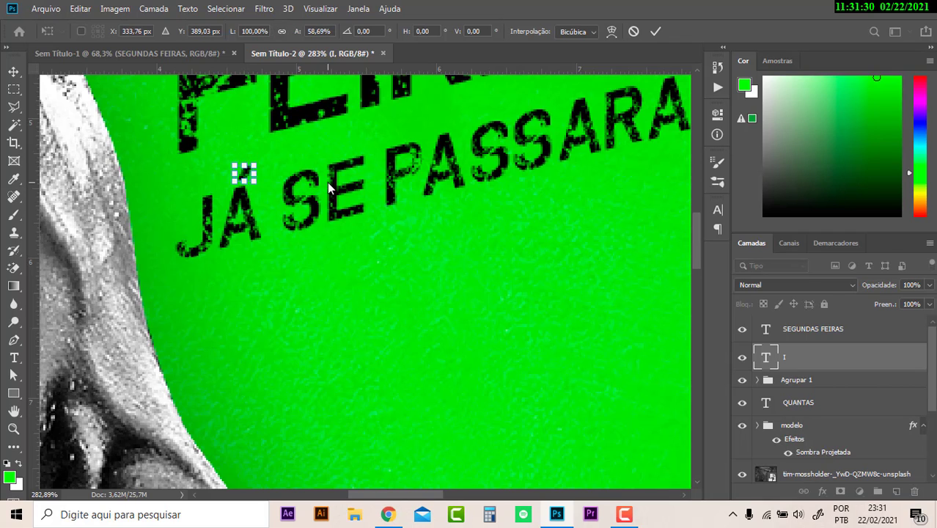
{"action": "key", "text": "Return"}
{"action": "key", "text": "ctrl+0"}
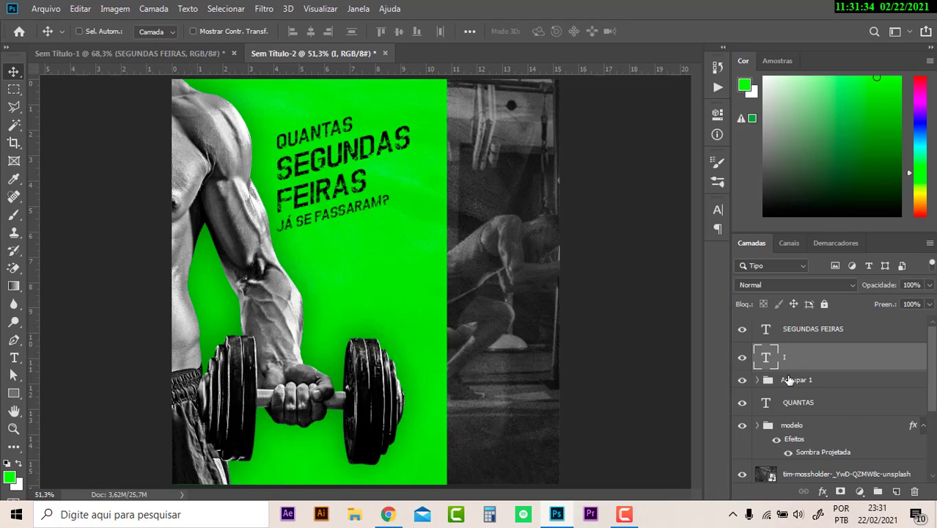
- Group QUANTAS, SEGUNDAS FEIRAS and the I layer as Agrupar 2, checking its visibility
{"action": "left_click", "coordinate": [815, 402], "text": "ctrl"}
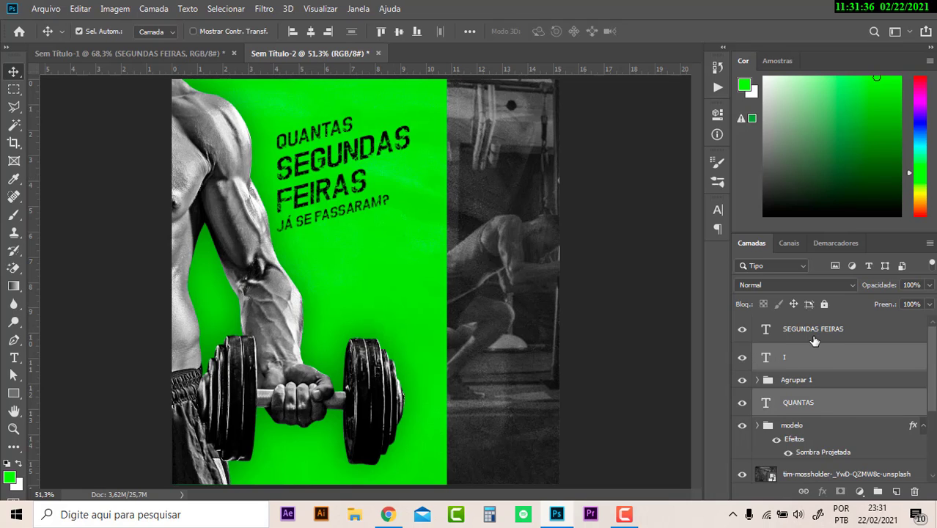
{"action": "left_click", "coordinate": [814, 341], "text": "ctrl"}
{"action": "key", "text": "ctrl+g"}
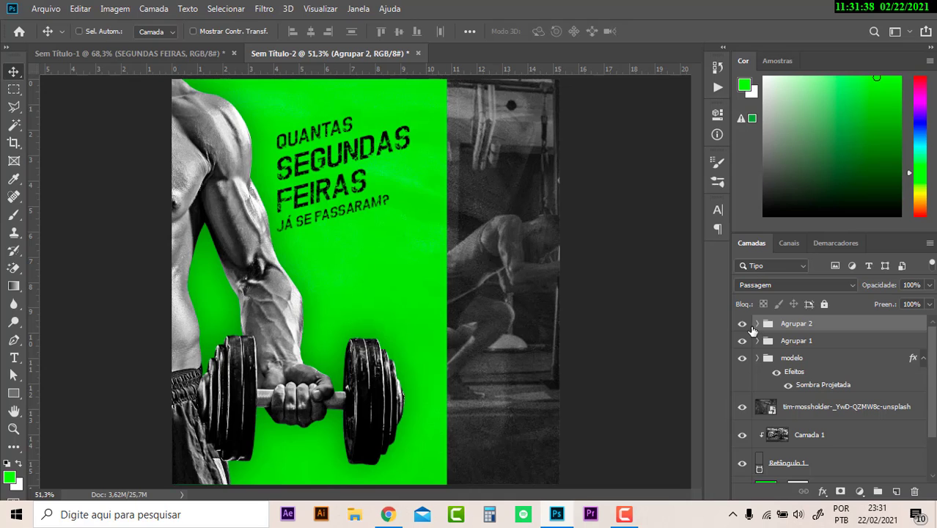
{"action": "left_click", "coordinate": [750, 328]}
{"action": "left_click", "coordinate": [750, 328]}
{"action": "left_click", "coordinate": [748, 328]}
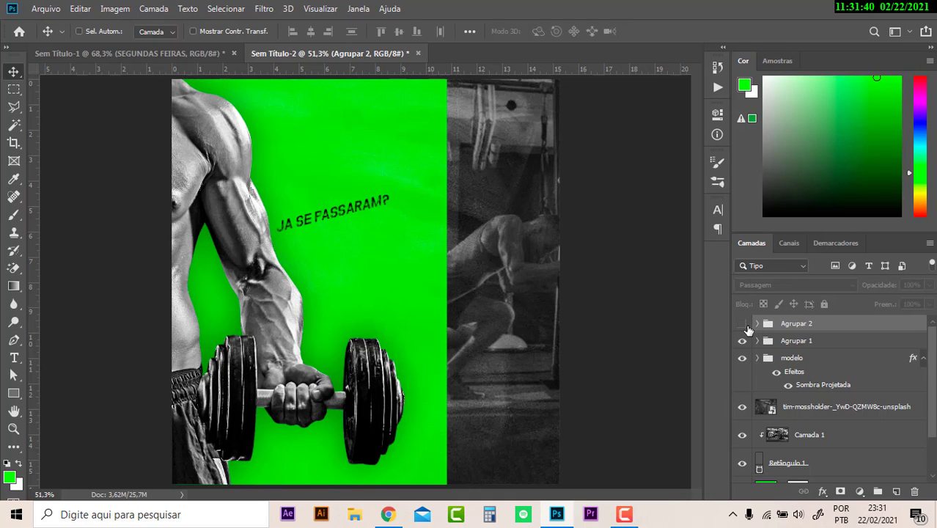
{"action": "left_click", "coordinate": [749, 329]}
{"action": "left_click", "coordinate": [749, 328]}
{"action": "left_click", "coordinate": [743, 325]}
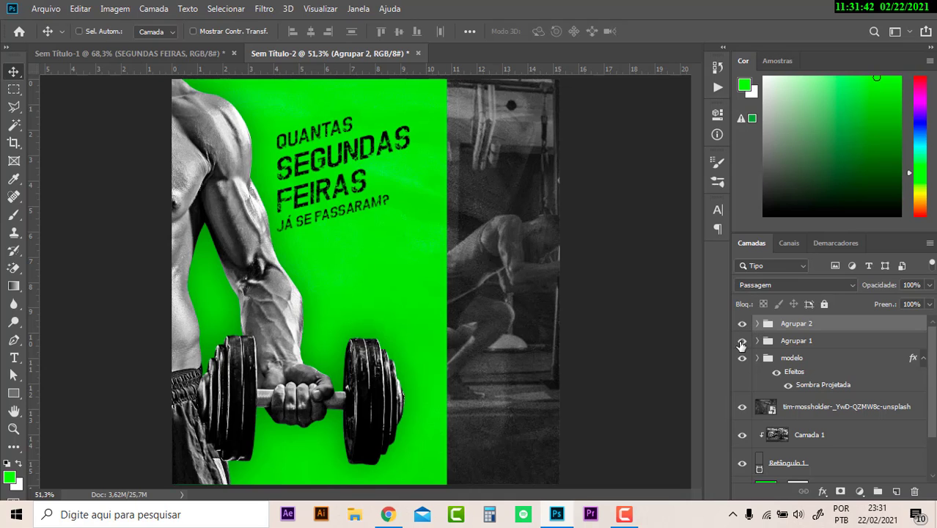
{"action": "left_click", "coordinate": [742, 341]}
{"action": "left_click", "coordinate": [742, 343]}
- Move the accent I layer to the top of the group after checking the modelo photo
{"action": "left_click", "coordinate": [808, 361]}
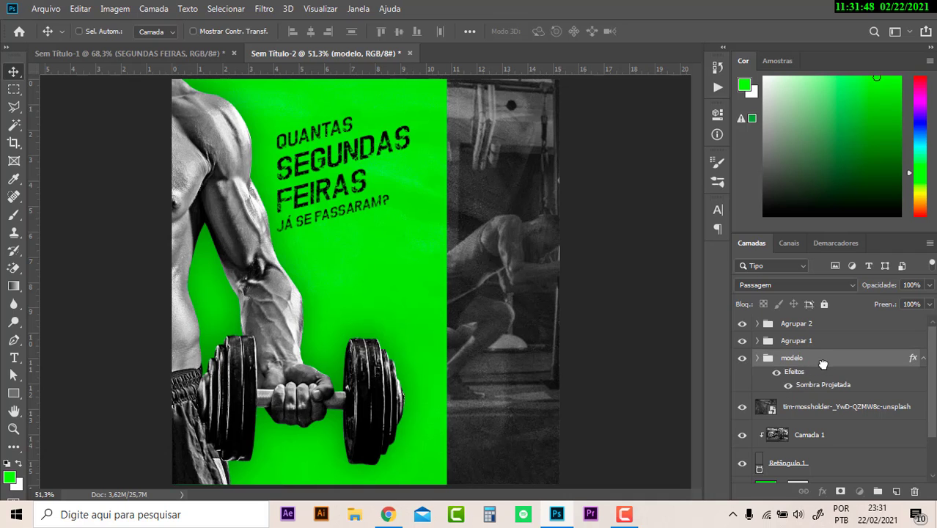
{"action": "left_click", "coordinate": [742, 360]}
{"action": "left_click", "coordinate": [742, 359]}
{"action": "left_click", "coordinate": [747, 342]}
{"action": "left_click", "coordinate": [742, 341]}
{"action": "scroll", "coordinate": [291, 218], "scroll_direction": "up", "scroll_amount": 2}
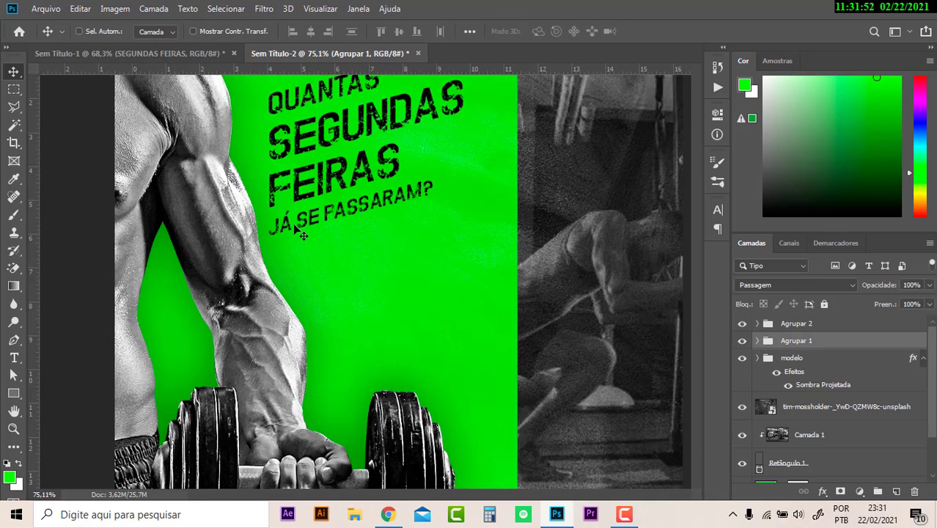
{"action": "scroll", "coordinate": [291, 217], "scroll_direction": "up", "scroll_amount": 3}
{"action": "left_click", "coordinate": [291, 218], "text": "ctrl"}
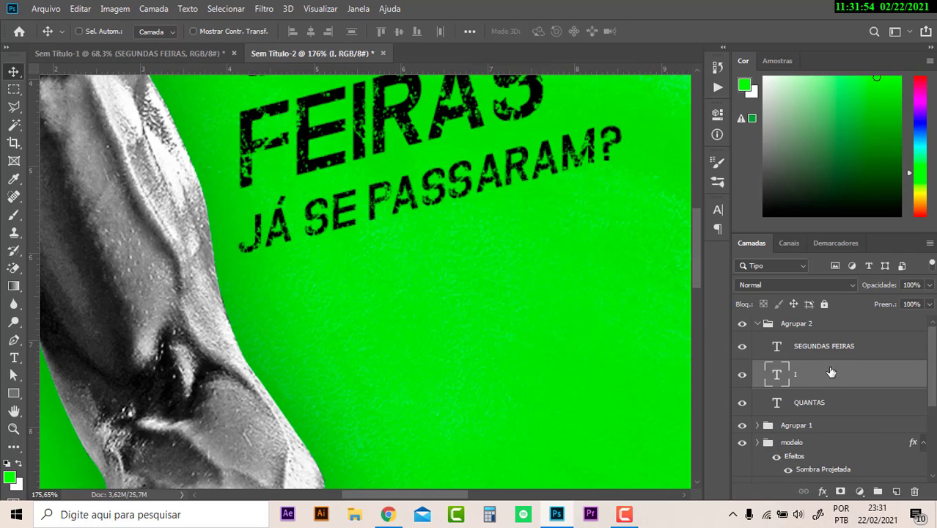
{"action": "left_click_drag", "start_coordinate": [823, 367], "coordinate": [752, 327]}
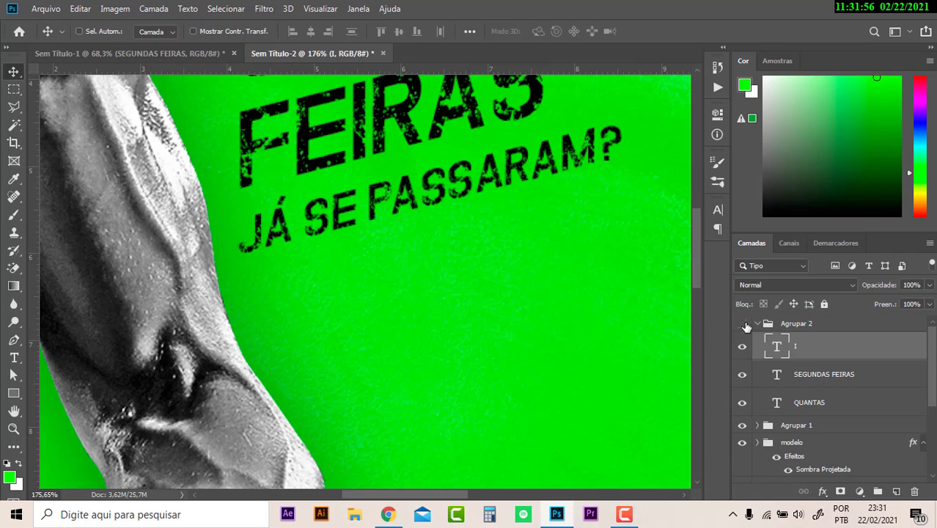
- Verify the headline groups and accent layer by toggling visibility, then collapse the headline group
{"action": "left_click", "coordinate": [747, 326]}
{"action": "left_click", "coordinate": [743, 325]}
{"action": "left_click", "coordinate": [743, 323]}
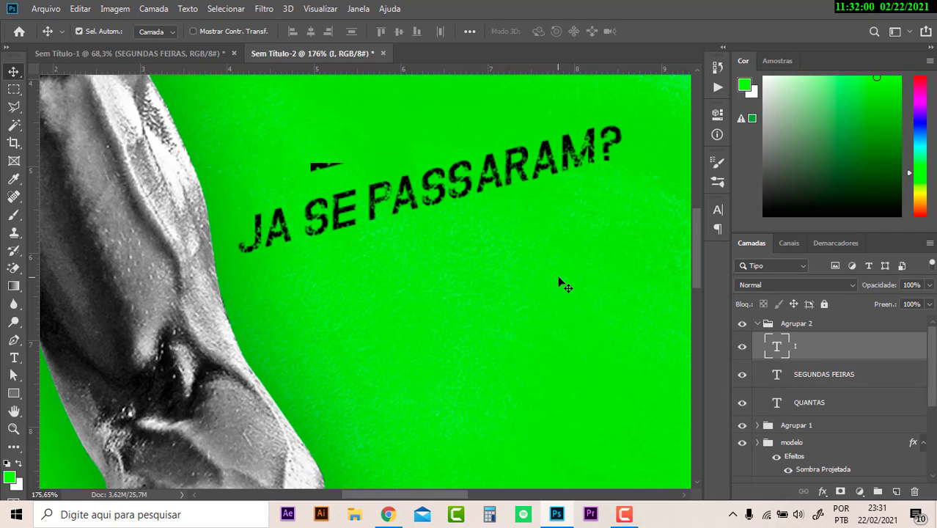
{"action": "left_click", "coordinate": [742, 347]}
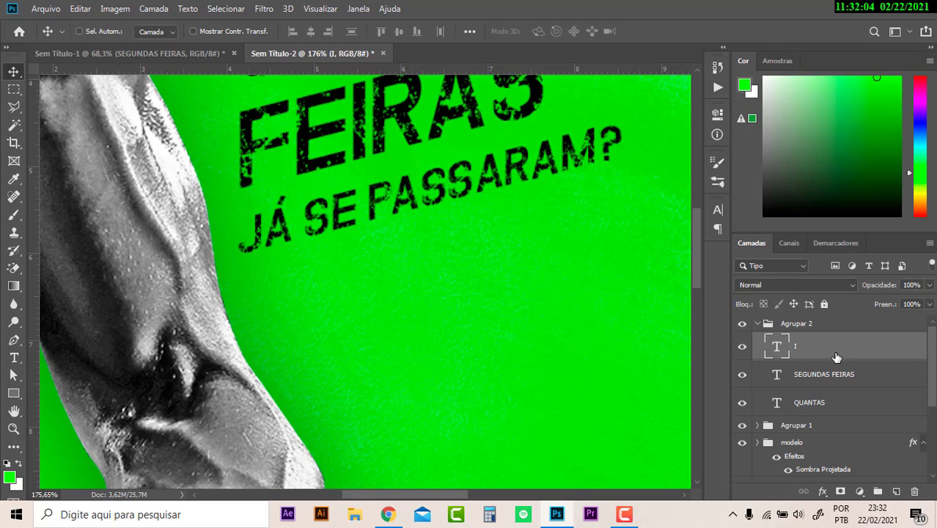
{"action": "left_click", "coordinate": [742, 426]}
{"action": "left_click", "coordinate": [797, 426]}
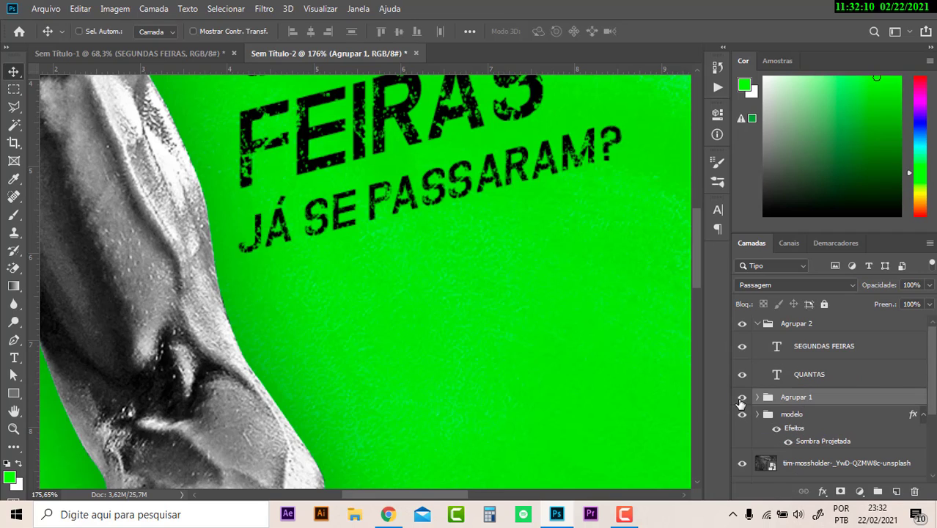
{"action": "left_click", "coordinate": [742, 398]}
{"action": "left_click", "coordinate": [741, 398]}
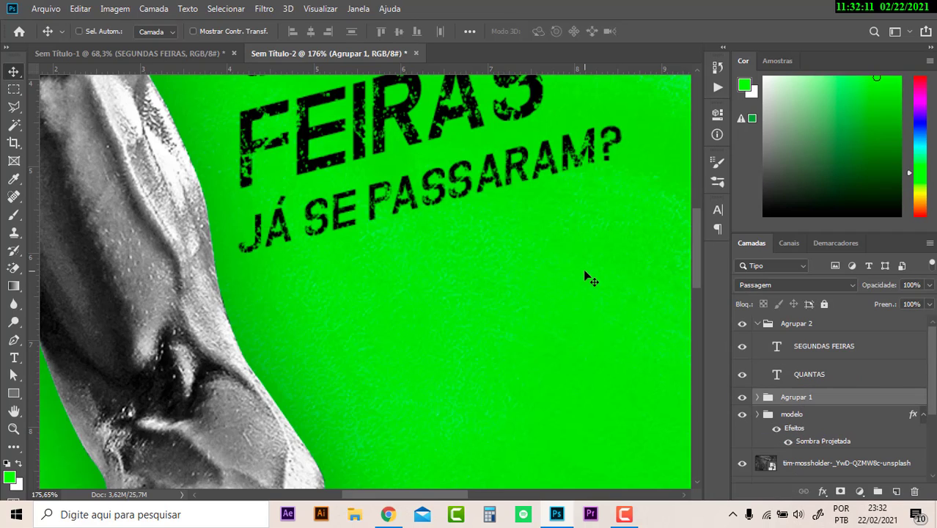
{"action": "left_click", "coordinate": [757, 323]}
- Fit the poster in view and select both headline groups together
{"action": "key", "text": "ctrl+0"}
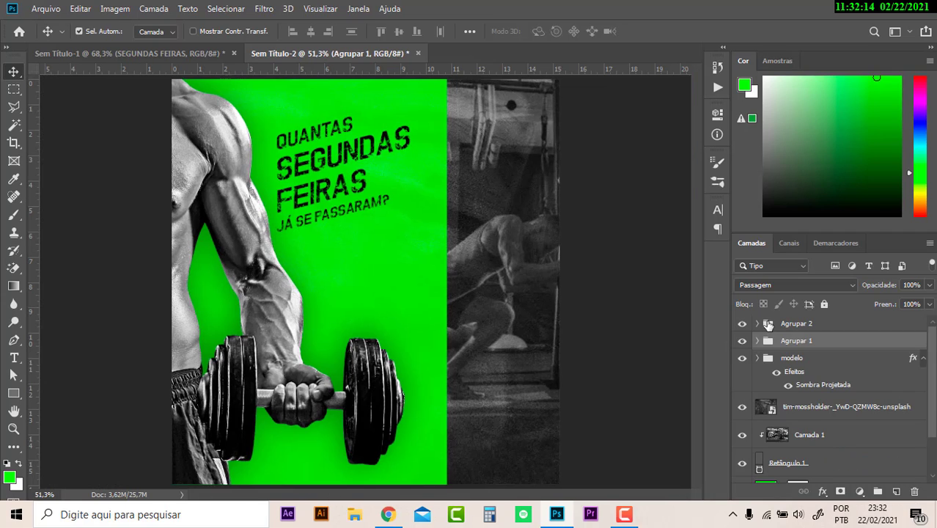
{"action": "key", "text": "ctrl+t"}
{"action": "key", "text": "Return"}
{"action": "left_click", "coordinate": [742, 323]}
{"action": "left_click", "coordinate": [742, 340]}
{"action": "left_click", "coordinate": [742, 340]}
{"action": "left_click", "coordinate": [797, 323], "text": "shift"}
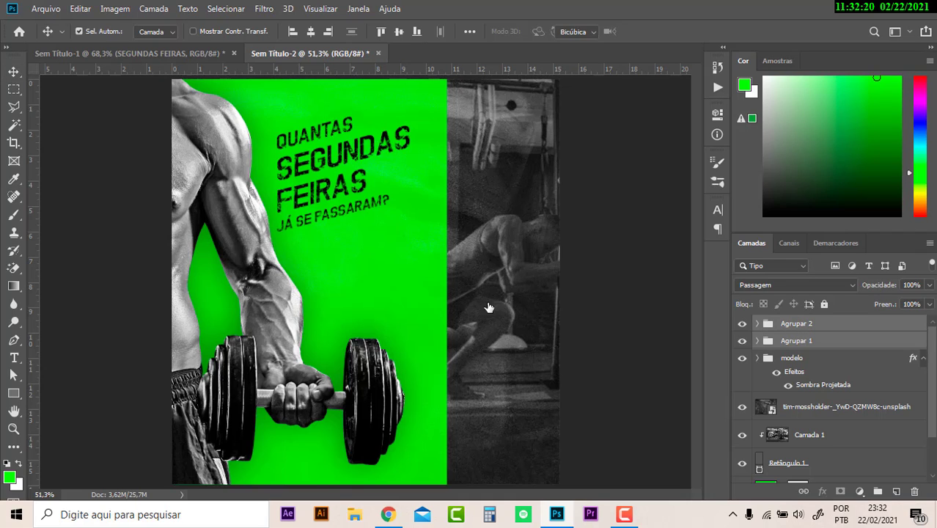
- Scale both headline groups together to about 116% with Free Transform
{"action": "key", "text": "ctrl+t"}
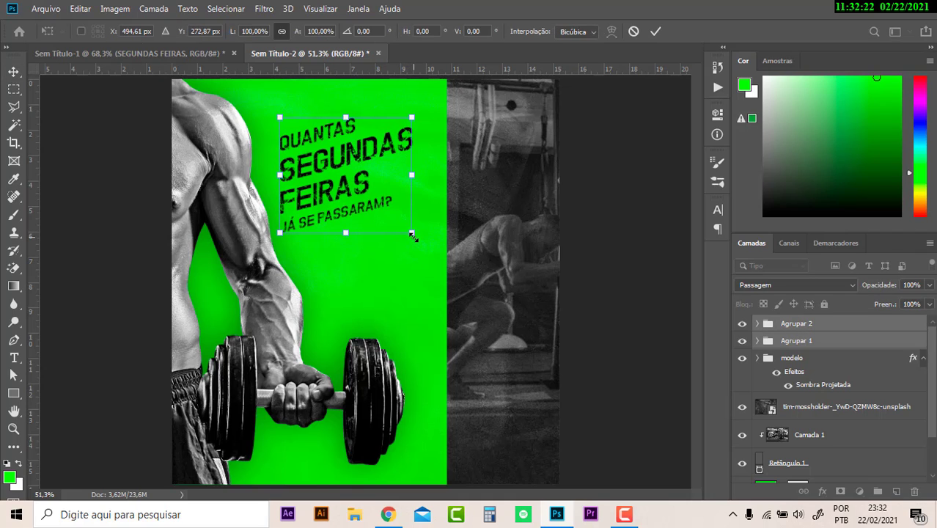
{"action": "left_click_drag", "start_coordinate": [412, 233], "coordinate": [434, 259]}
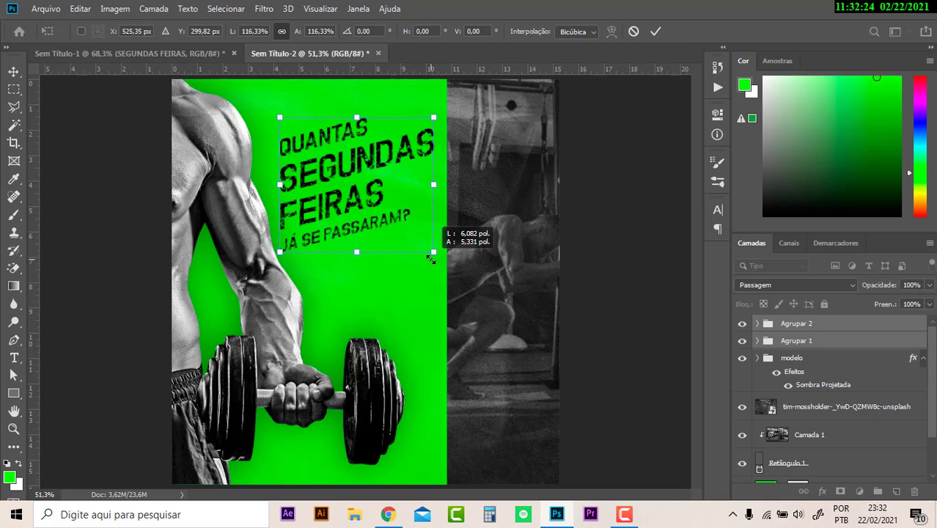
{"action": "key", "text": "Return"}
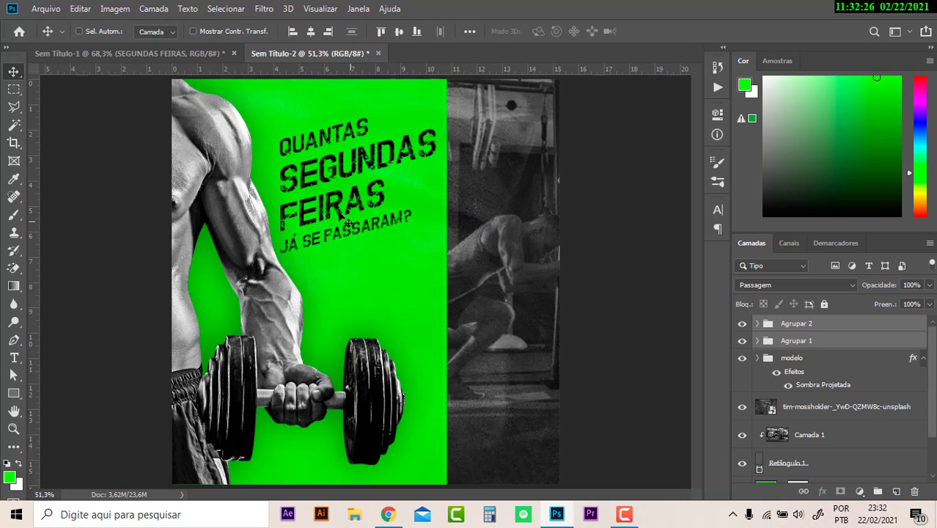
{"action": "scroll", "coordinate": [339, 199], "scroll_direction": "up", "scroll_amount": 1}
{"action": "scroll", "coordinate": [339, 199], "scroll_direction": "up", "scroll_amount": 1}
{"action": "scroll", "coordinate": [244, 190], "scroll_direction": "up", "scroll_amount": 2}
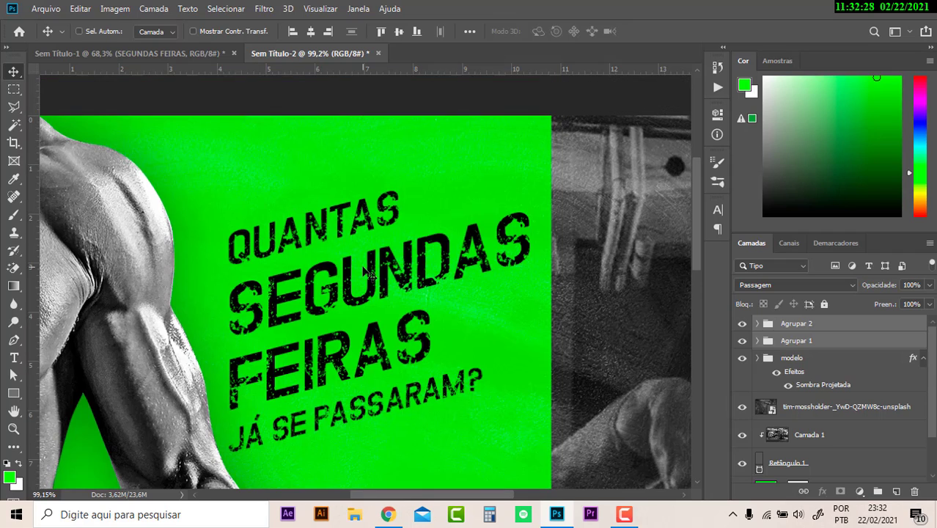
{"action": "scroll", "coordinate": [364, 262], "scroll_direction": "down", "scroll_amount": 1}
{"action": "scroll", "coordinate": [368, 263], "scroll_direction": "down", "scroll_amount": 3}
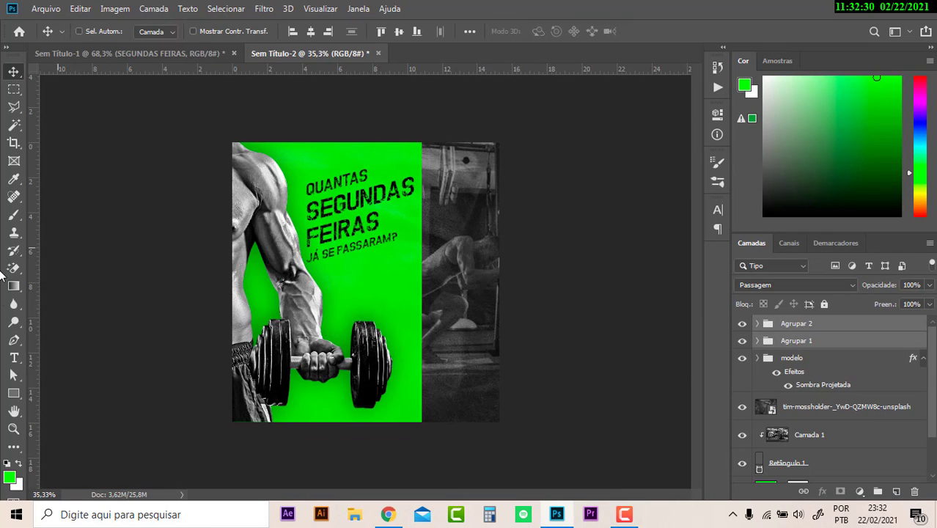
- Draw a small green circle near the bottom right and add an empty layer above it
{"action": "left_click_drag", "start_coordinate": [17, 399], "coordinate": [58, 418]}
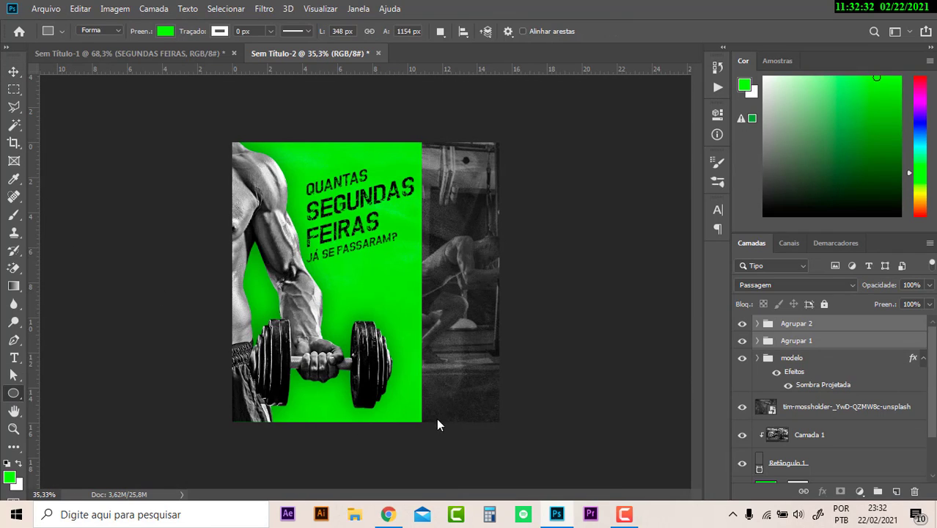
{"action": "left_click_drag", "start_coordinate": [440, 383], "coordinate": [474, 418]}
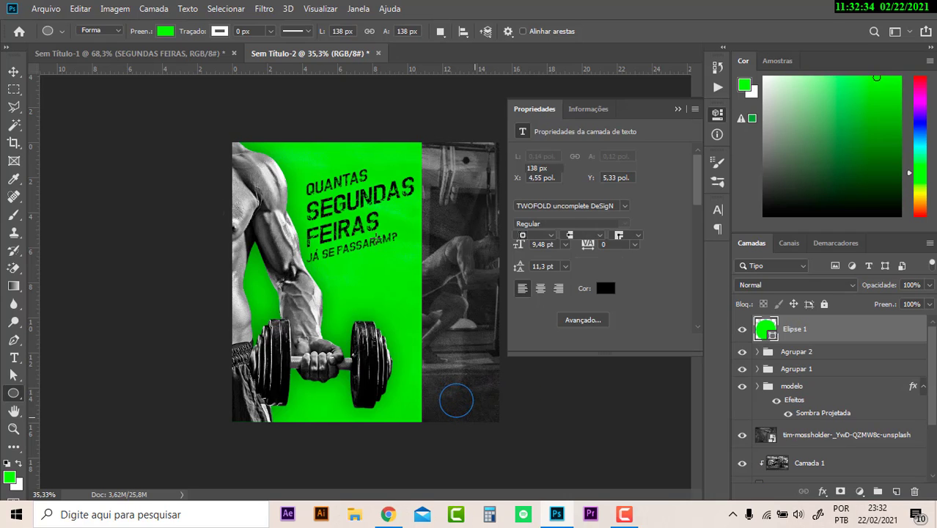
{"action": "key", "text": "v"}
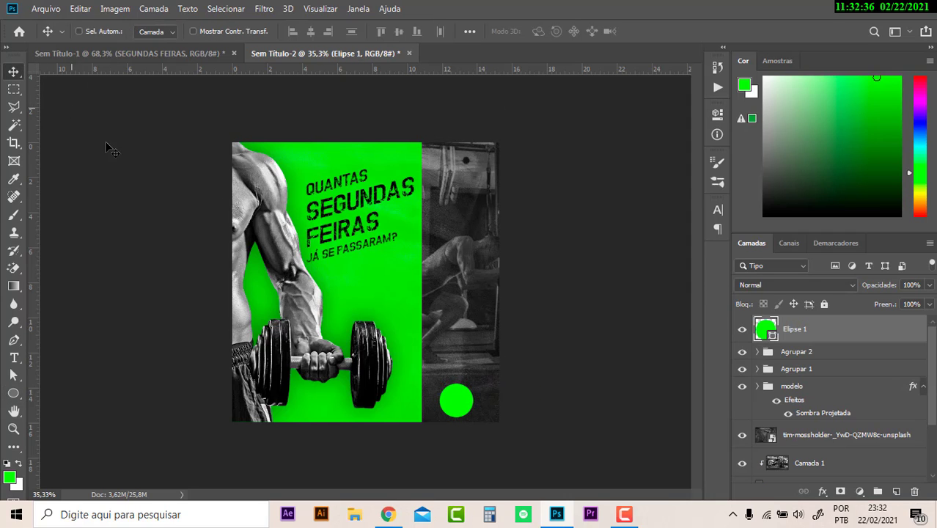
{"action": "scroll", "coordinate": [396, 315], "scroll_direction": "up", "scroll_amount": 5}
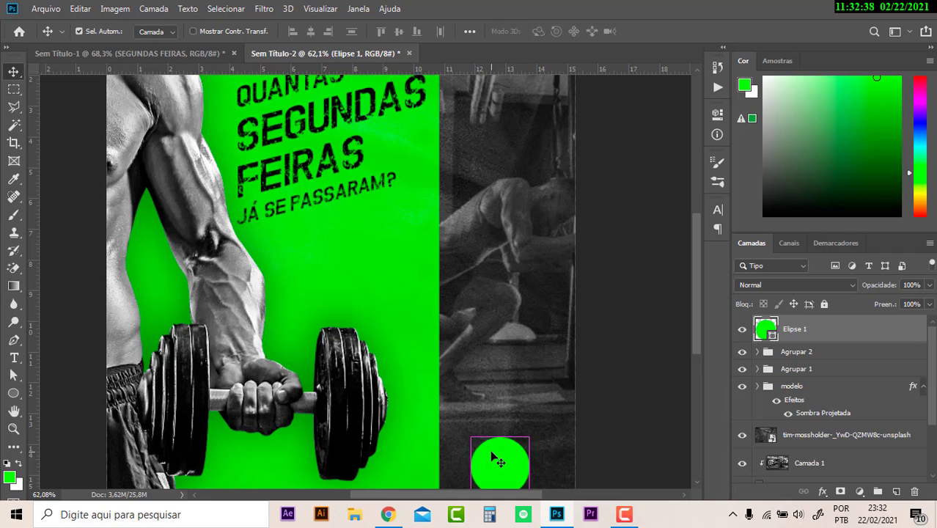
{"action": "scroll", "coordinate": [496, 459], "scroll_direction": "down", "scroll_amount": 3}
{"action": "left_click_drag", "start_coordinate": [504, 427], "coordinate": [514, 412]}
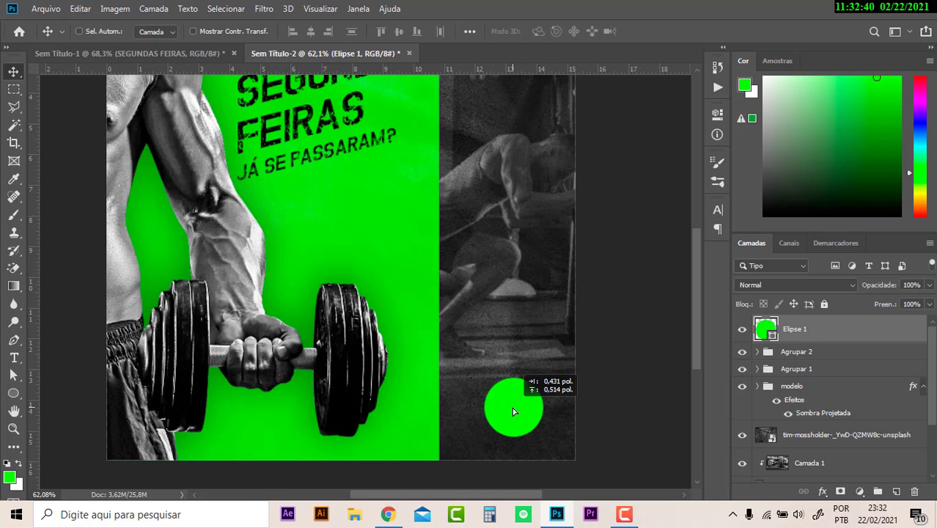
{"action": "scroll", "coordinate": [397, 372], "scroll_direction": "down", "scroll_amount": 5}
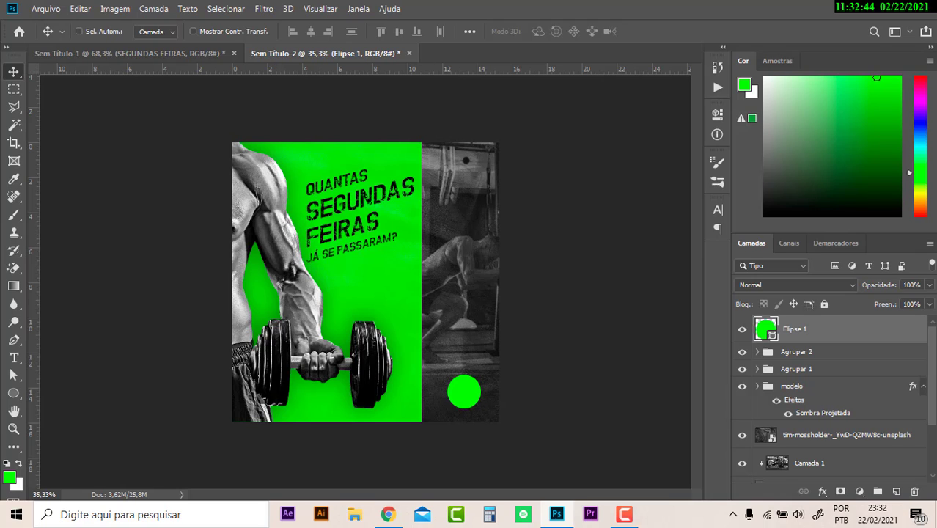
{"action": "left_click", "coordinate": [896, 492]}
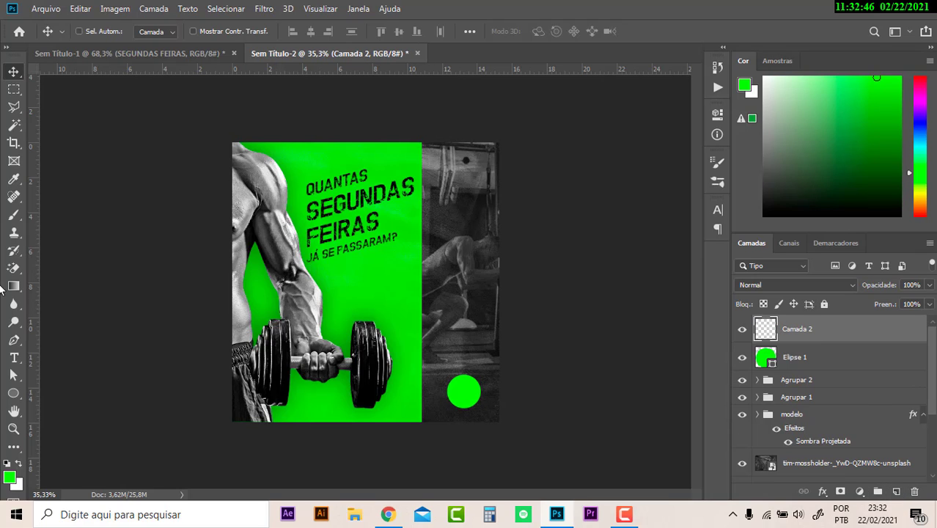
- Paint soft green over the arm and dumbbell on Camada 2 and blend it in Divisão mode
{"action": "left_click", "coordinate": [13, 215]}
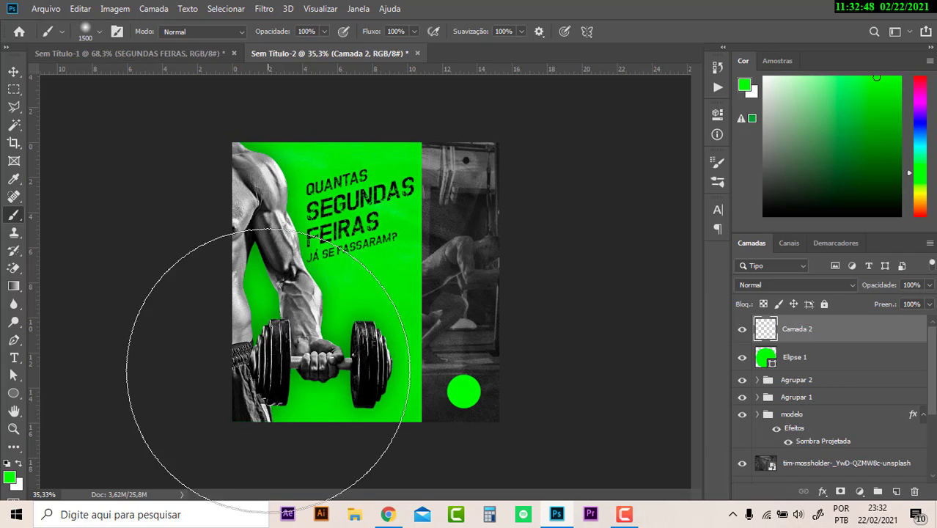
{"action": "left_click_drag", "start_coordinate": [268, 371], "coordinate": [235, 345]}
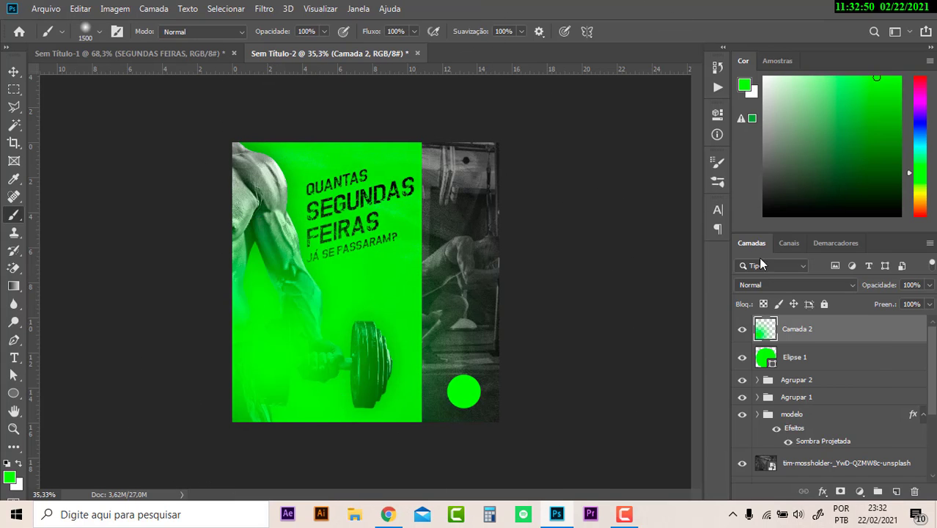
{"action": "left_click", "coordinate": [763, 284]}
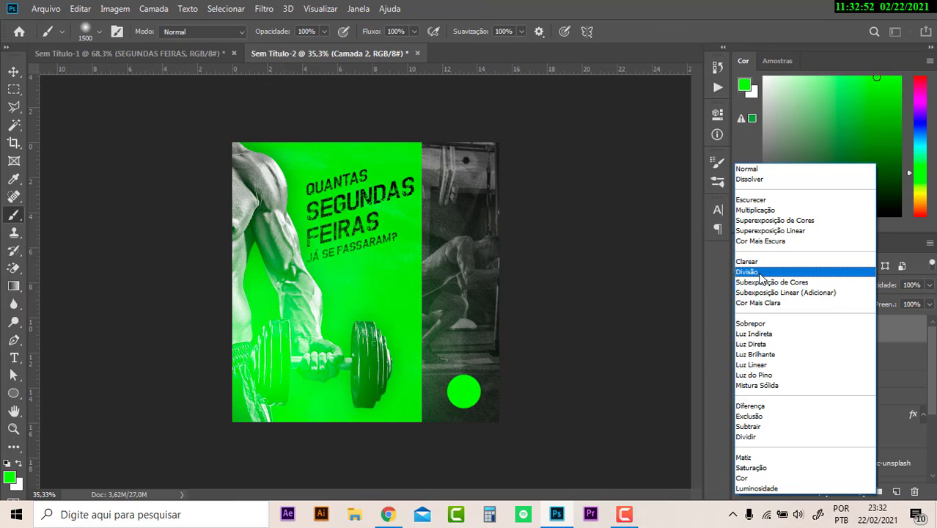
{"action": "left_click", "coordinate": [760, 272]}
- Reposition the green paint layer over the bodybuilder figure
{"action": "key", "text": "v"}
{"action": "scroll", "coordinate": [344, 240], "scroll_direction": "up", "scroll_amount": 2}
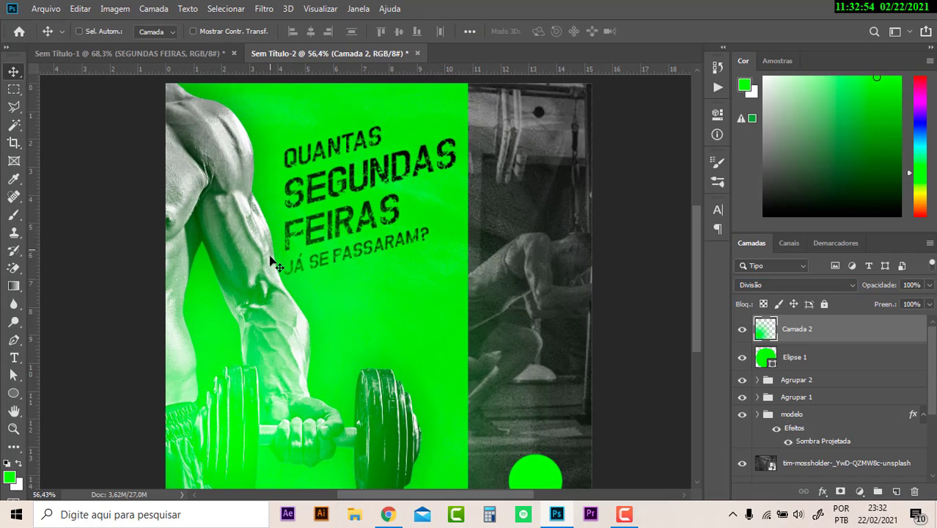
{"action": "scroll", "coordinate": [272, 262], "scroll_direction": "down", "scroll_amount": 3}
{"action": "mouse_move", "coordinate": [258, 329]}
{"action": "left_mouse_down"}
{"action": "mouse_move", "coordinate": [335, 440]}
{"action": "mouse_move", "coordinate": [305, 478]}
{"action": "mouse_move", "coordinate": [308, 396]}
{"action": "left_mouse_up"}
{"action": "scroll", "coordinate": [305, 376], "scroll_direction": "down", "scroll_amount": 3}
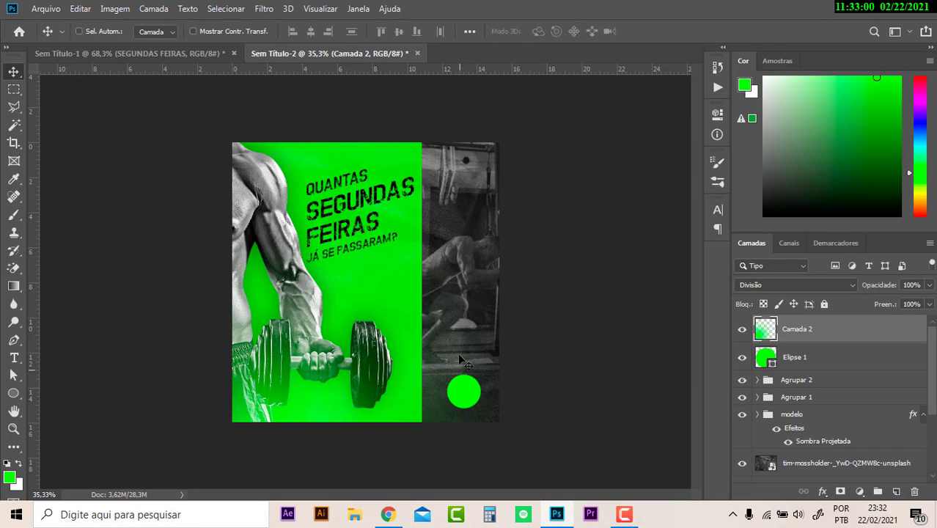
{"action": "scroll", "coordinate": [487, 405], "scroll_direction": "up", "scroll_amount": 1}
{"action": "scroll", "coordinate": [487, 405], "scroll_direction": "up", "scroll_amount": 2}
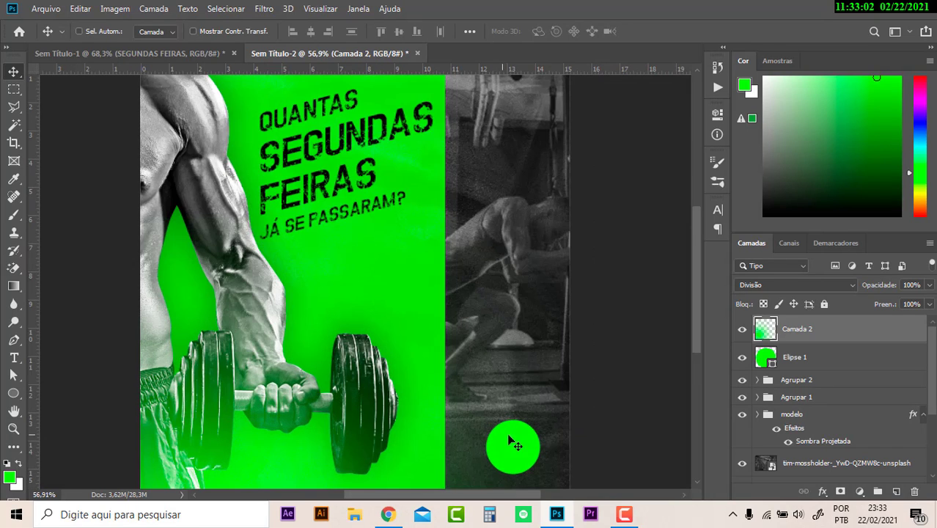
- Add a text layer reading LOGO on the poster
{"action": "left_click", "coordinate": [13, 357]}
{"action": "left_click", "coordinate": [362, 284]}
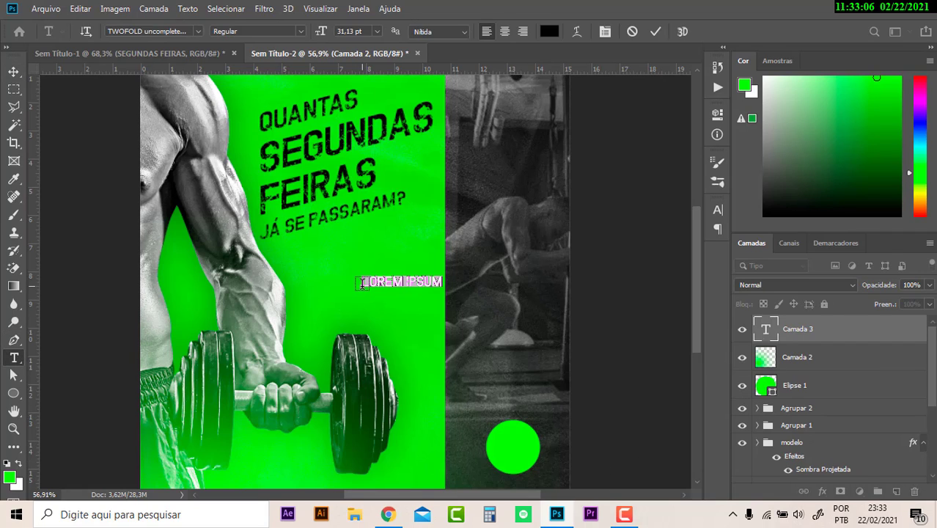
{"action": "type", "text": "logo"}
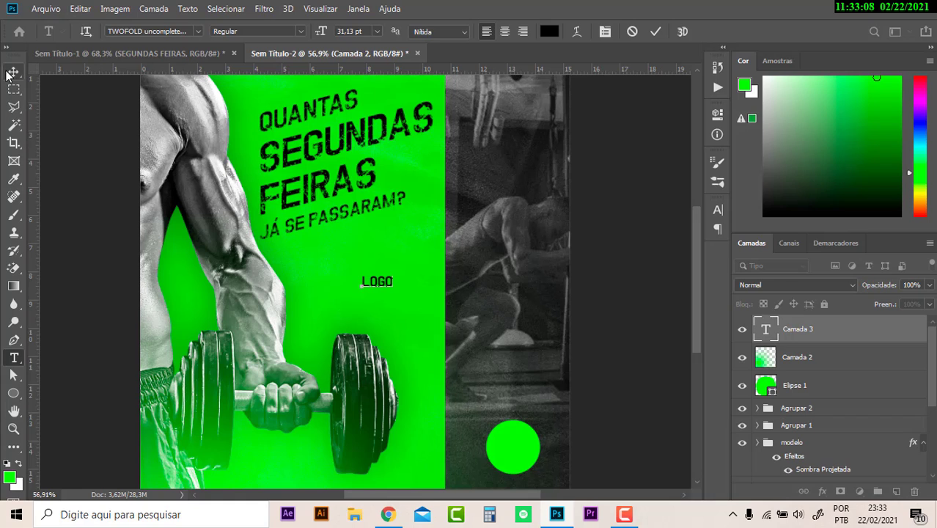
{"action": "left_click", "coordinate": [14, 71]}
- Move the LOGO text so it sits centred on the green circle
{"action": "left_click_drag", "start_coordinate": [386, 287], "coordinate": [522, 452]}
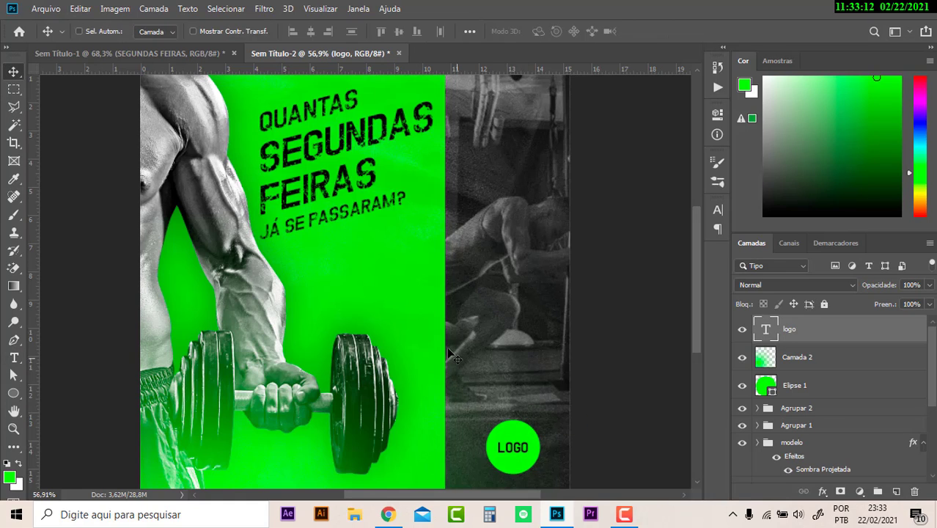
{"action": "scroll", "coordinate": [444, 345], "scroll_direction": "down", "scroll_amount": 2}
{"action": "scroll", "coordinate": [444, 345], "scroll_direction": "up", "scroll_amount": 1}
{"action": "scroll", "coordinate": [443, 344], "scroll_direction": "up", "scroll_amount": 1}
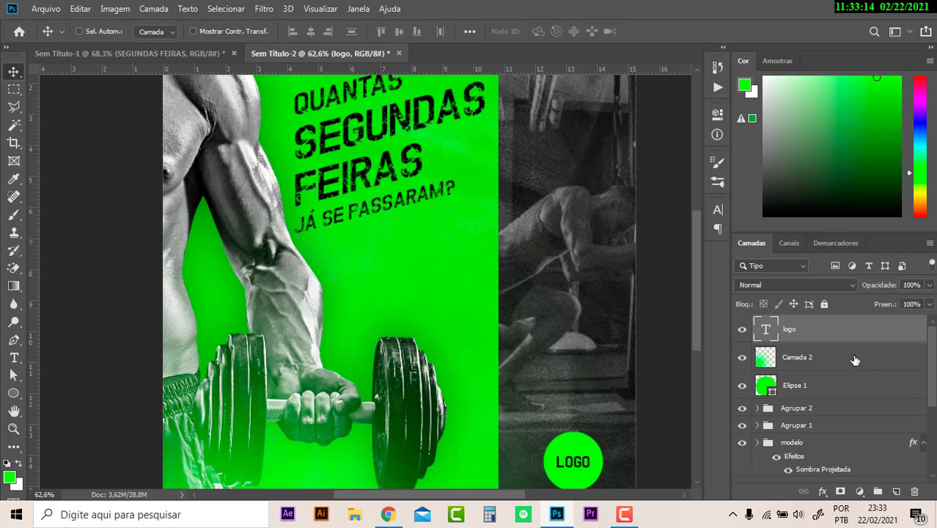
{"action": "scroll", "coordinate": [408, 228], "scroll_direction": "down", "scroll_amount": 1}
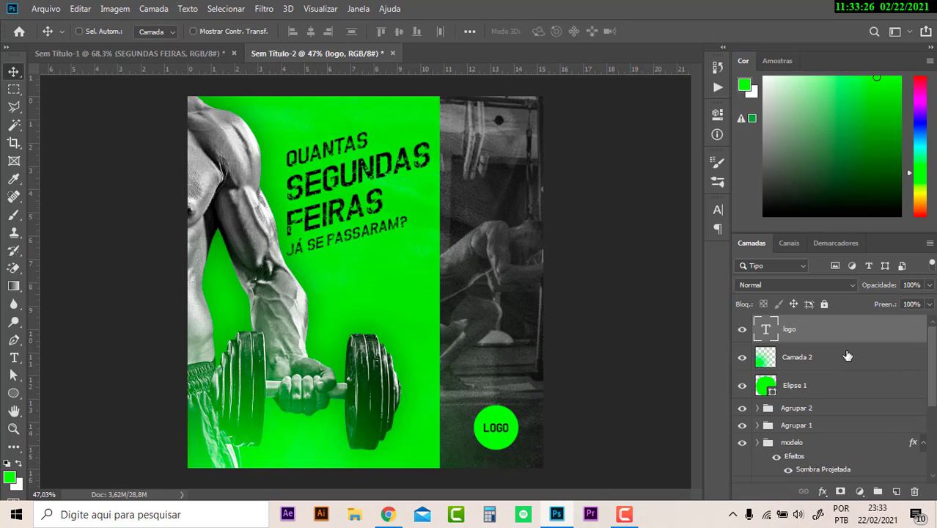
- Stamp visible layers into Camada 3, make it a smart object, and launch Filtro do Camera Raw
{"action": "left_click_drag", "start_coordinate": [847, 356], "coordinate": [852, 336]}
{"action": "key", "text": "ctrl+alt+shift+e"}
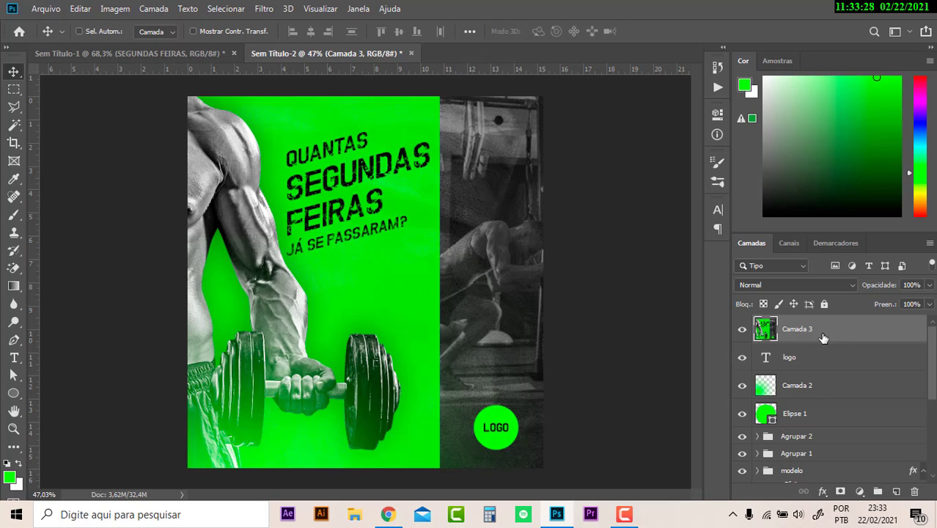
{"action": "right_click", "coordinate": [823, 335]}
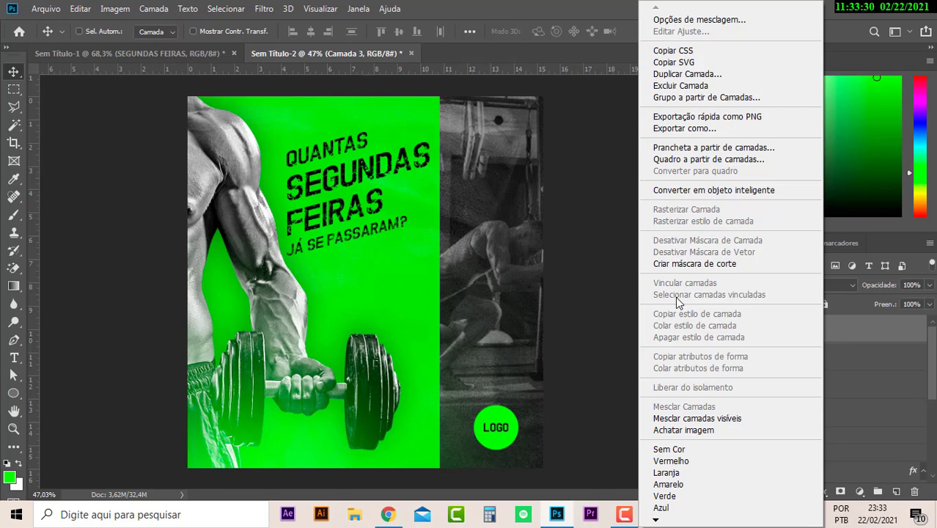
{"action": "left_click", "coordinate": [699, 192]}
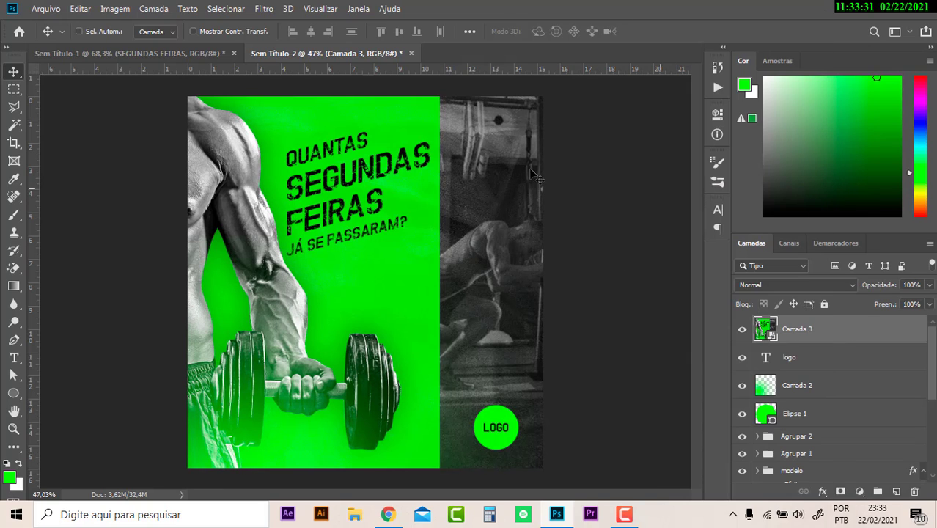
{"action": "left_click", "coordinate": [265, 9]}
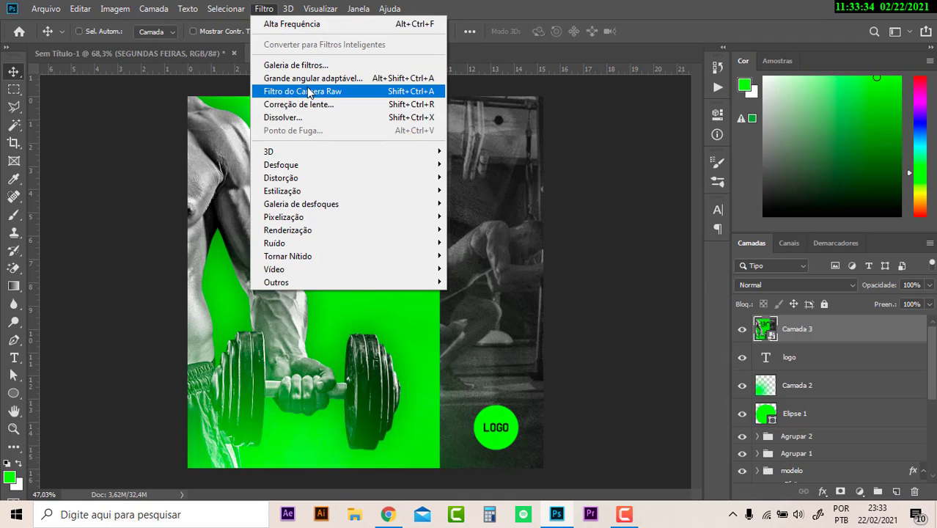
{"action": "left_click", "coordinate": [308, 91]}
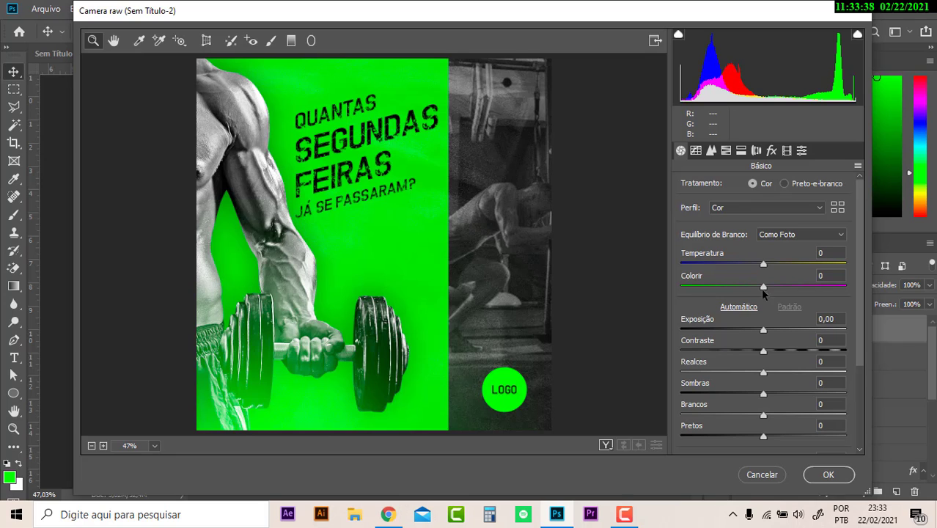
- In Camera Raw, nudge temperature and tint toward green, keep exposure at 0, and set Desembaçar to +10
{"action": "mouse_move", "coordinate": [764, 264]}
{"action": "left_mouse_down"}
{"action": "mouse_move", "coordinate": [751, 264]}
{"action": "mouse_move", "coordinate": [769, 269]}
{"action": "left_mouse_up"}
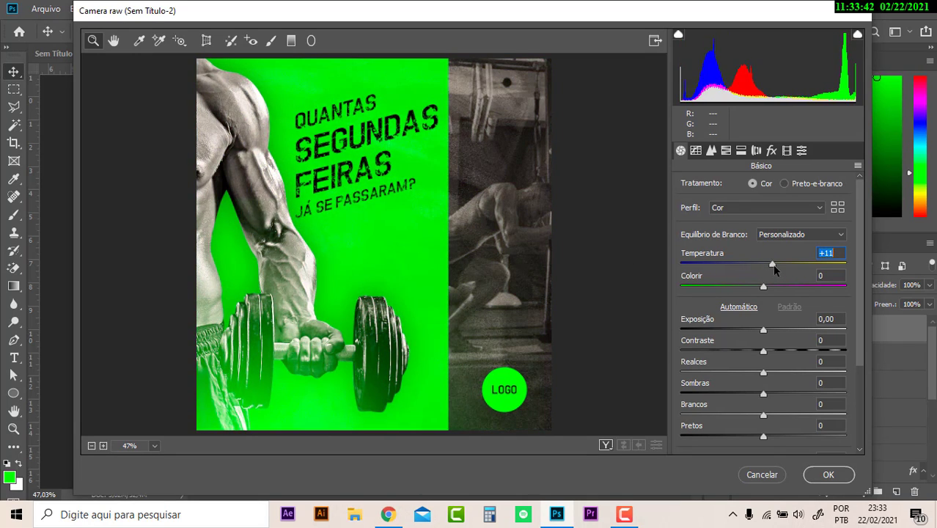
{"action": "type", "text": "0"}
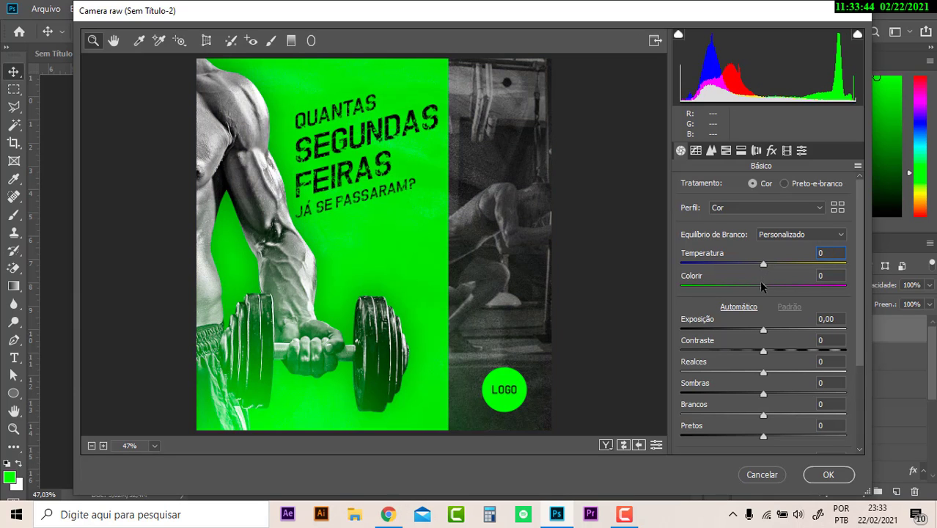
{"action": "left_click_drag", "start_coordinate": [759, 280], "coordinate": [740, 288]}
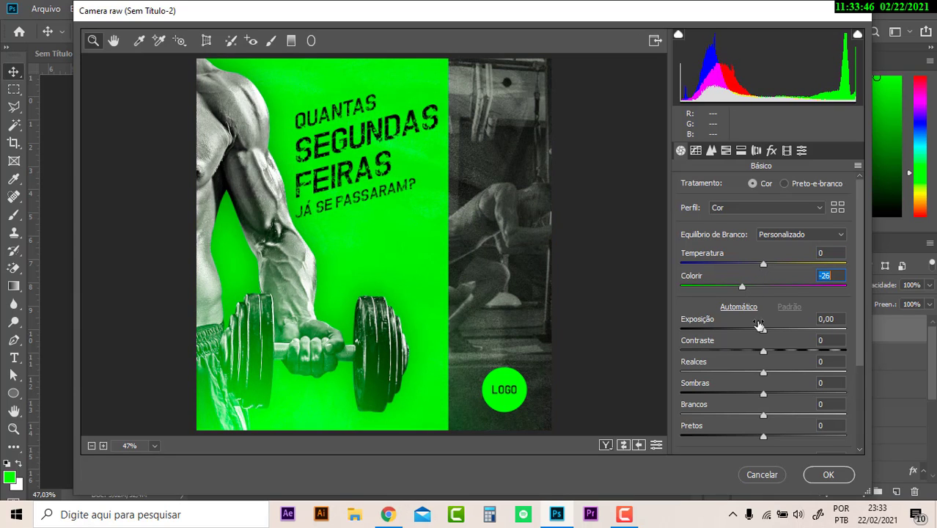
{"action": "mouse_move", "coordinate": [764, 330]}
{"action": "left_mouse_down"}
{"action": "mouse_move", "coordinate": [755, 332]}
{"action": "mouse_move", "coordinate": [775, 351]}
{"action": "left_mouse_up"}
{"action": "type", "text": "0"}
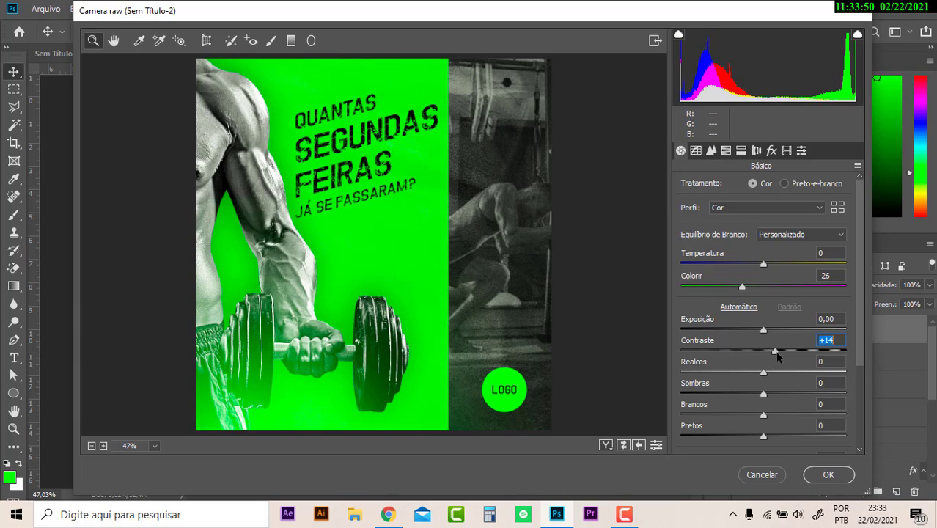
{"action": "scroll", "coordinate": [759, 361], "scroll_direction": "down", "scroll_amount": 1}
{"action": "scroll", "coordinate": [759, 361], "scroll_direction": "down", "scroll_amount": 2}
{"action": "left_click_drag", "start_coordinate": [763, 391], "coordinate": [779, 393]}
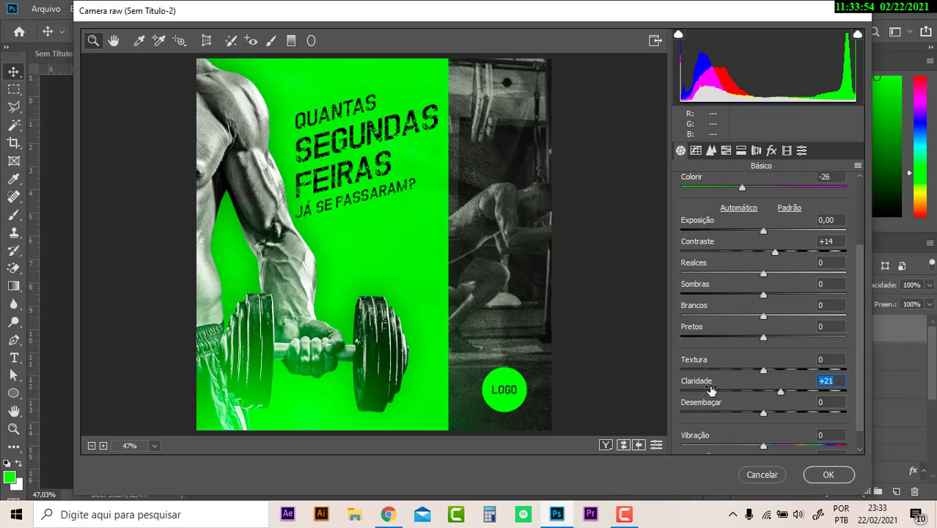
{"action": "left_click_drag", "start_coordinate": [768, 414], "coordinate": [775, 414]}
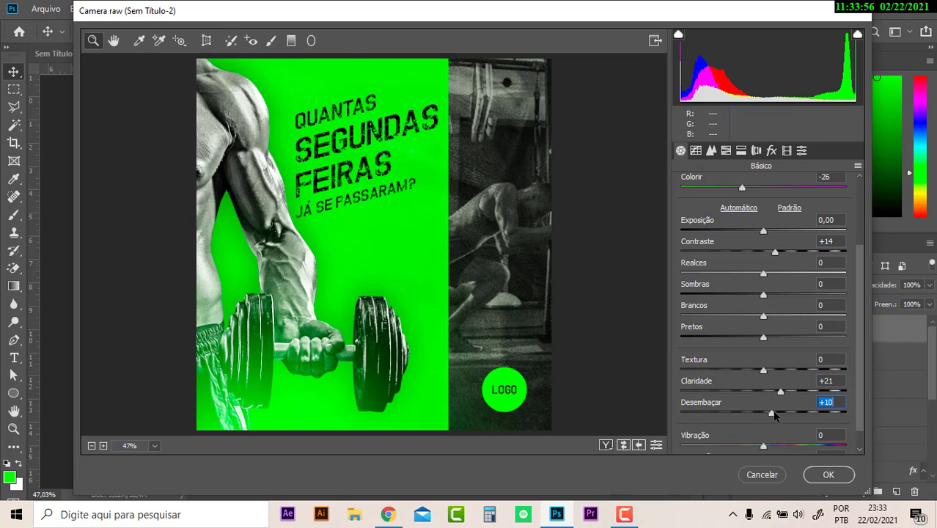
- Add Granulado with intensity 27 under Efeitos, check it zoomed in, and apply the filter
{"action": "left_click", "coordinate": [771, 151]}
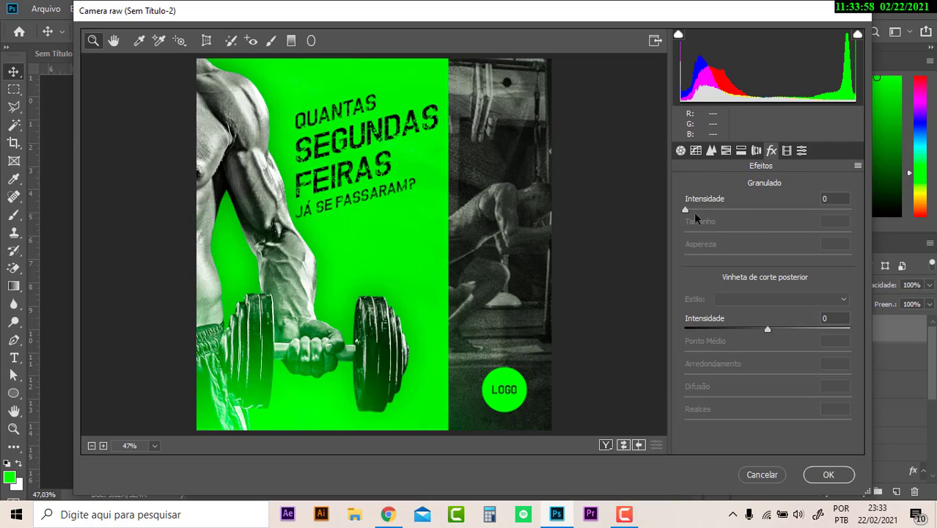
{"action": "left_click_drag", "start_coordinate": [686, 210], "coordinate": [723, 211]}
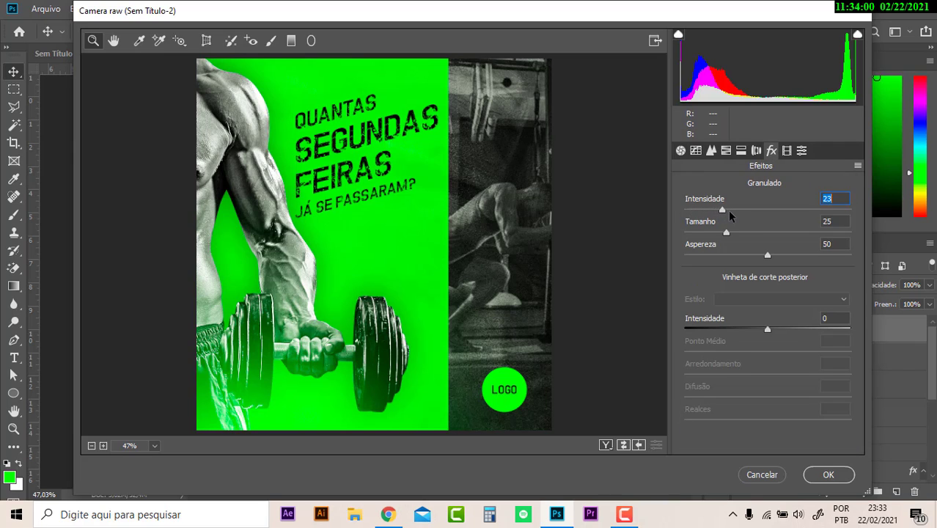
{"action": "left_click", "coordinate": [374, 157]}
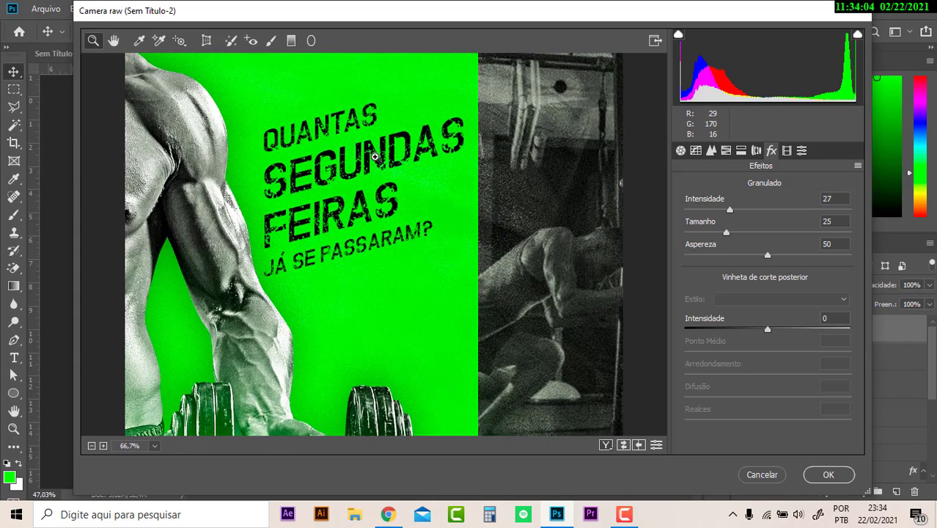
{"action": "scroll", "coordinate": [383, 207], "scroll_direction": "down", "scroll_amount": 5}
{"action": "scroll", "coordinate": [383, 207], "scroll_direction": "down", "scroll_amount": 1}
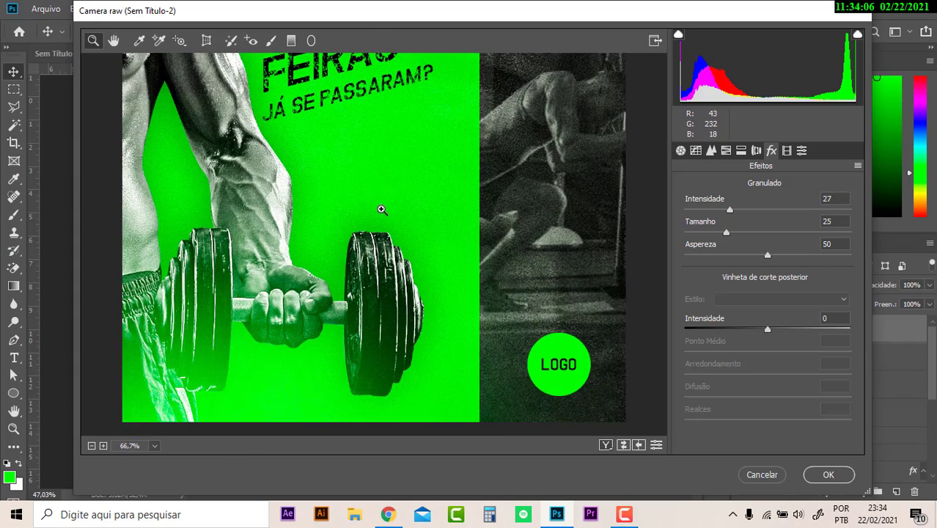
{"action": "scroll", "coordinate": [381, 209], "scroll_direction": "up", "scroll_amount": 8}
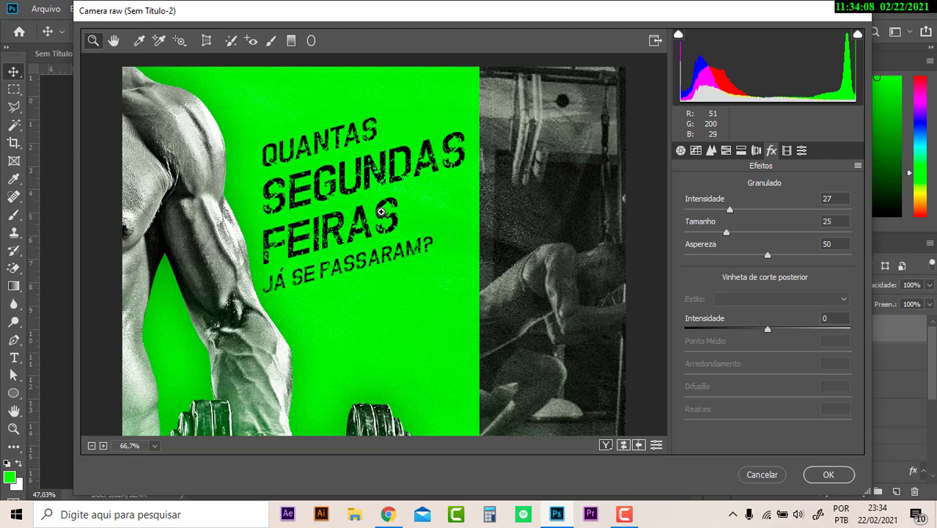
{"action": "scroll", "coordinate": [381, 212], "scroll_direction": "down", "scroll_amount": 5}
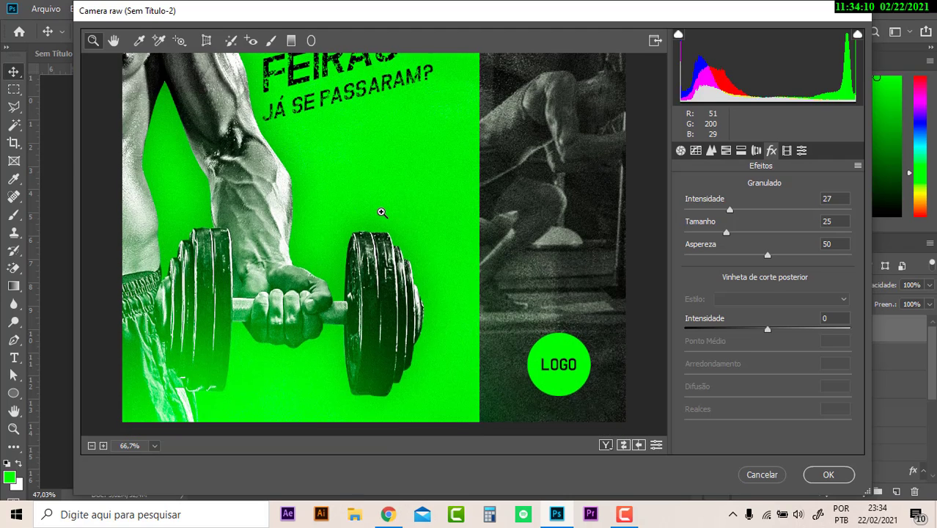
{"action": "scroll", "coordinate": [383, 213], "scroll_direction": "up", "scroll_amount": 3}
{"action": "scroll", "coordinate": [401, 216], "scroll_direction": "up", "scroll_amount": 2}
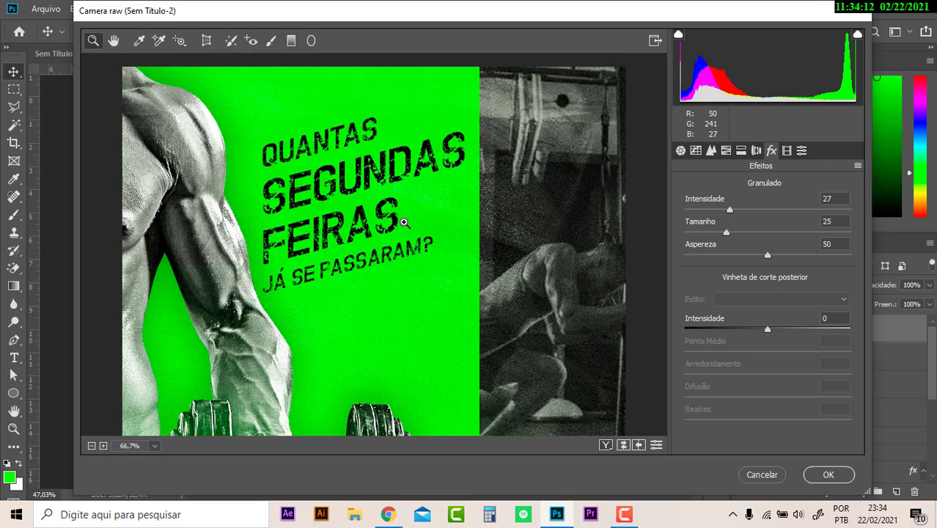
{"action": "scroll", "coordinate": [403, 223], "scroll_direction": "down", "scroll_amount": 5}
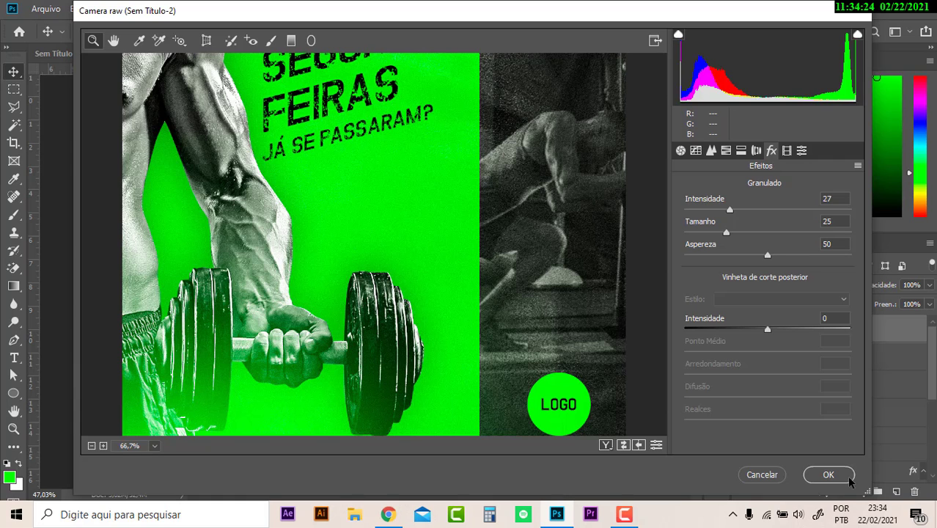
{"action": "left_click", "coordinate": [847, 475]}
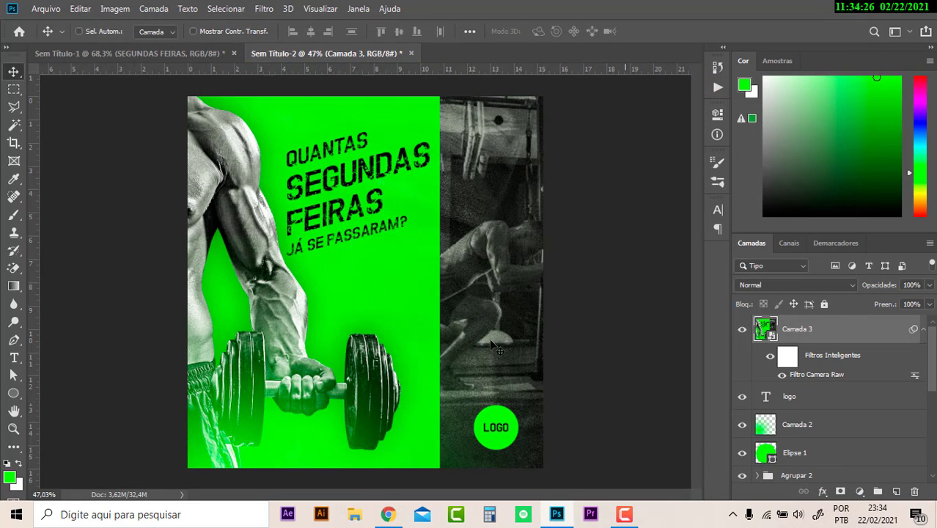
- Export the poster through Salvar para a Web (legado) as PNG-24 named aula academia
{"action": "left_click", "coordinate": [50, 11]}
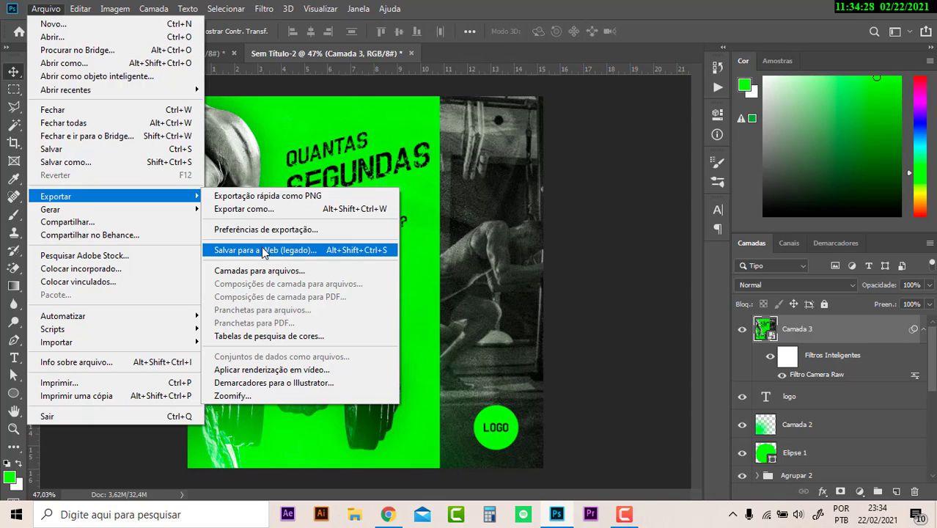
{"action": "left_click", "coordinate": [264, 250]}
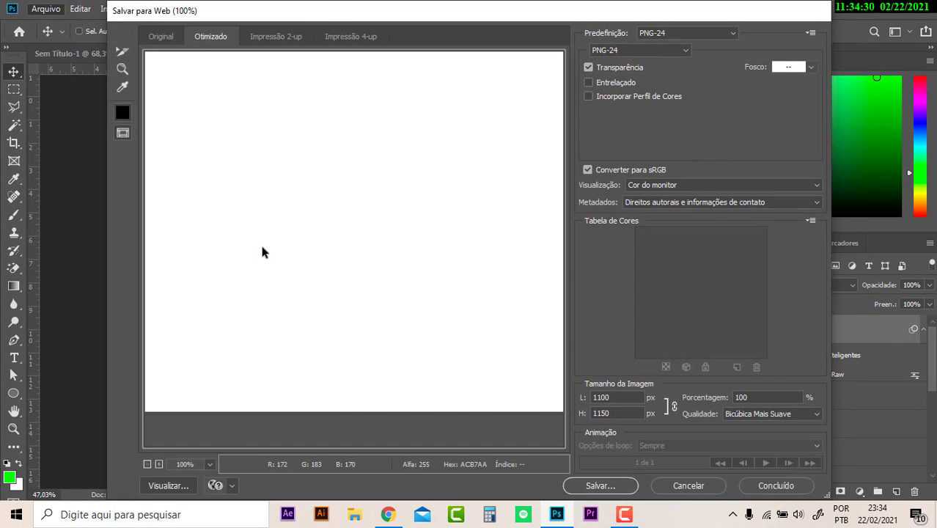
{"action": "scroll", "coordinate": [332, 219], "scroll_direction": "down", "scroll_amount": 3}
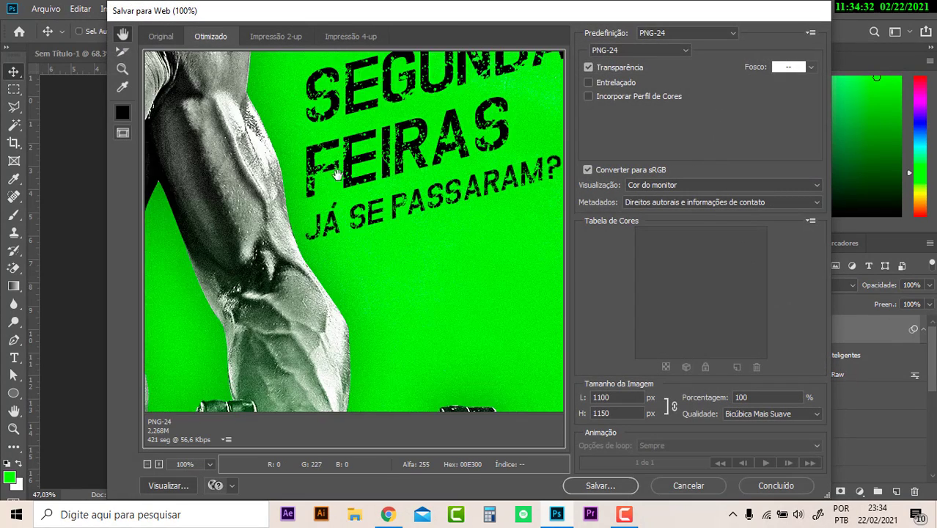
{"action": "scroll", "coordinate": [366, 233], "scroll_direction": "down", "scroll_amount": 2}
{"action": "key", "text": "ctrl+minus"}
{"action": "key", "text": "ctrl+minus"}
{"action": "key", "text": "ctrl+minus"}
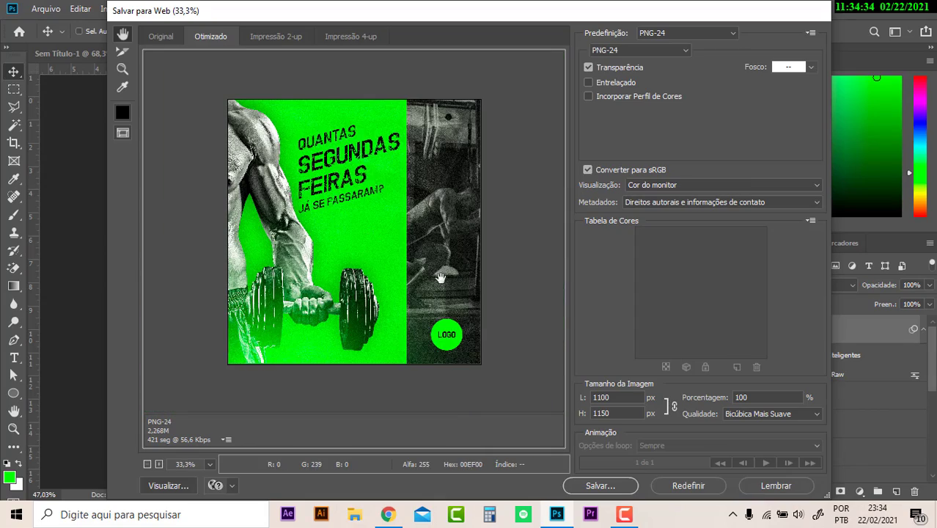
{"action": "left_click", "coordinate": [615, 485]}
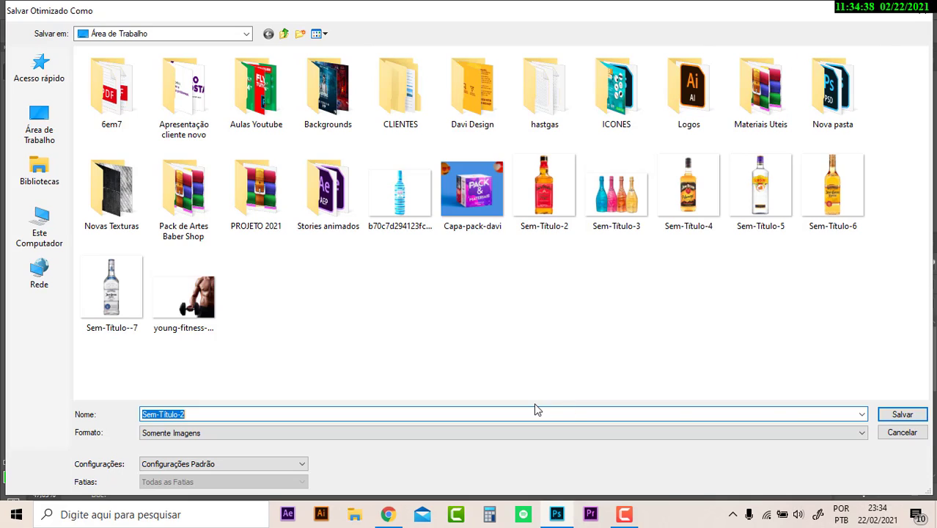
{"action": "type", "text": "aula academ"}
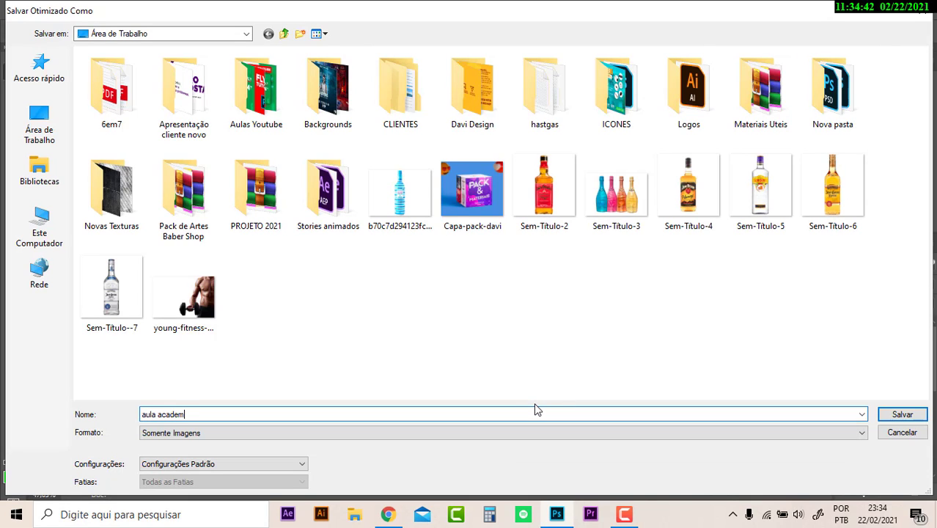
{"action": "type", "text": "ia"}
{"action": "key", "text": "Return"}
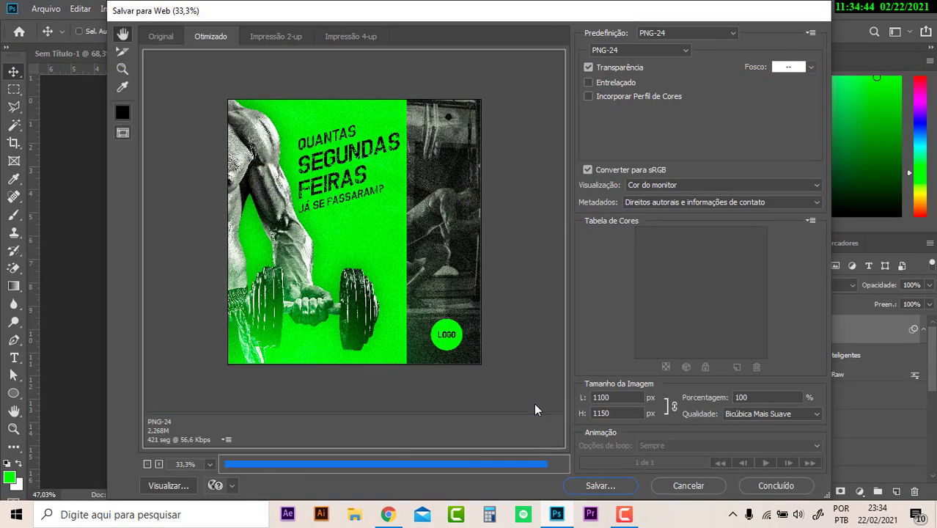
{"action": "key", "text": "ctrl"}
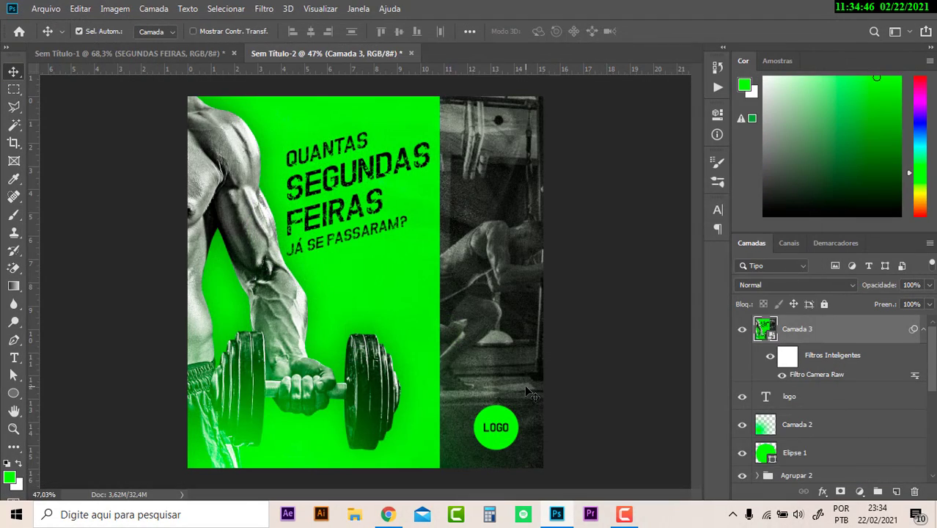
- Save the layered poster as aula academia.psd in Photoshop format, choosing the Aulas Youtube folder
{"action": "key", "text": "ctrl+shift+s"}
{"action": "type", "text": "a"}
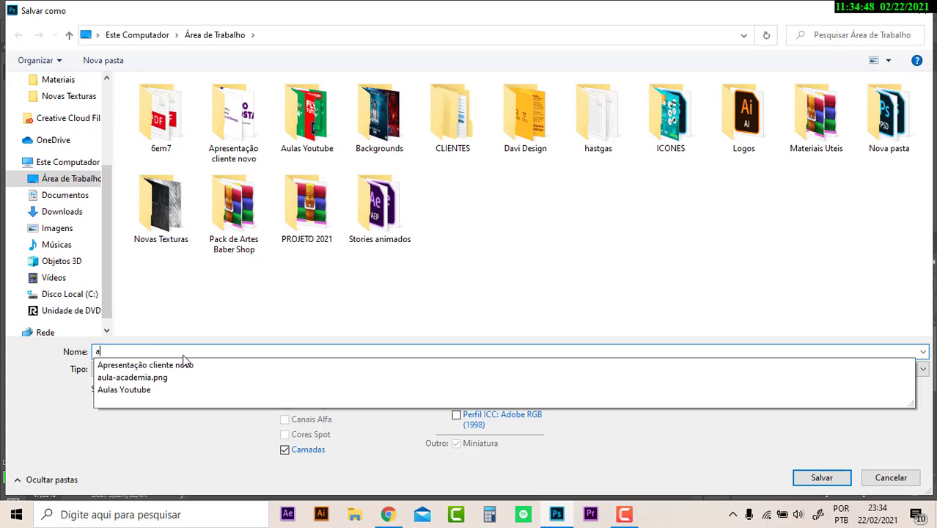
{"action": "type", "text": "ula c"}
{"action": "type", "text": "cad"}
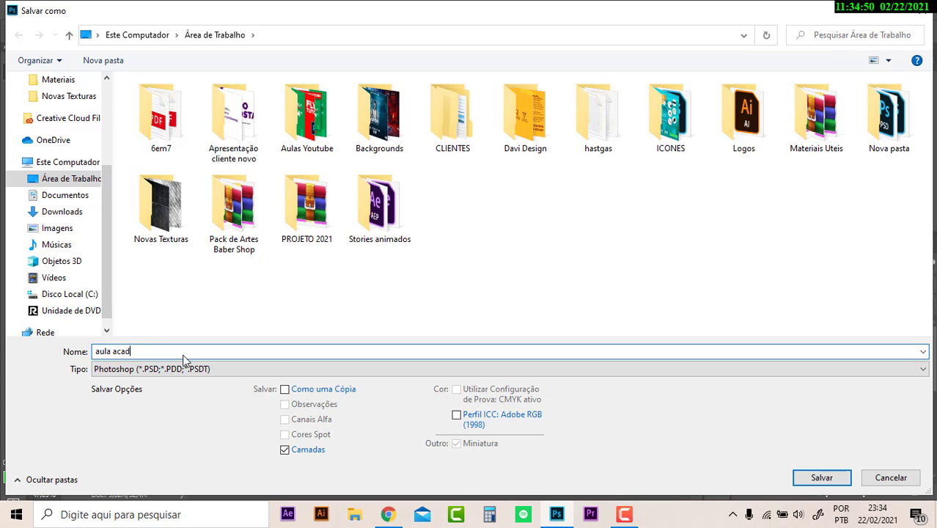
{"action": "type", "text": "a"}
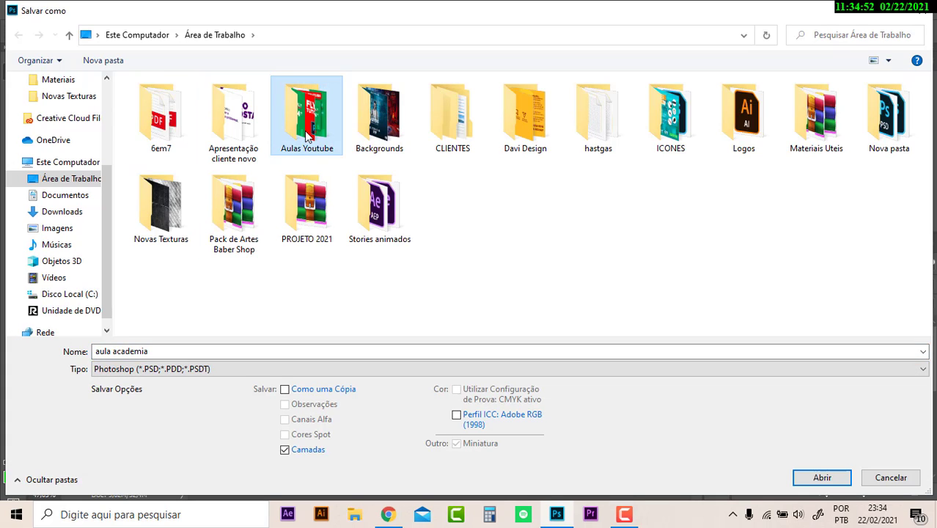
{"action": "double_click", "coordinate": [306, 118]}
{"action": "left_click", "coordinate": [827, 470]}
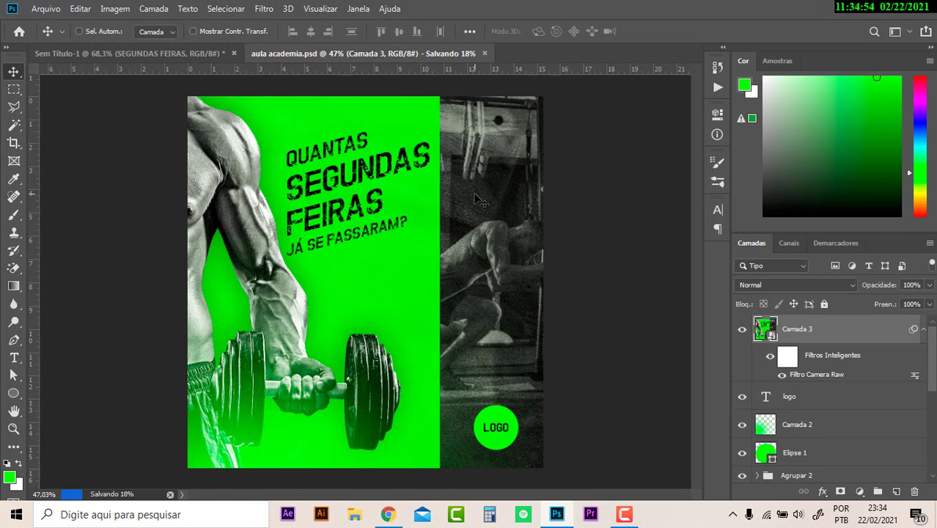
{"action": "left_click", "coordinate": [635, 519]}
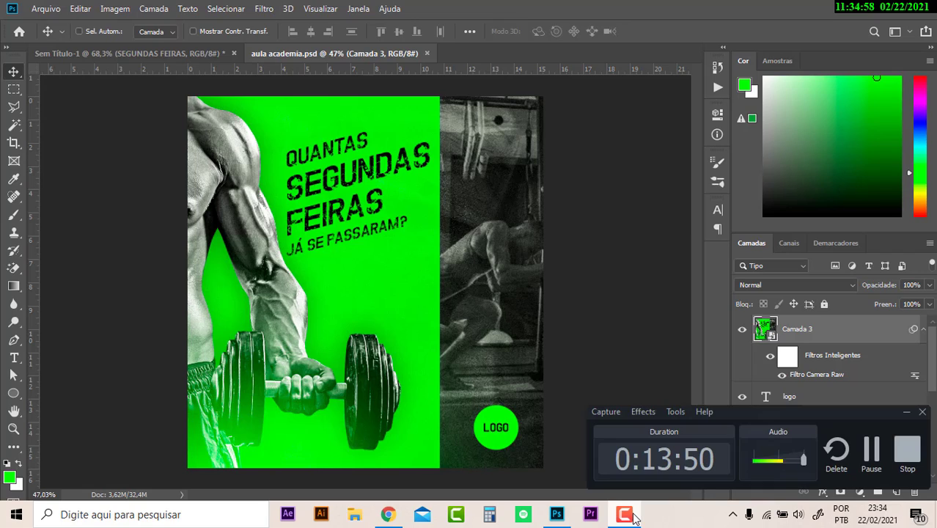